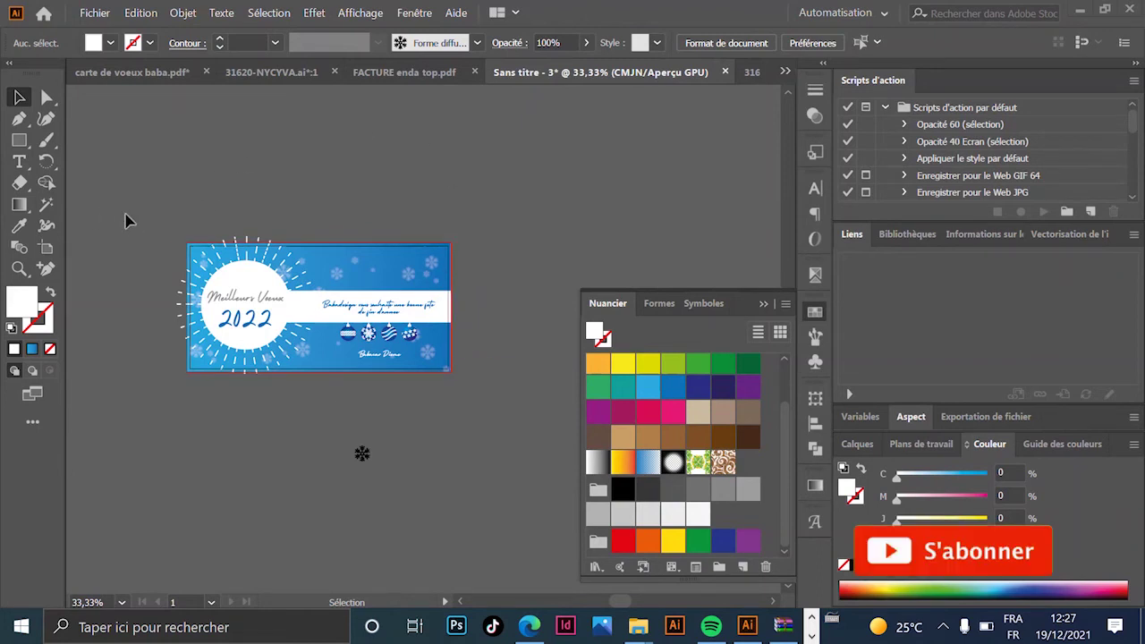
# Create a new landscape CMYK print document, 210 mm wide by 100 mm high, with 2.5 mm bleed on all sides.
pyautogui.scroll(2, 225, 265)
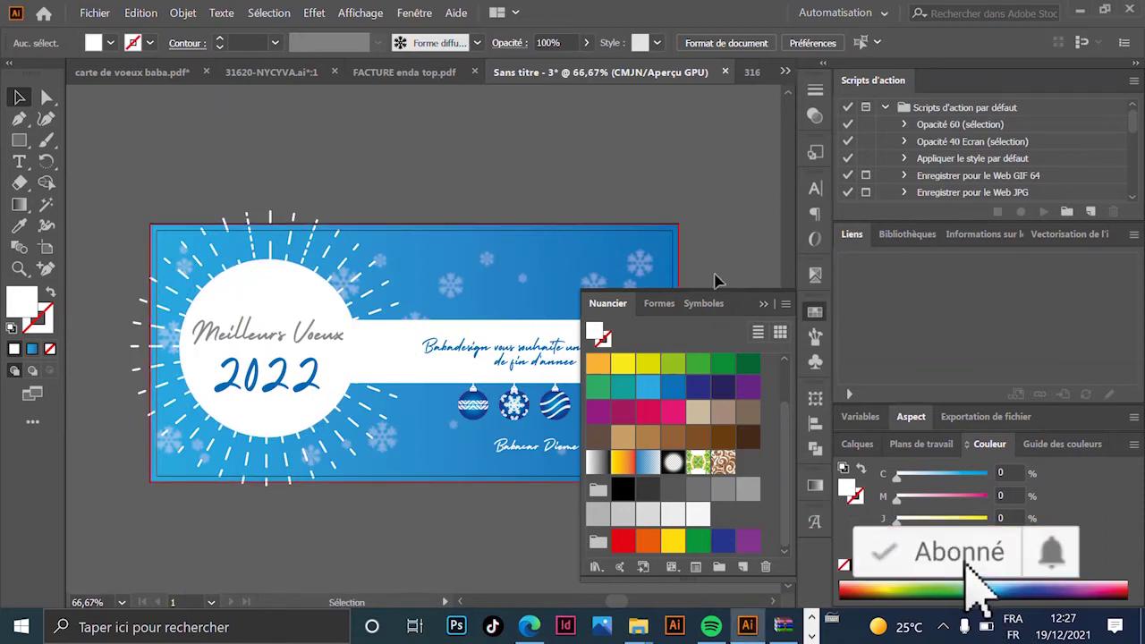
pyautogui.scroll(-1, 363, 351)
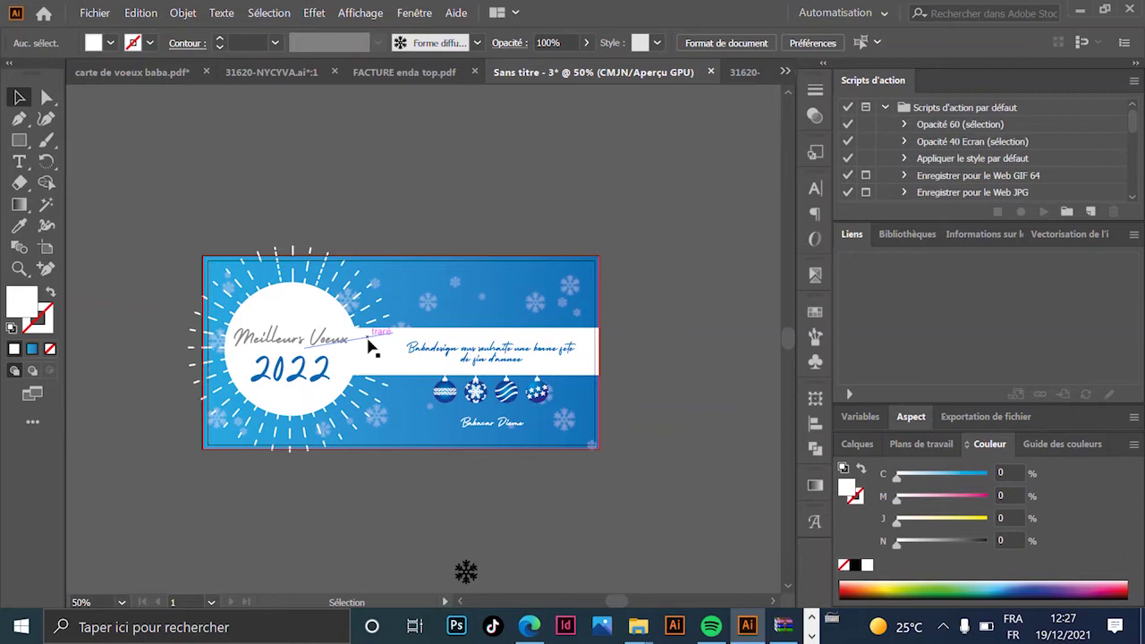
pyautogui.click(95, 13)
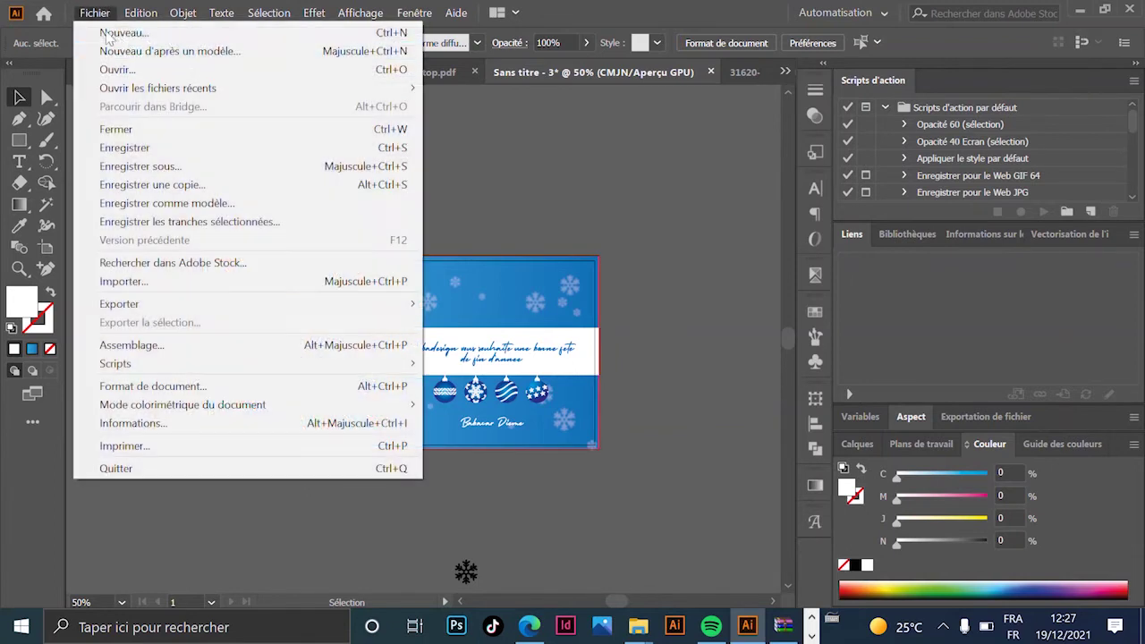
pyautogui.click(126, 33)
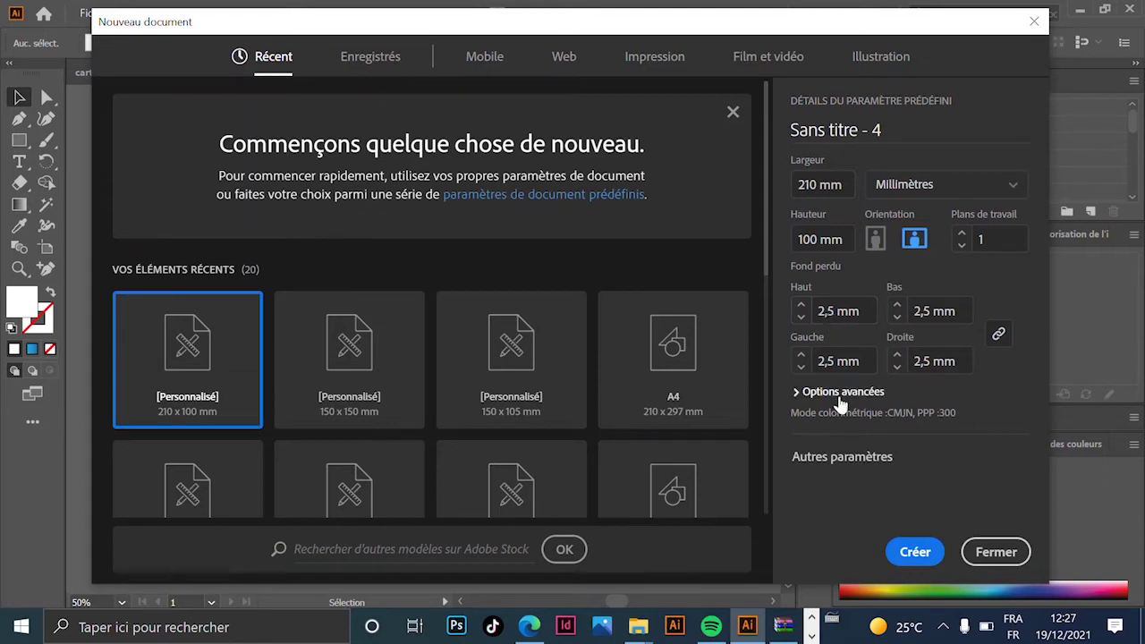
pyautogui.click(913, 550)
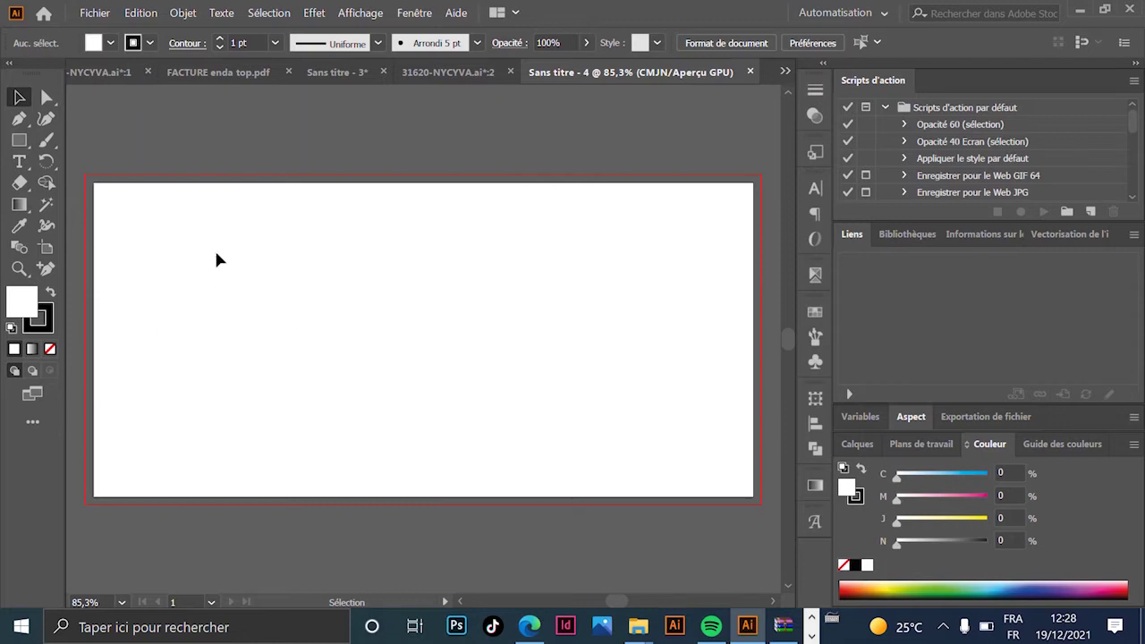
# Draw a rectangle covering the whole artboard out to the bleed edges and remove its stroke.
pyautogui.click(26, 146)
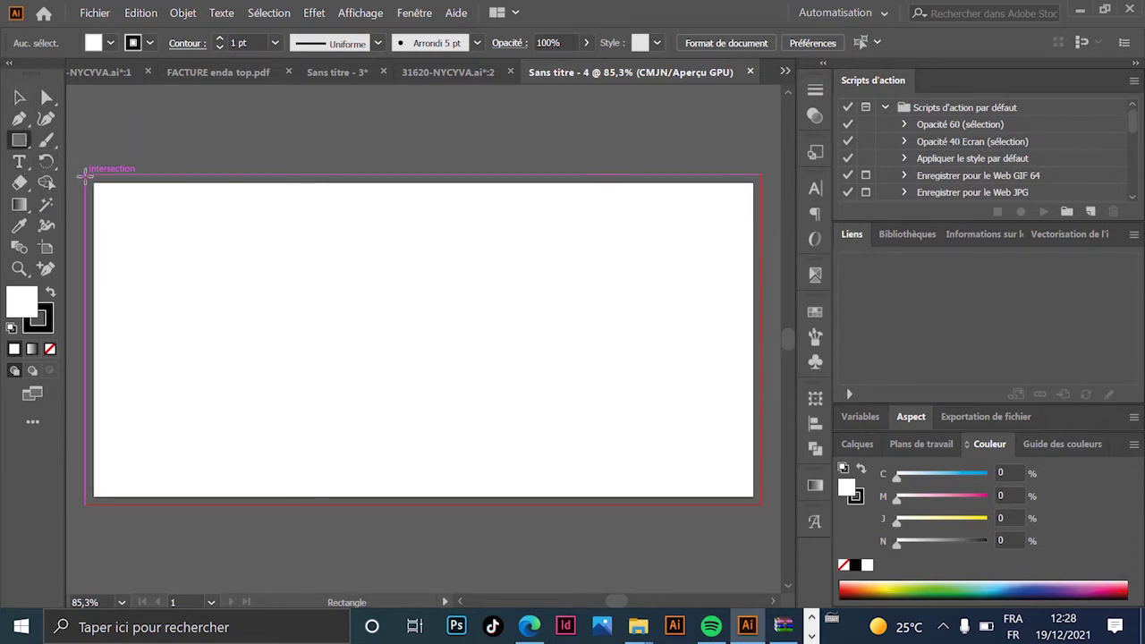
pyautogui.moveTo(86, 177); pyautogui.dragTo(762, 504)
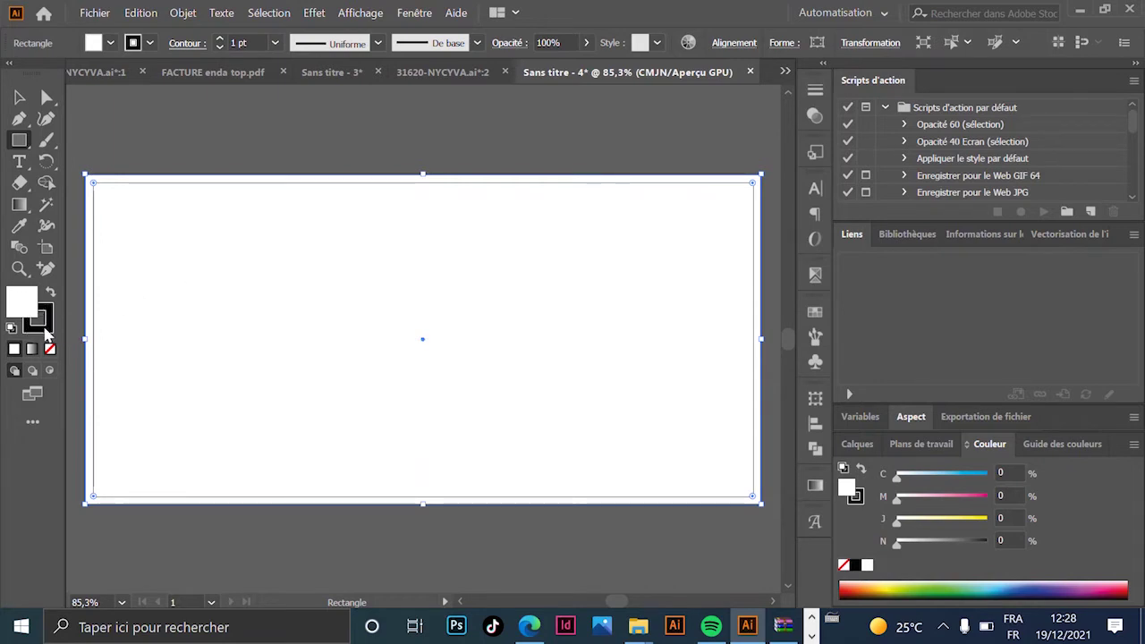
pyautogui.click(44, 329)
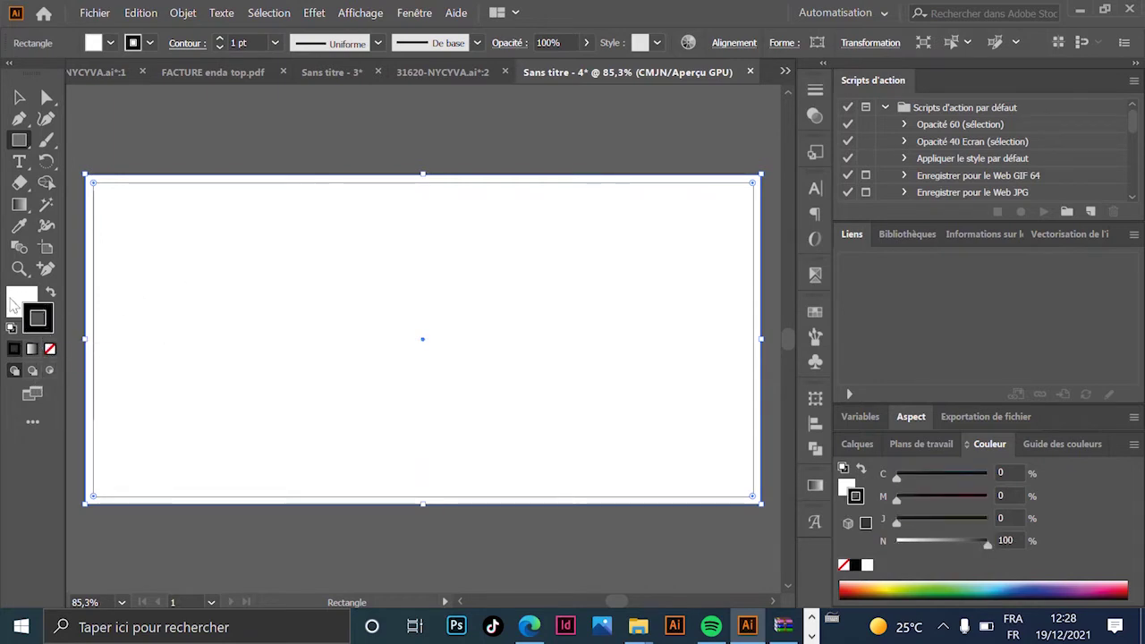
pyautogui.click(50, 350)
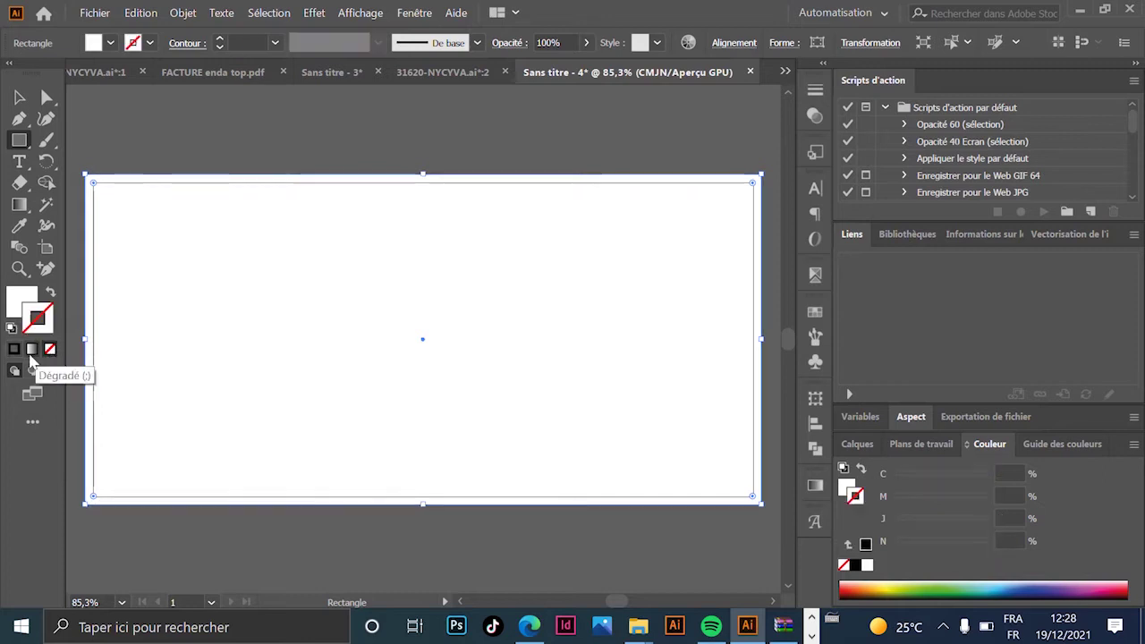
pyautogui.click(24, 314)
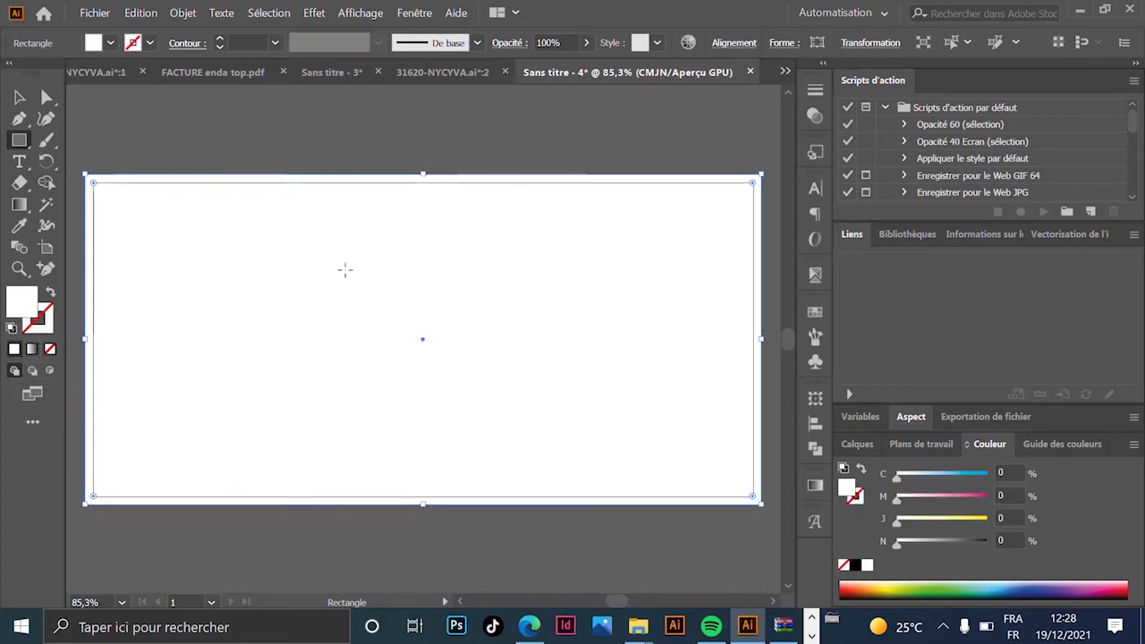
# Fill the background rectangle with a linear gradient from cyan (C 100) to darker blue (C 85, M 50).
pyautogui.click(428, 14)
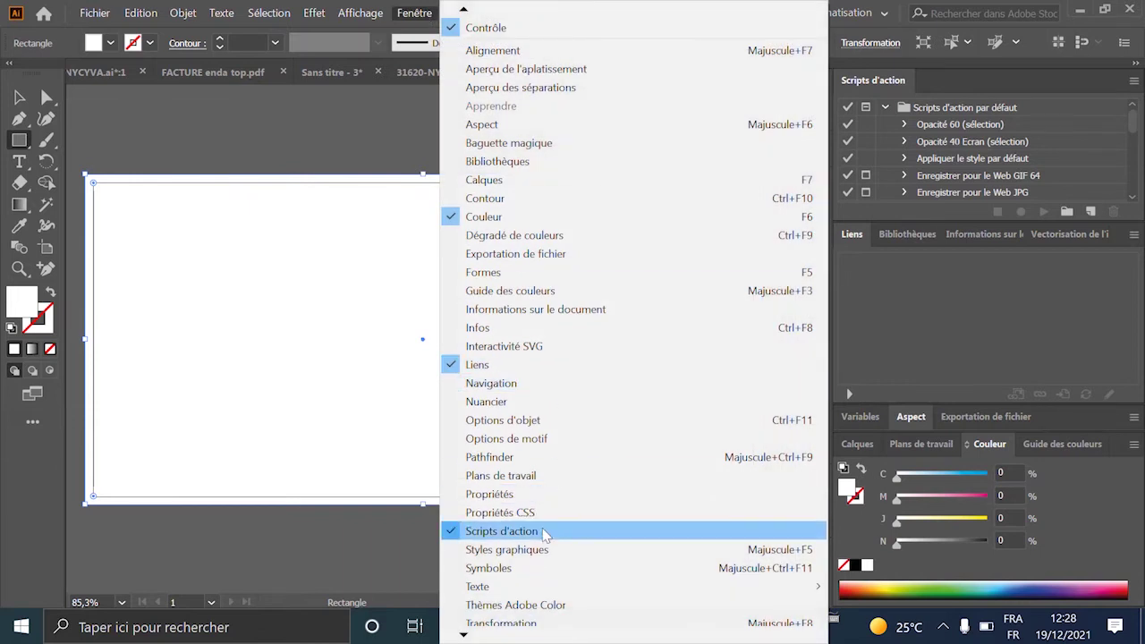
pyautogui.click(527, 238)
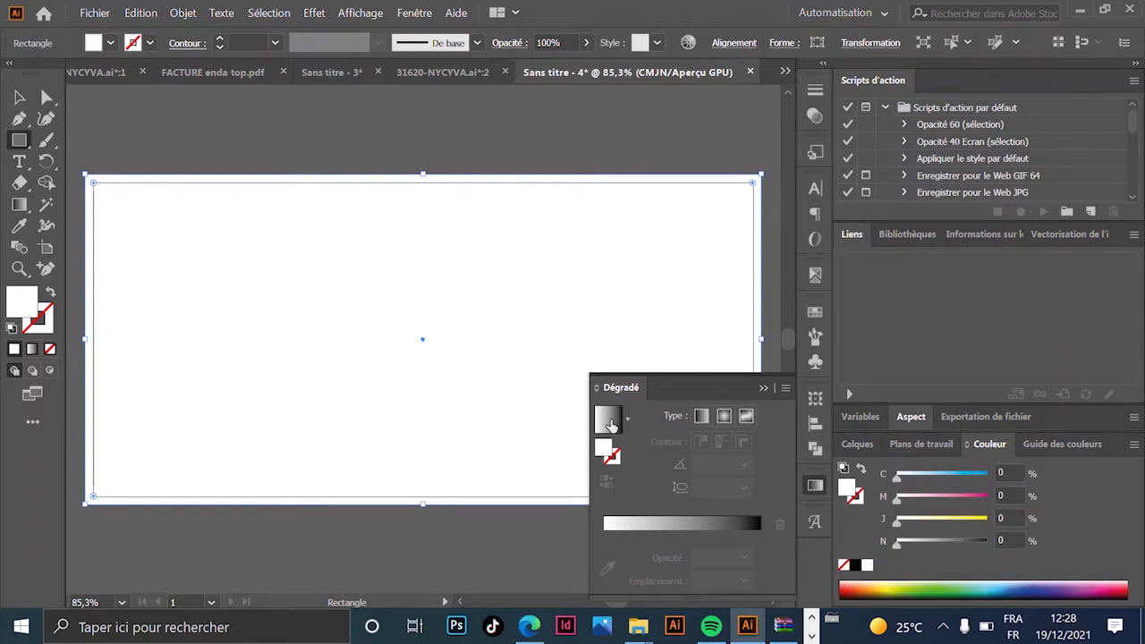
pyautogui.click(608, 424)
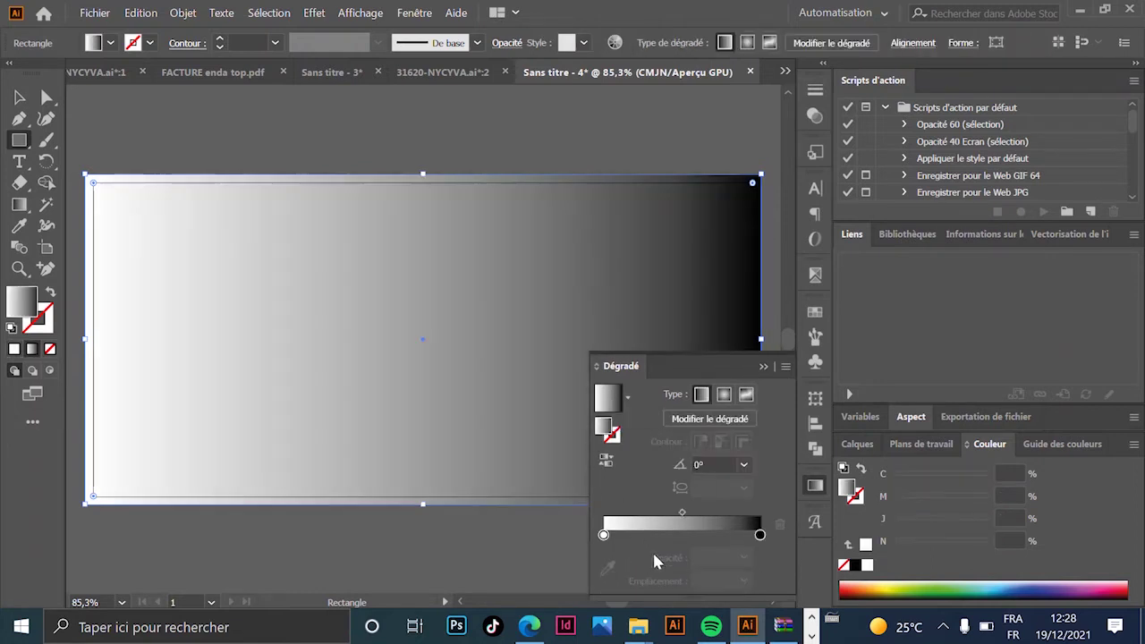
pyautogui.doubleClick(604, 536)
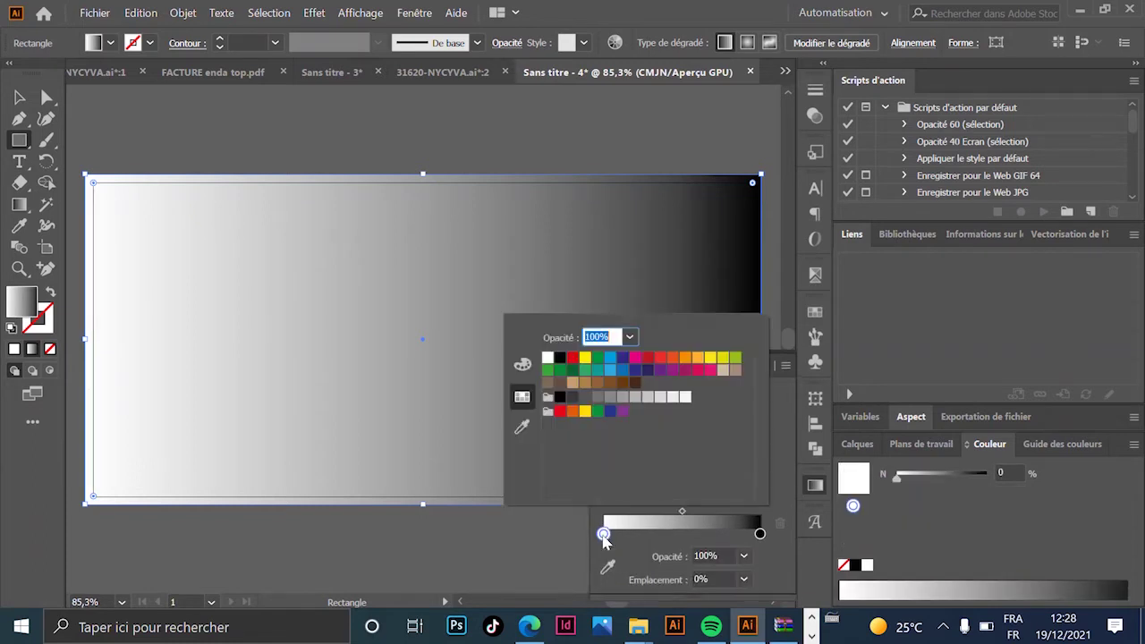
pyautogui.click(609, 358)
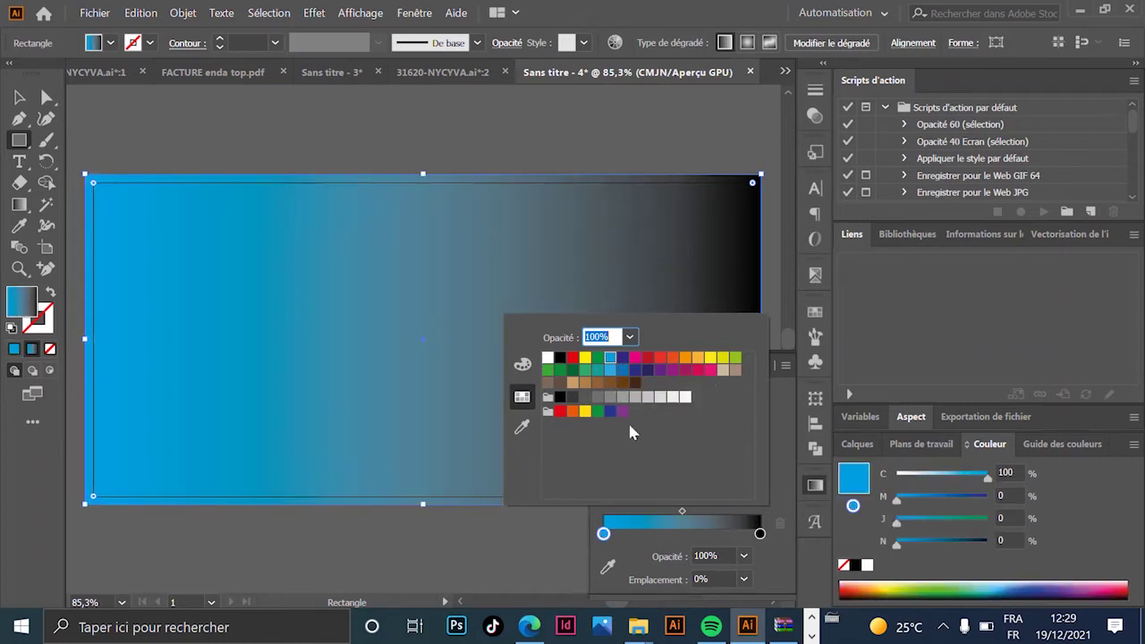
pyautogui.doubleClick(759, 534)
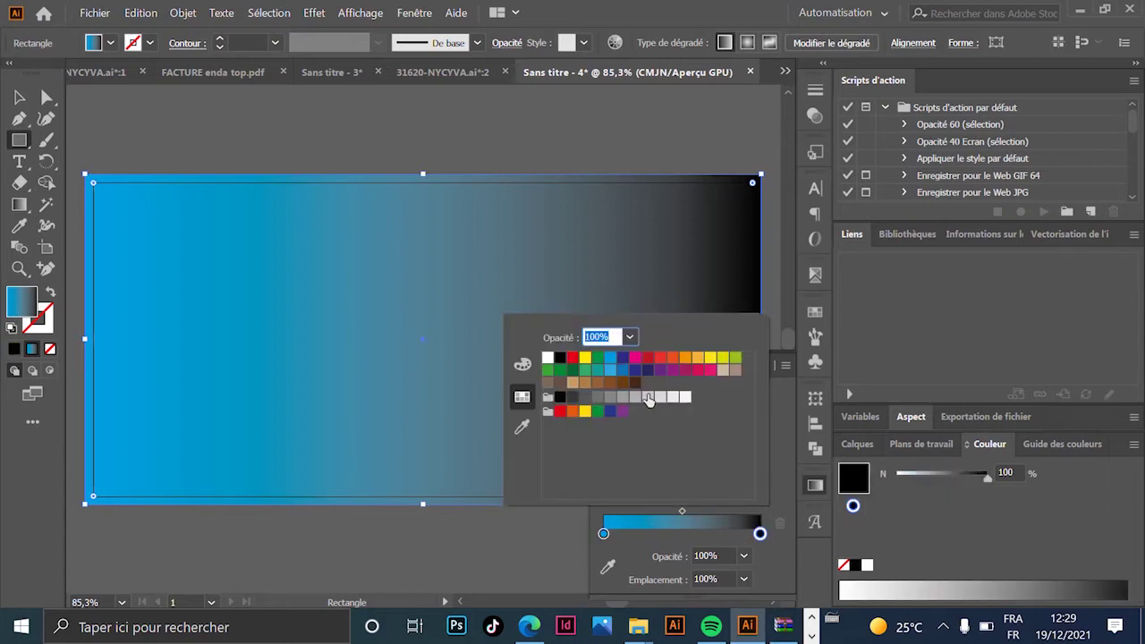
pyautogui.click(624, 372)
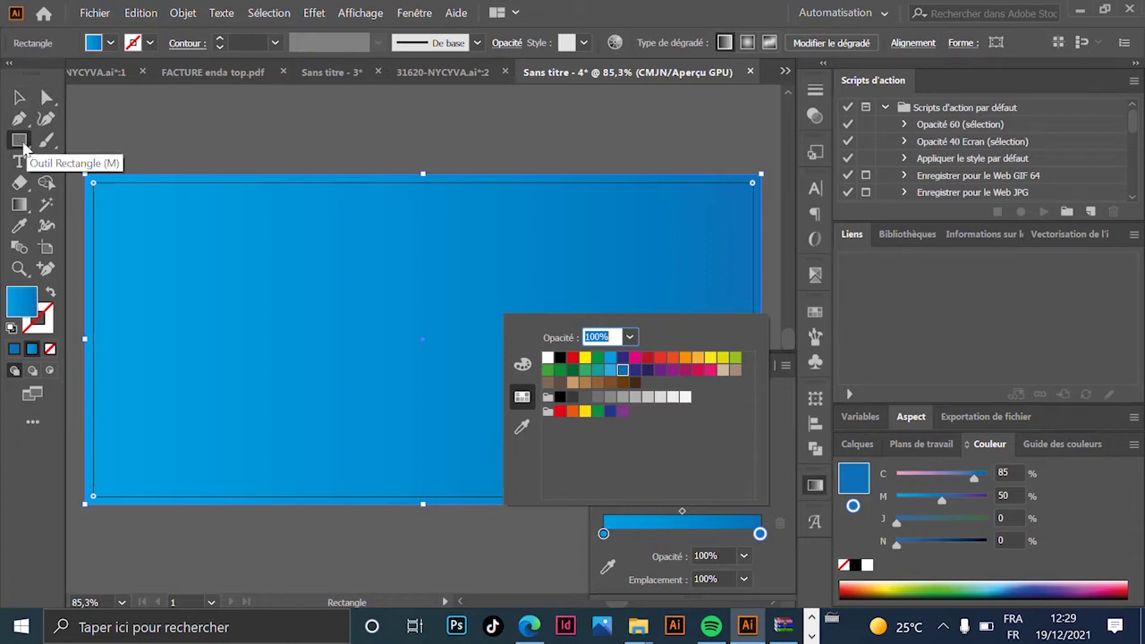
pyautogui.press('Escape')
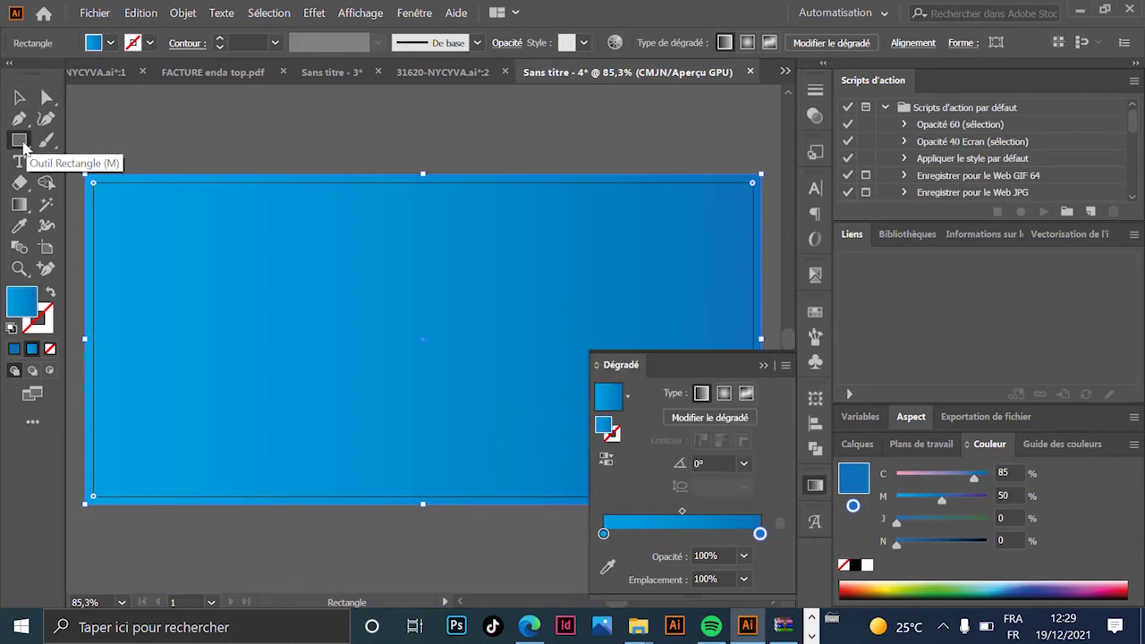
# Draw a large circle with the Ellipse tool and position it inside the left half of the card.
pyautogui.click(23, 145)
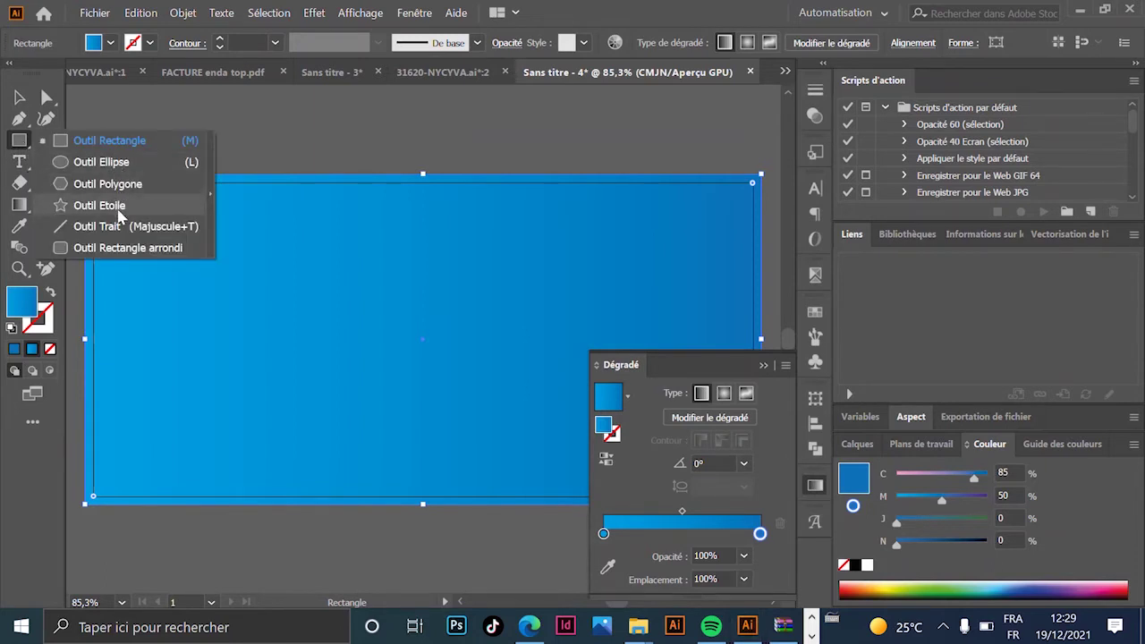
pyautogui.click(124, 166)
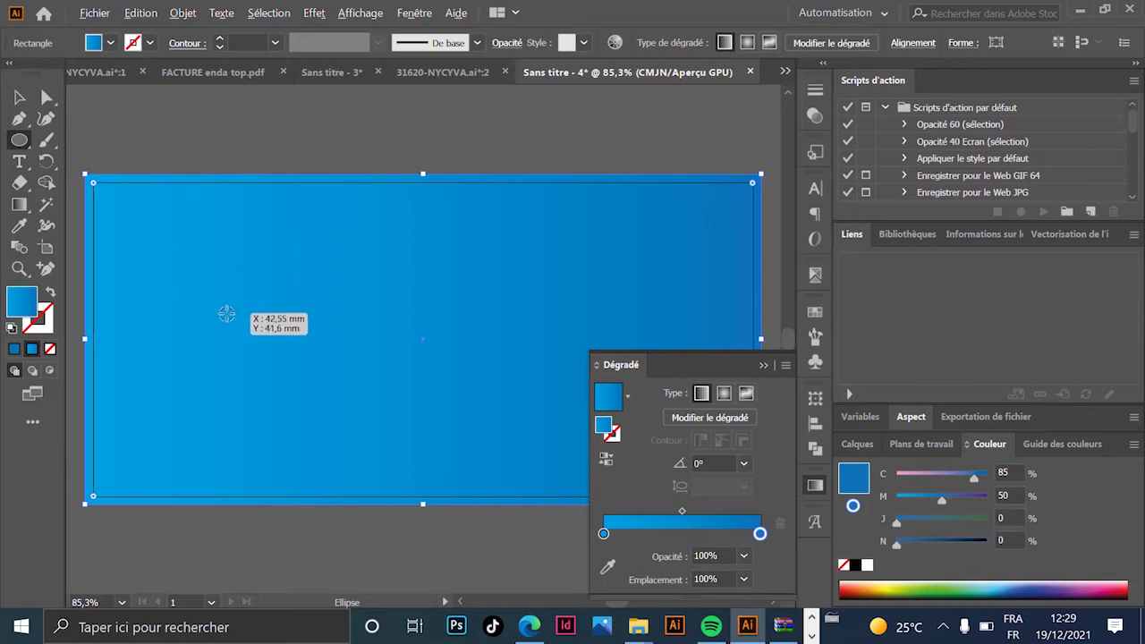
pyautogui.moveTo(208, 318); pyautogui.dragTo(303, 440)
pyautogui.press('v')
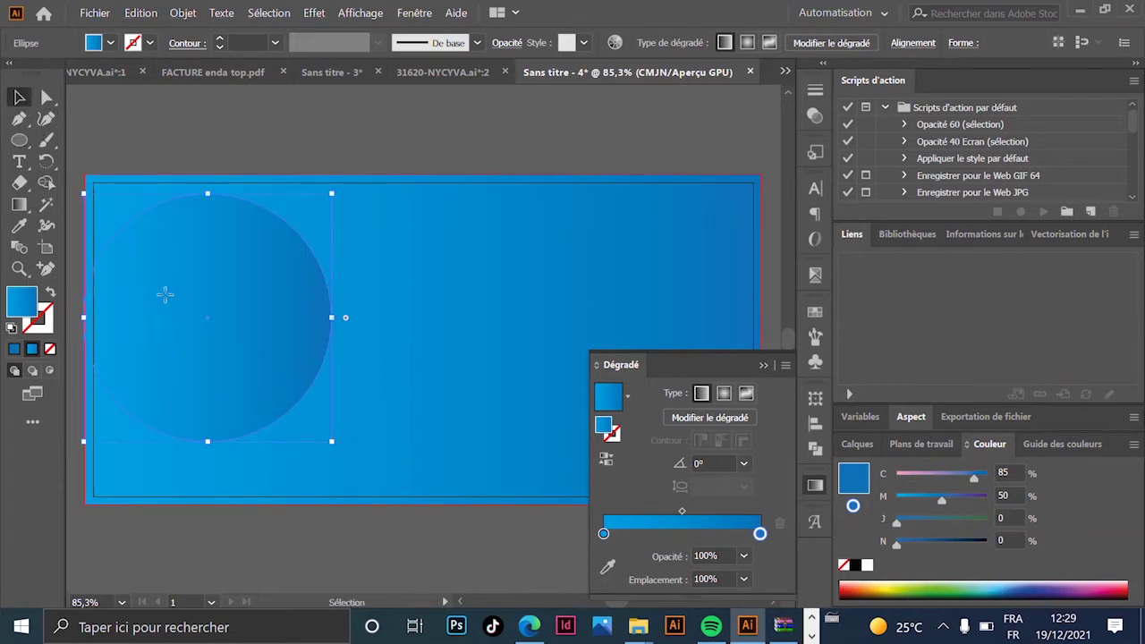
pyautogui.moveTo(215, 321); pyautogui.dragTo(240, 340)
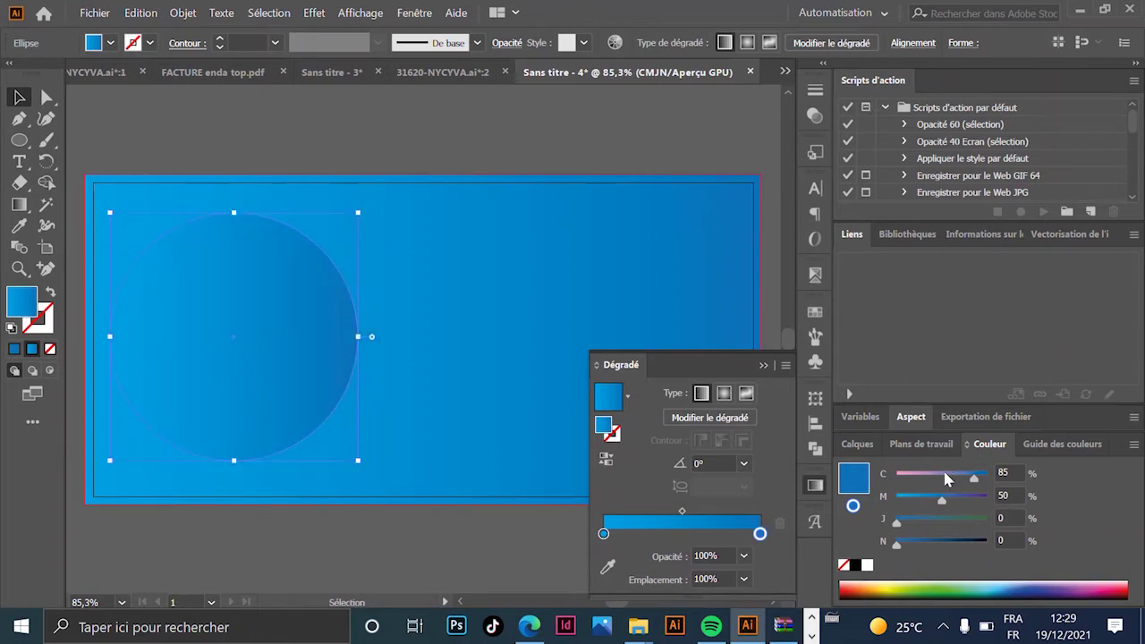
# Give the circle a solid white fill and shift it slightly so it is vertically centred on the card.
pyautogui.click(867, 565)
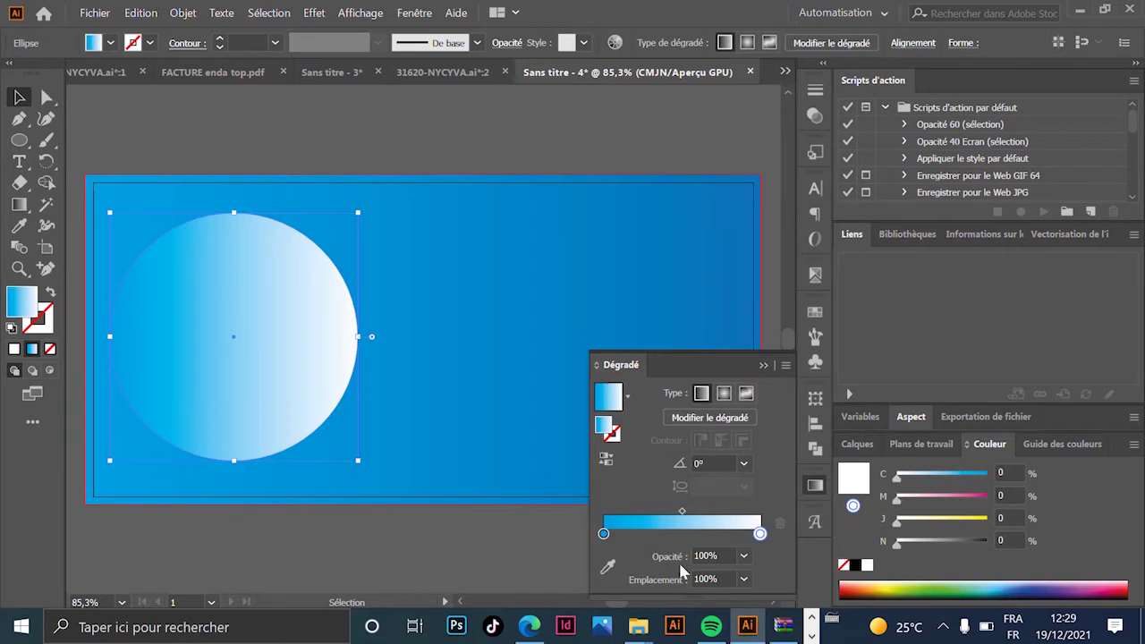
pyautogui.click(13, 349)
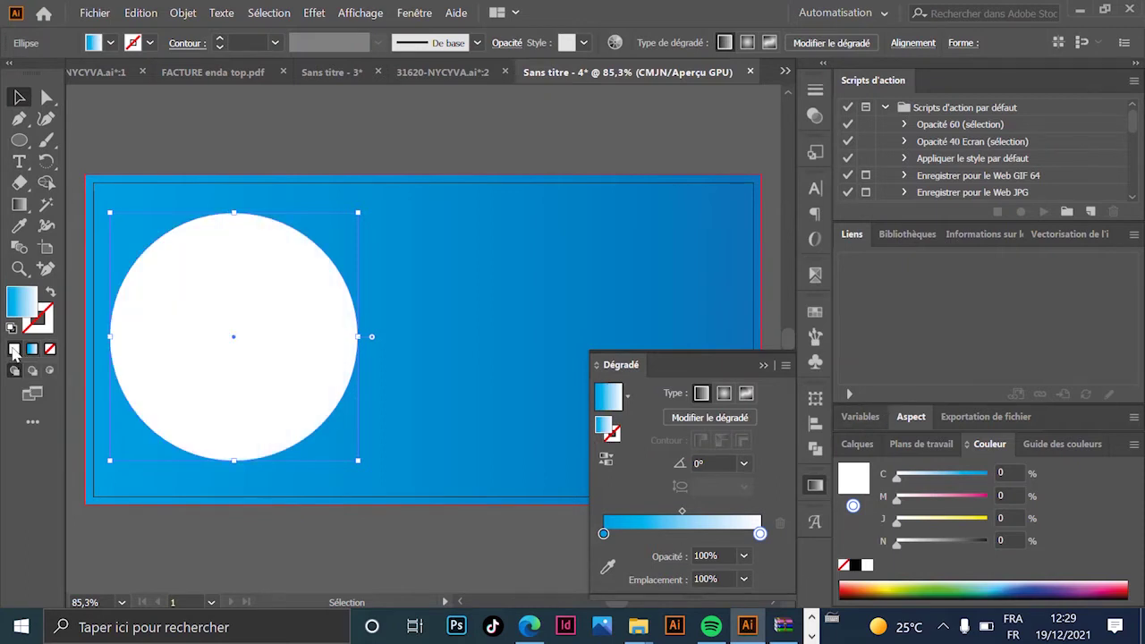
pyautogui.click(291, 134)
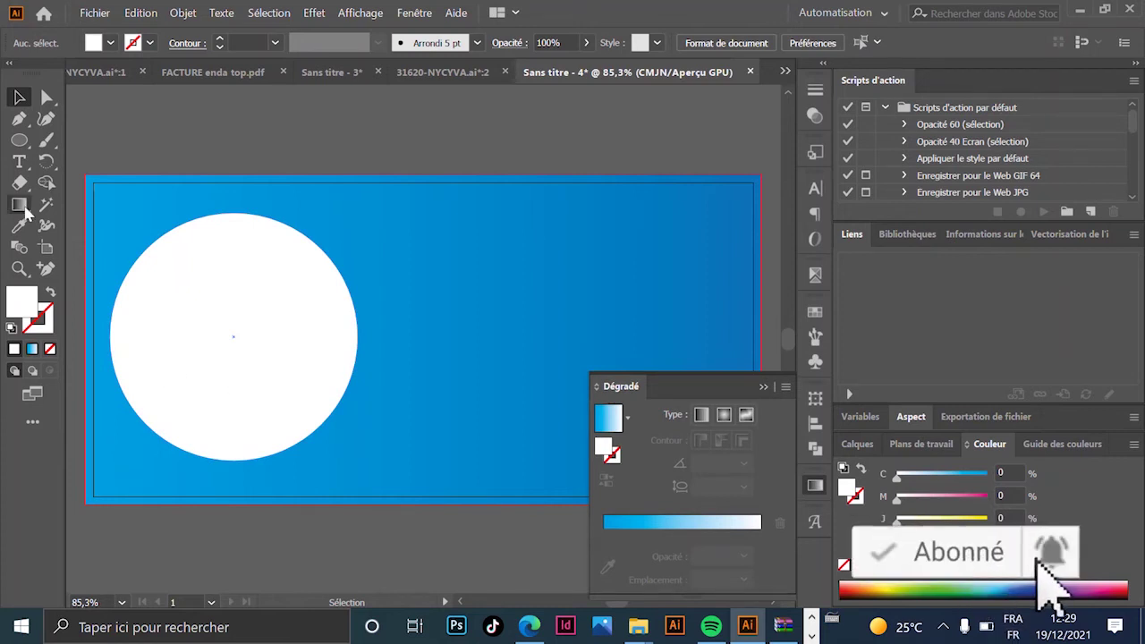
pyautogui.moveTo(240, 343); pyautogui.dragTo(247, 345)
pyautogui.click(259, 158)
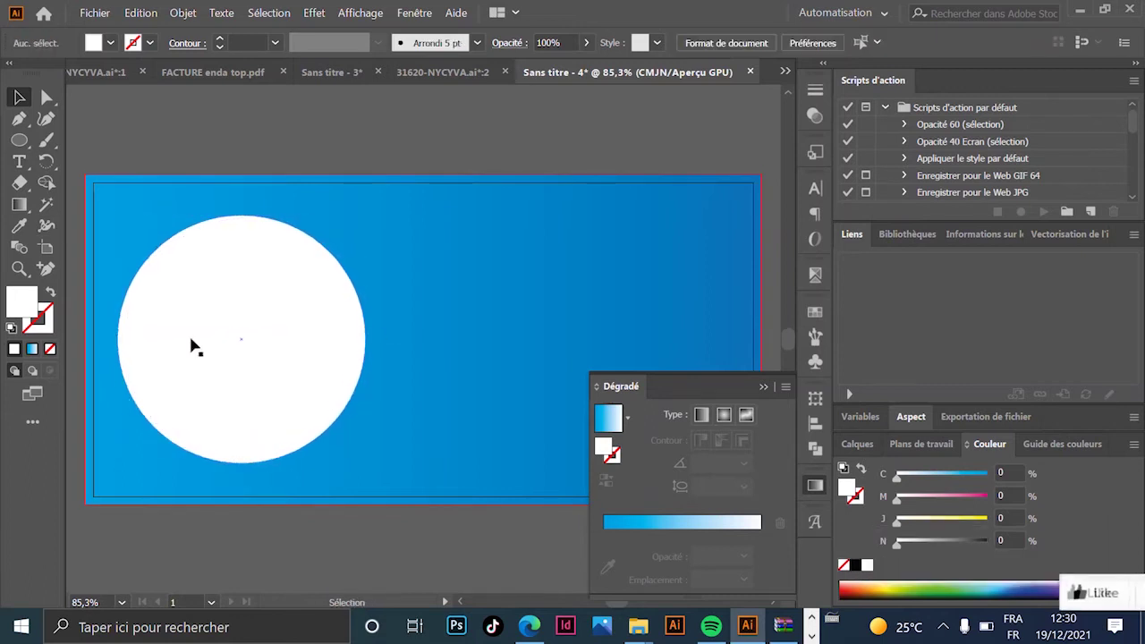
# Add the text "Meilleurs Voeux" and place it enlarged across the middle of the white circle.
pyautogui.click(19, 161)
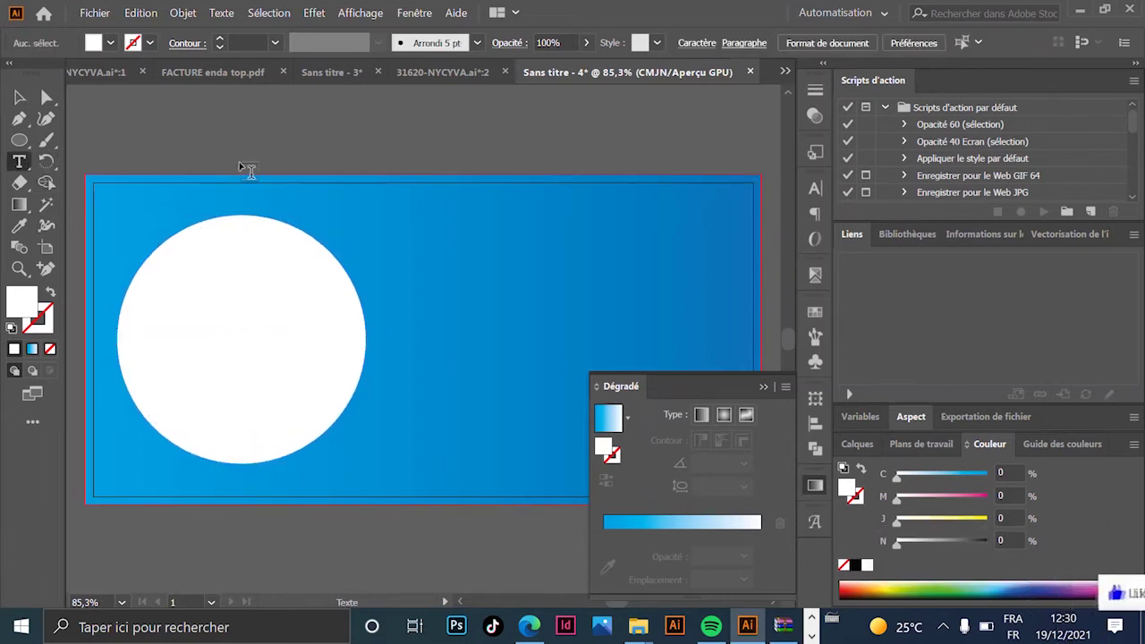
pyautogui.click(203, 147)
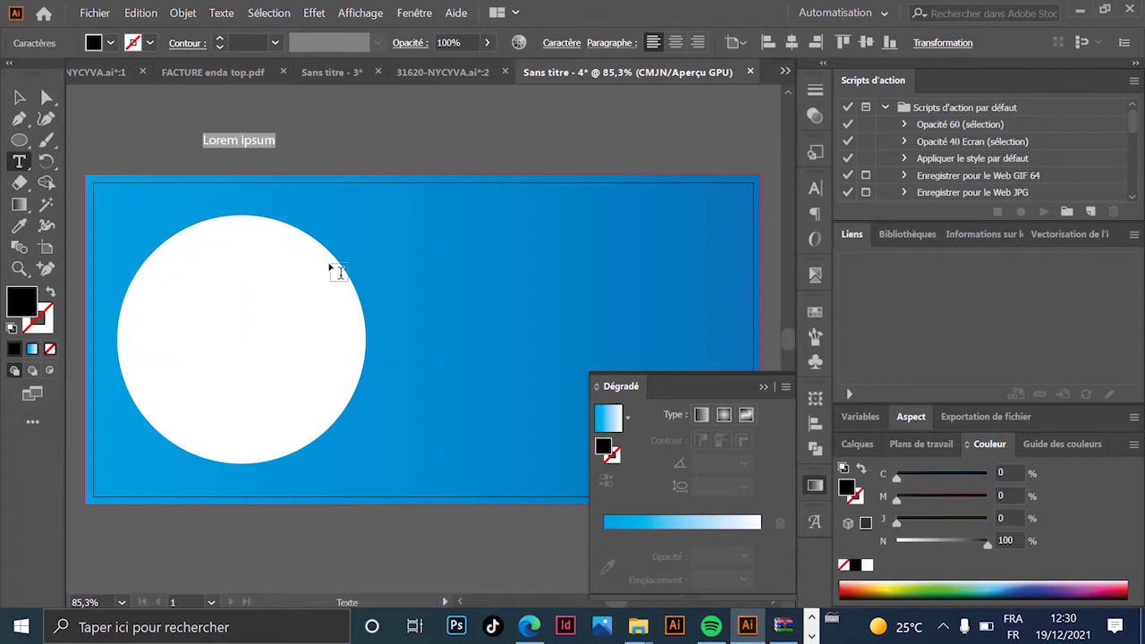
pyautogui.write('%')
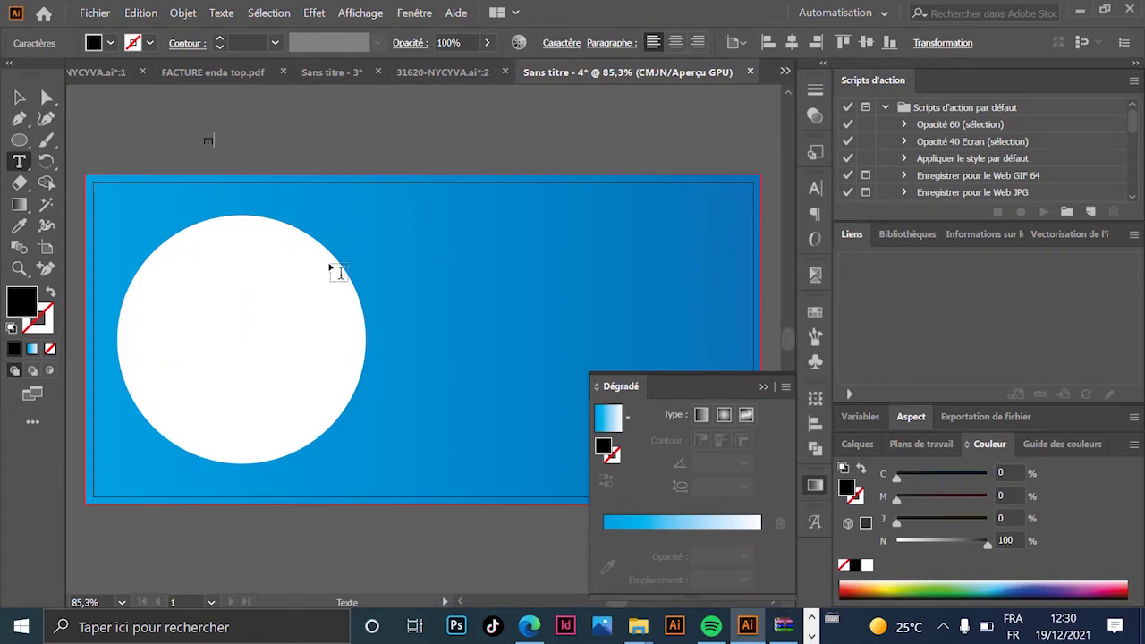
pyautogui.press('BackSpace')
pyautogui.write('M')
pyautogui.press('BackSpace')
pyautogui.write('Meilleurs Voeux')
pyautogui.press('Escape')
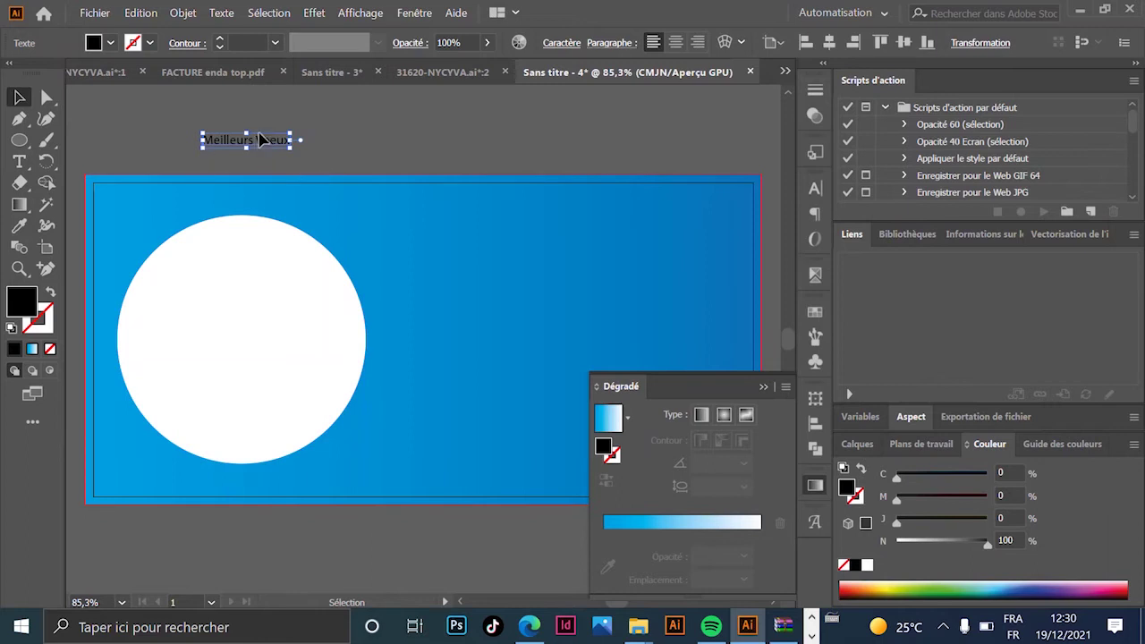
pyautogui.moveTo(267, 147); pyautogui.dragTo(323, 354)
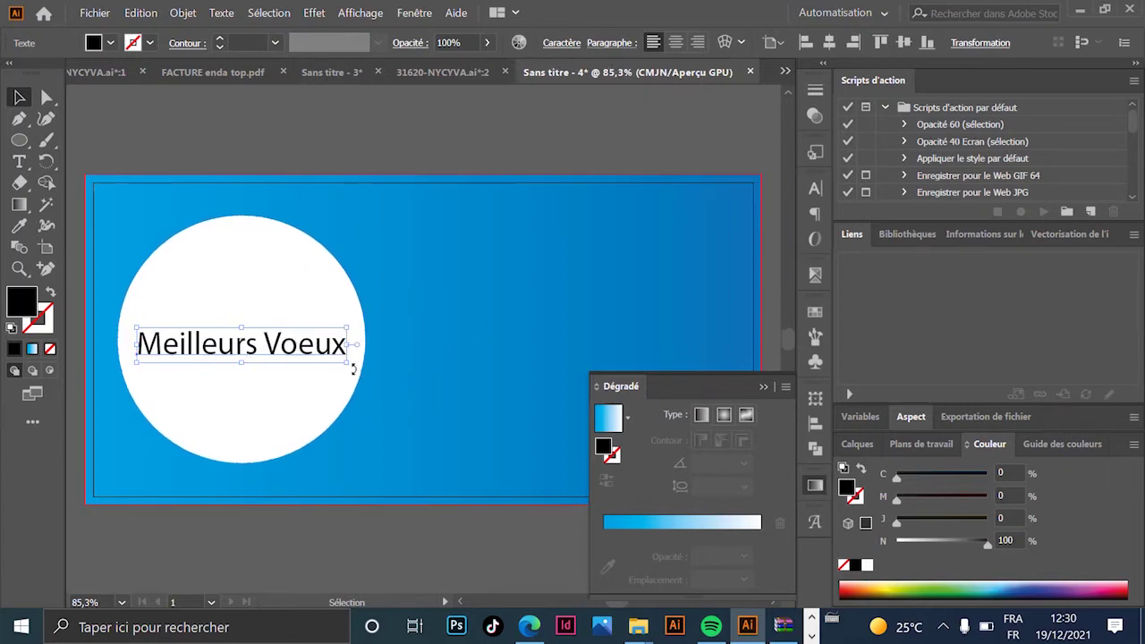
# Duplicate the "Meilleurs Voeux" text directly below itself and change the copy to "2022".
pyautogui.moveTo(299, 353); pyautogui.dragTo(299, 394)
pyautogui.press('t')
pyautogui.tripleClick(300, 400)
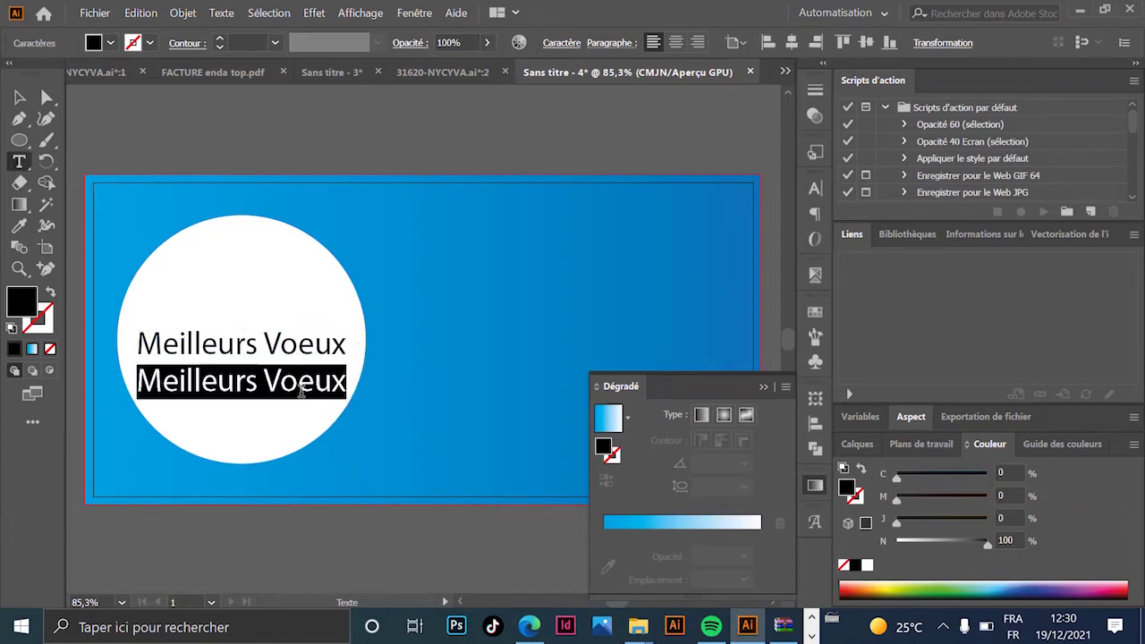
pyautogui.click(303, 404)
pyautogui.tripleClick(279, 386)
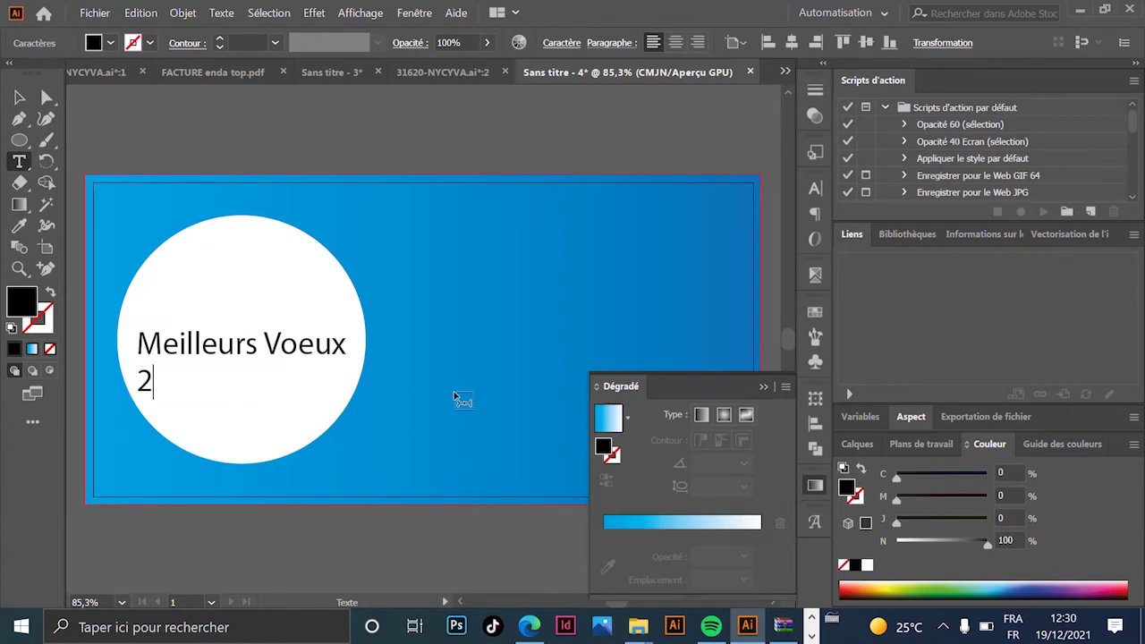
pyautogui.write('022')
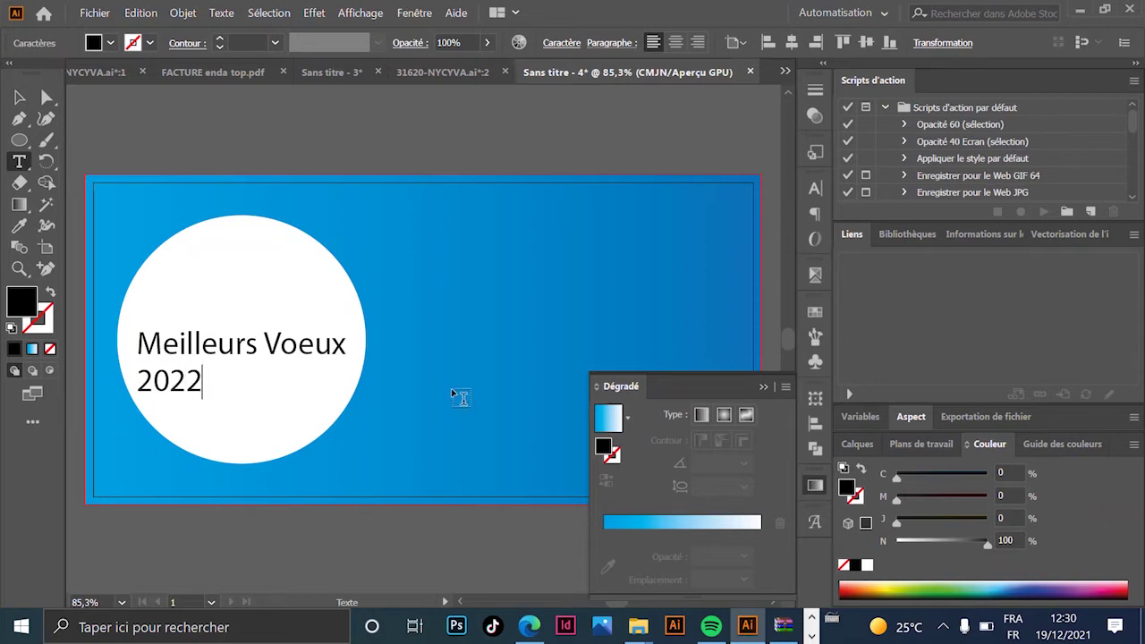
pyautogui.click(24, 95)
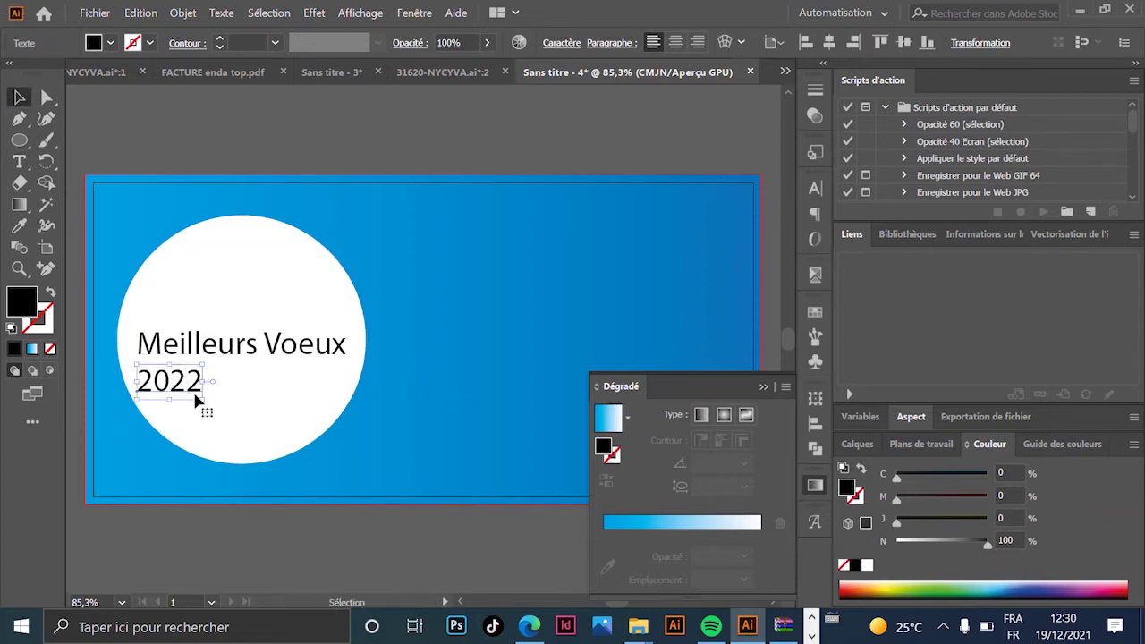
# Enlarge "2022", centre it beneath "Meilleurs Voeux", and set both texts in the HolidayFree font.
pyautogui.moveTo(200, 389); pyautogui.dragTo(249, 390)
pyautogui.keyDown('shift'); pyautogui.click(280, 358); pyautogui.keyUp('shift')
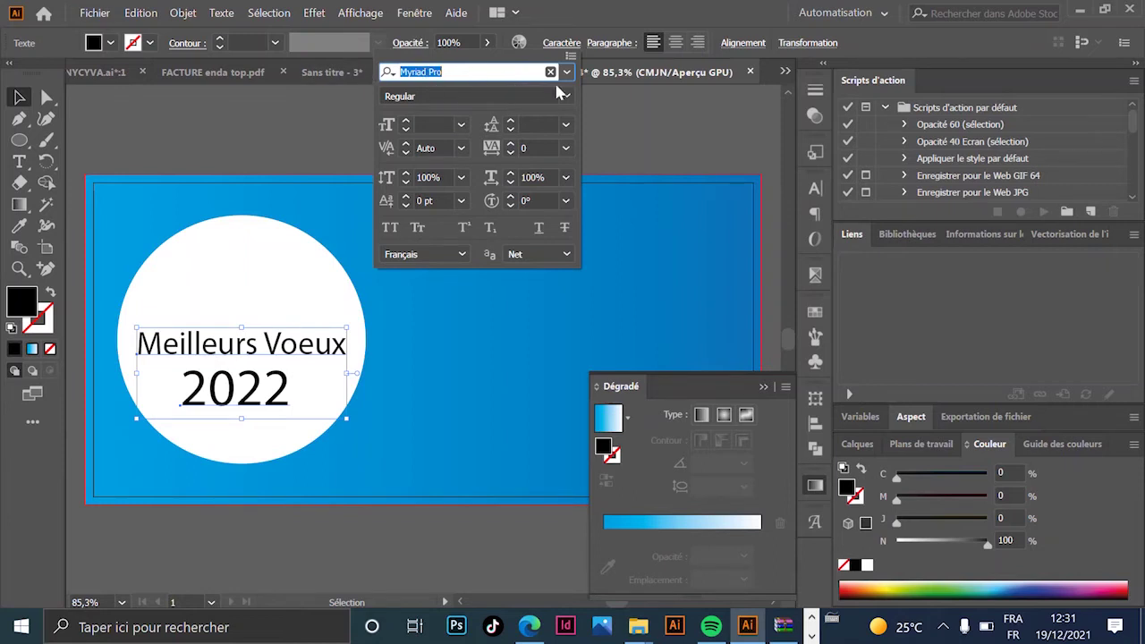
pyautogui.click(568, 73)
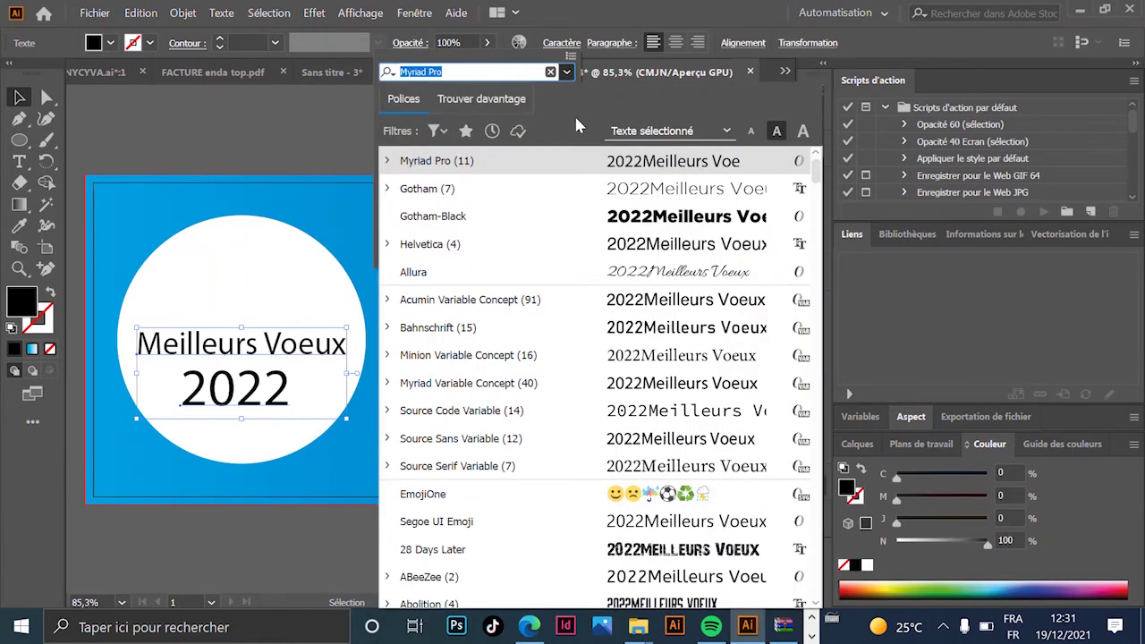
pyautogui.scroll(-4, 580, 336)
pyautogui.scroll(4, 579, 339)
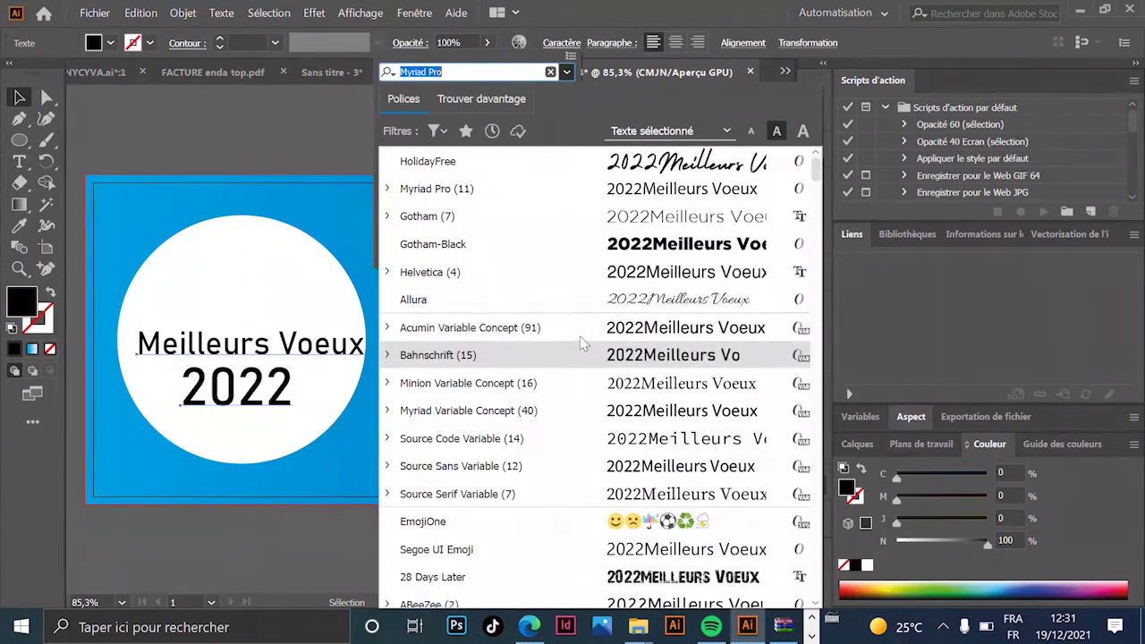
pyautogui.click(459, 165)
pyautogui.click(289, 113)
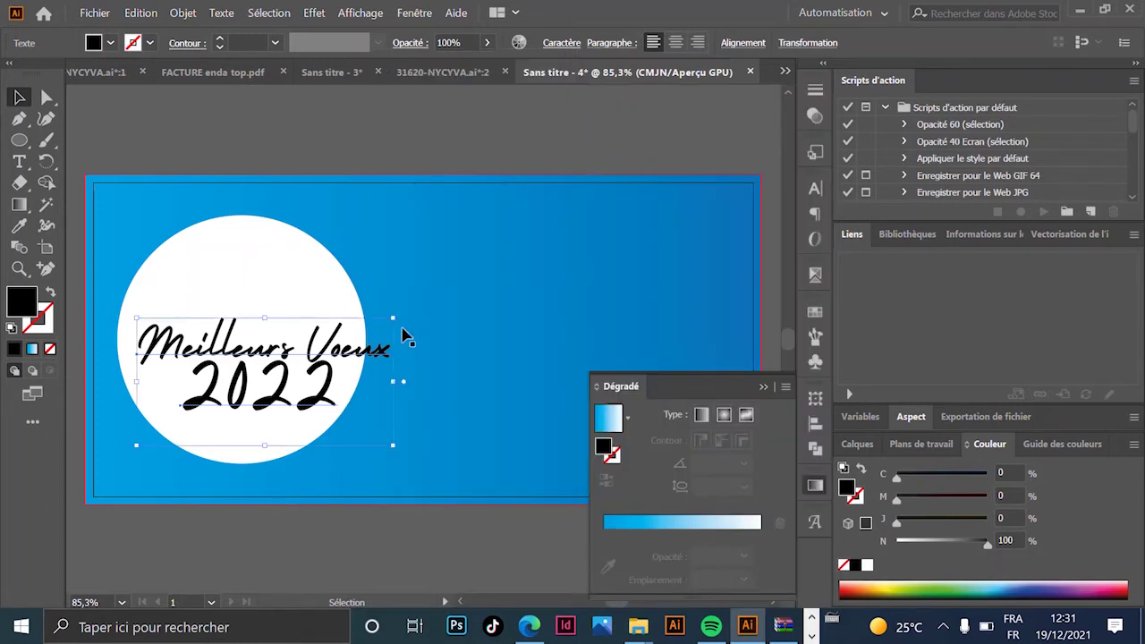
# Scale down "Meilleurs Voeux" to fit inside the white circle and centre it above "2022".
pyautogui.moveTo(407, 337); pyautogui.dragTo(491, 322)
pyautogui.moveTo(384, 110); pyautogui.dragTo(335, 161)
pyautogui.click(335, 161)
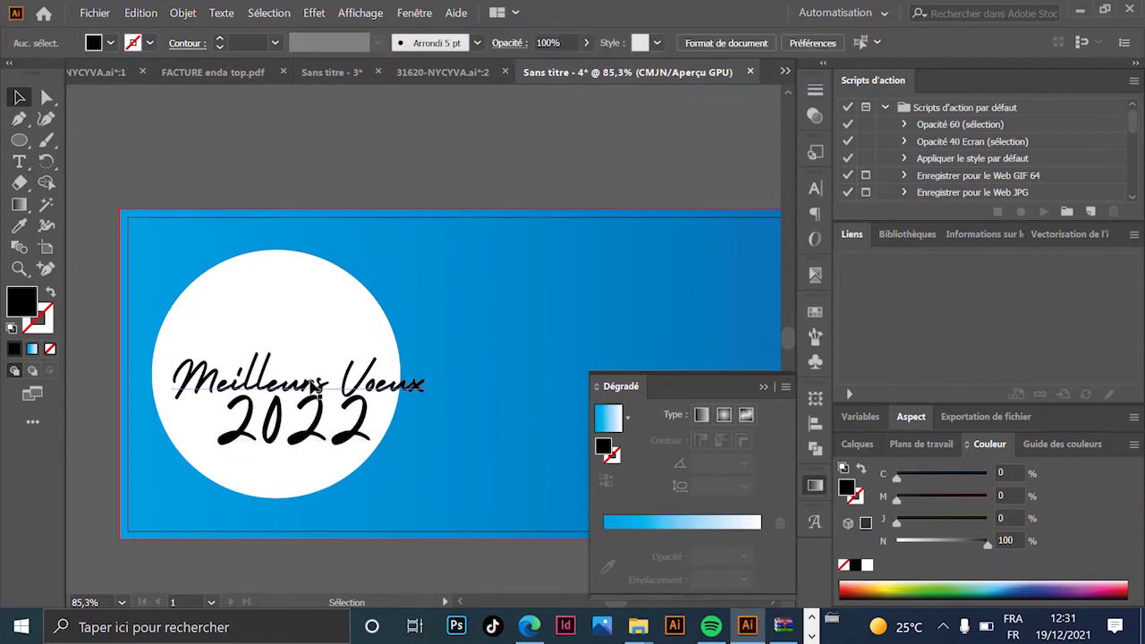
pyautogui.moveTo(355, 390); pyautogui.dragTo(343, 375)
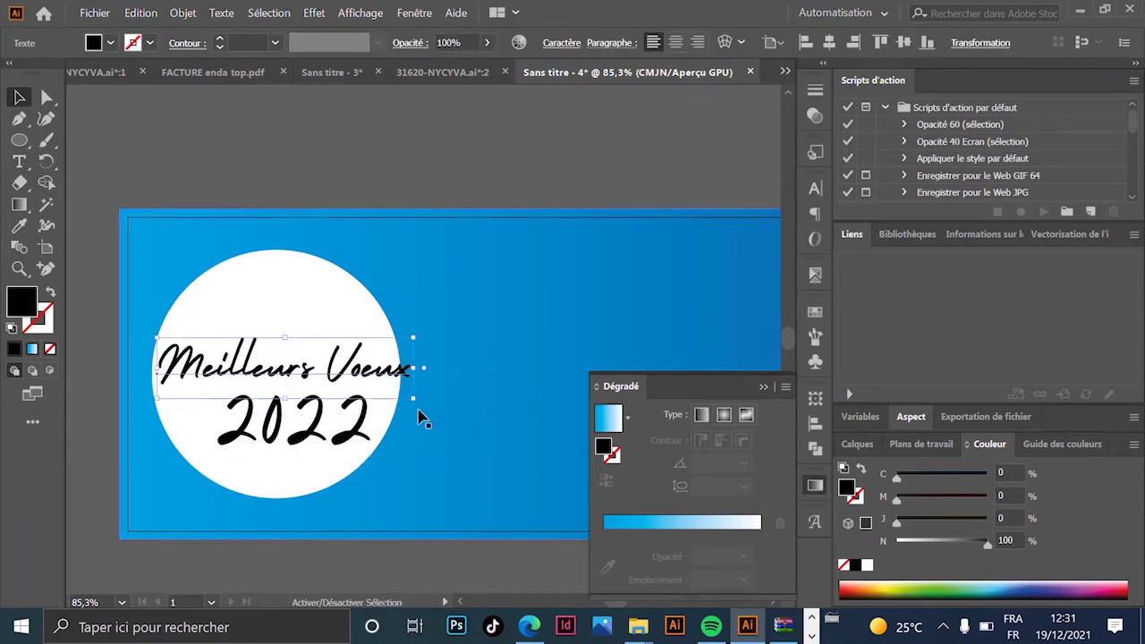
pyautogui.moveTo(414, 403); pyautogui.dragTo(376, 401)
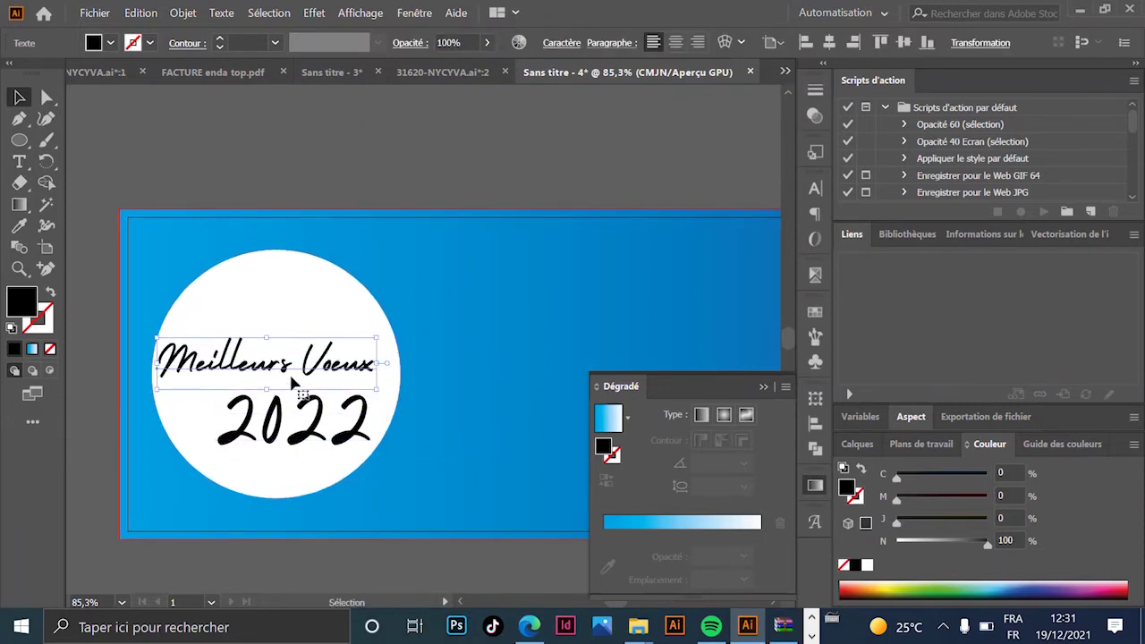
pyautogui.moveTo(302, 393); pyautogui.dragTo(317, 423)
# Change the fill of the "Meilleurs Voeux" text to a 70% black grey.
pyautogui.click(359, 366)
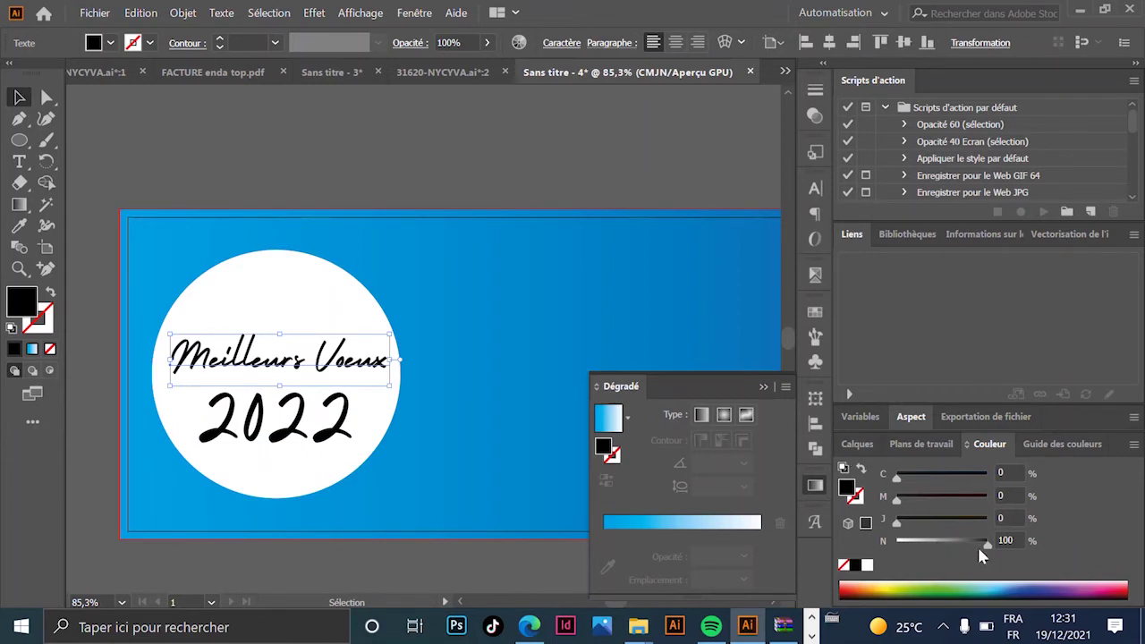
pyautogui.moveTo(977, 544)
pyautogui.mouseDown()
pyautogui.moveTo(968, 557)
pyautogui.moveTo(961, 545)
pyautogui.mouseUp()
pyautogui.click(419, 187)
# Colour the "2022" text dark blue with C 100, M 61, J 0, N 0.
pyautogui.click(275, 456)
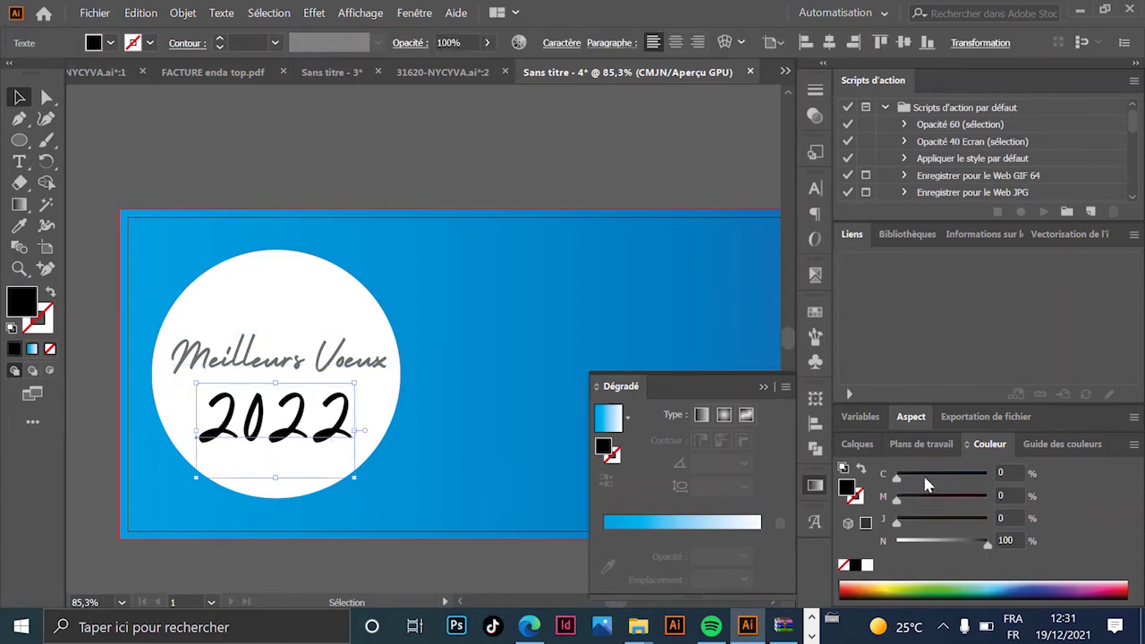
pyautogui.moveTo(926, 475); pyautogui.dragTo(987, 475)
pyautogui.moveTo(964, 546); pyautogui.dragTo(896, 542)
pyautogui.moveTo(930, 497); pyautogui.dragTo(954, 508)
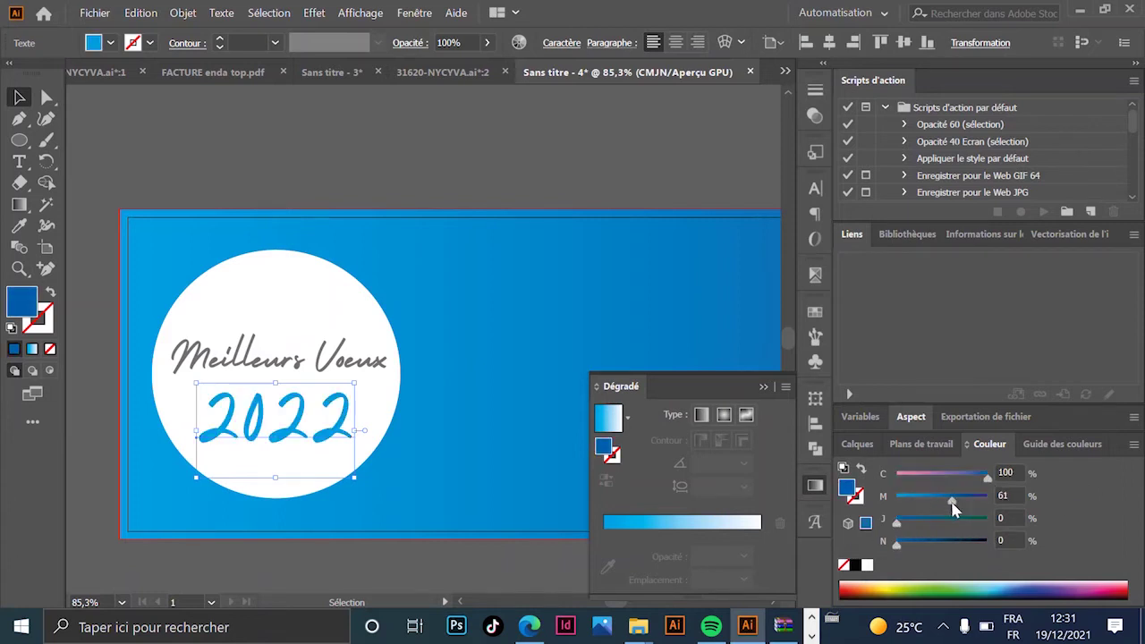
pyautogui.click(504, 204)
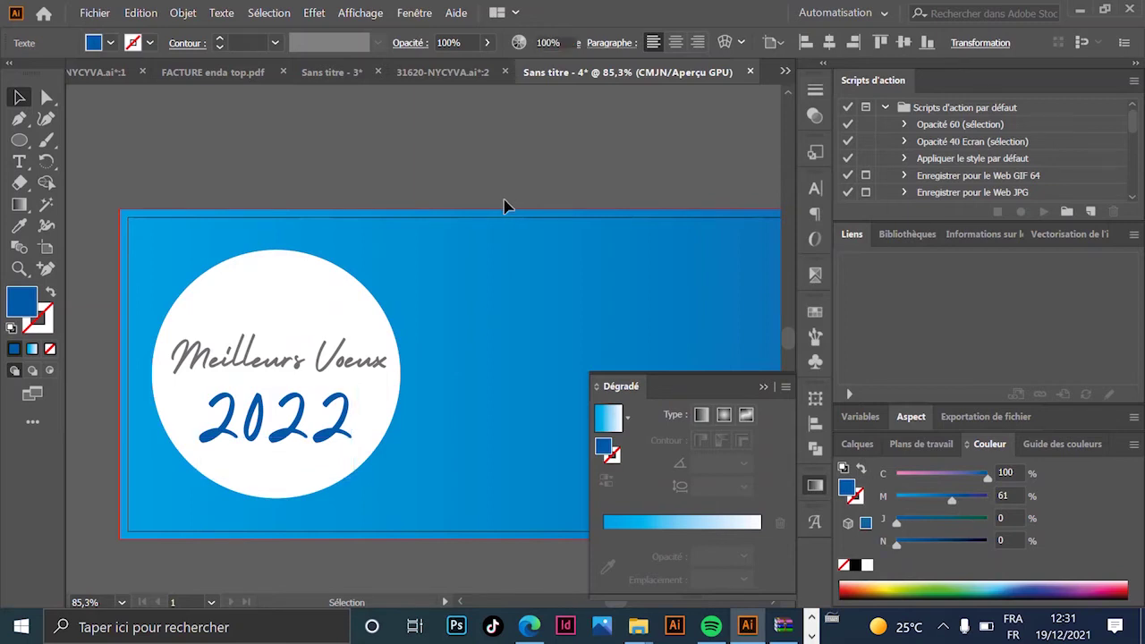
# Move "Meilleurs Voeux" and "2022" together slightly upward inside the white circle.
pyautogui.scroll(2, 273, 394)
pyautogui.click(342, 412)
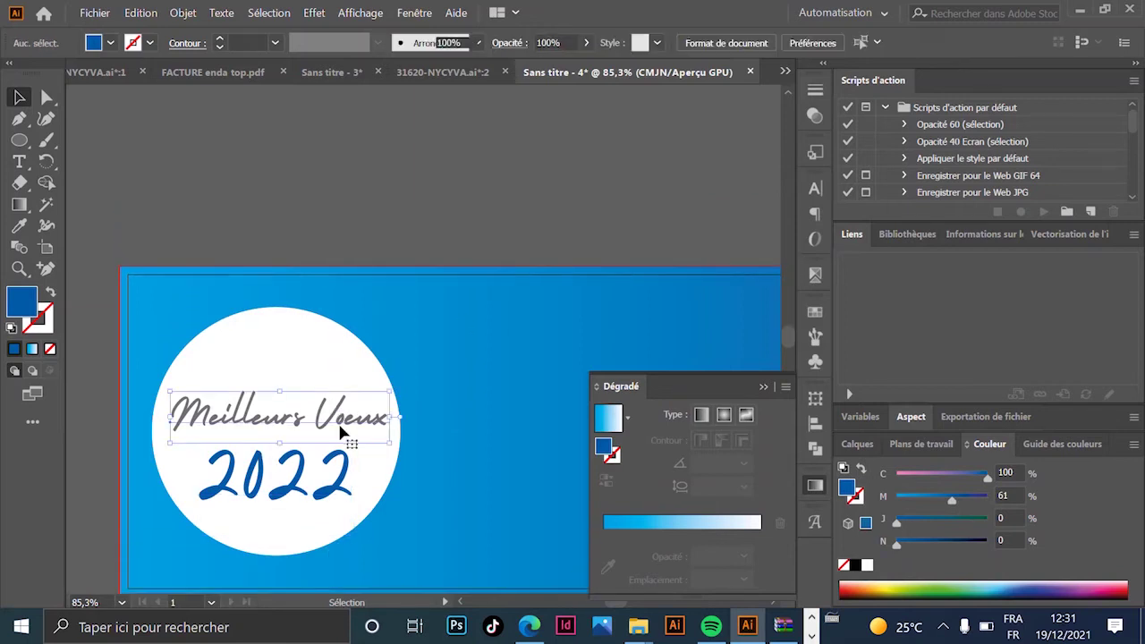
pyautogui.keyDown('shift'); pyautogui.click(338, 481); pyautogui.keyUp('shift')
pyautogui.moveTo(338, 482); pyautogui.dragTo(341, 462)
pyautogui.click(414, 223)
pyautogui.scroll(-2, 345, 365)
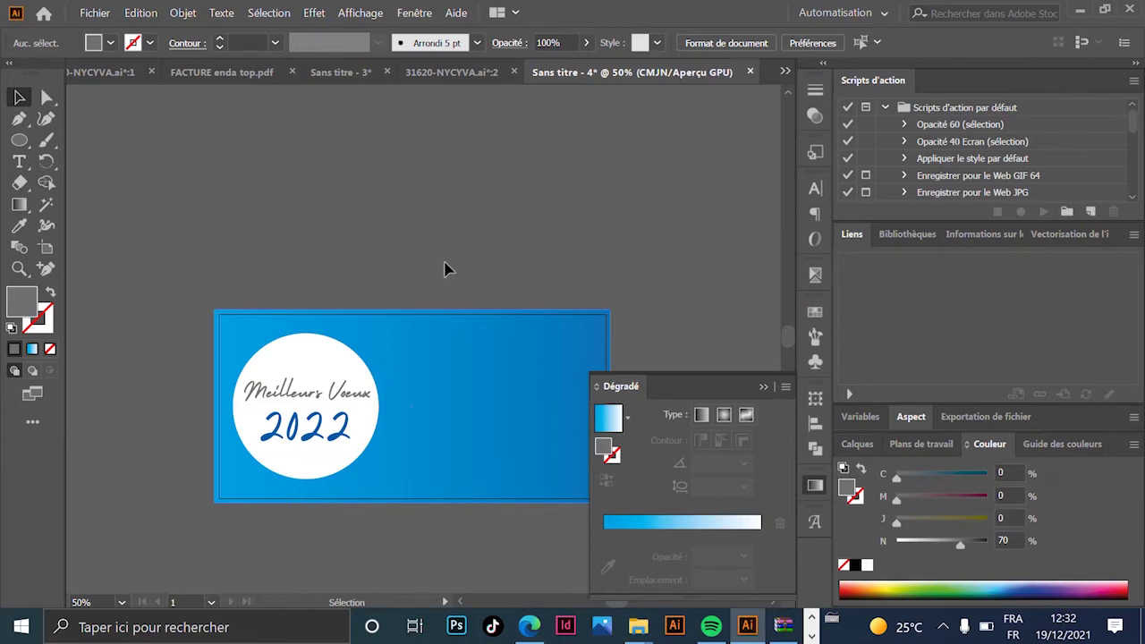
# Check the finished card in Sans titre - 3 and draw a vertical line in Sans titre - 4 from above the card into the white circle.
pyautogui.click(341, 71)
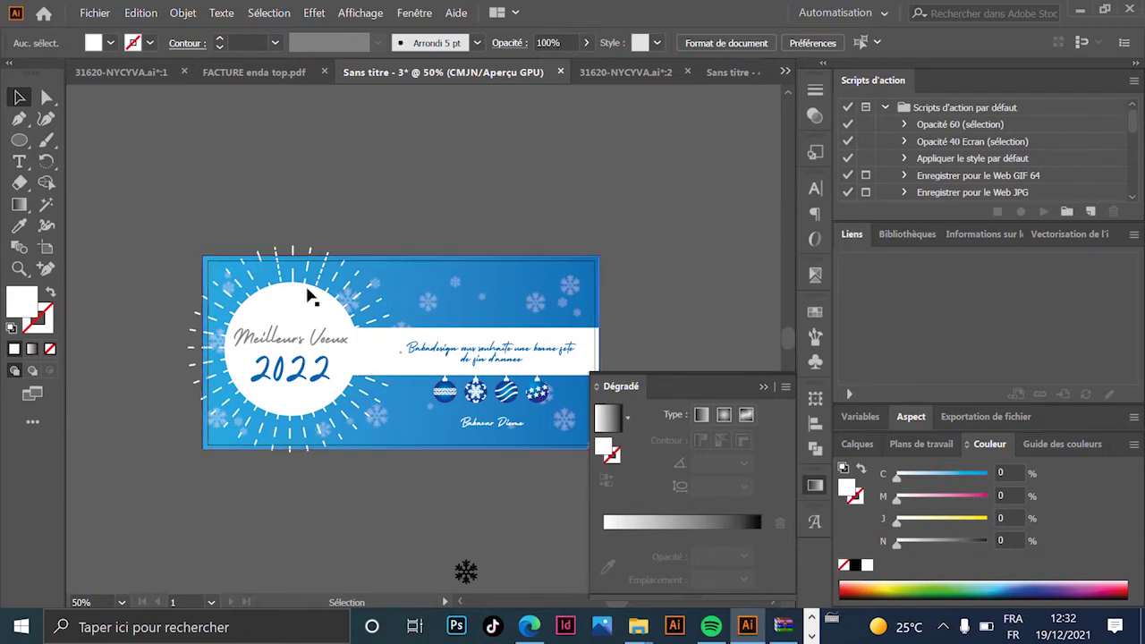
pyautogui.click(734, 72)
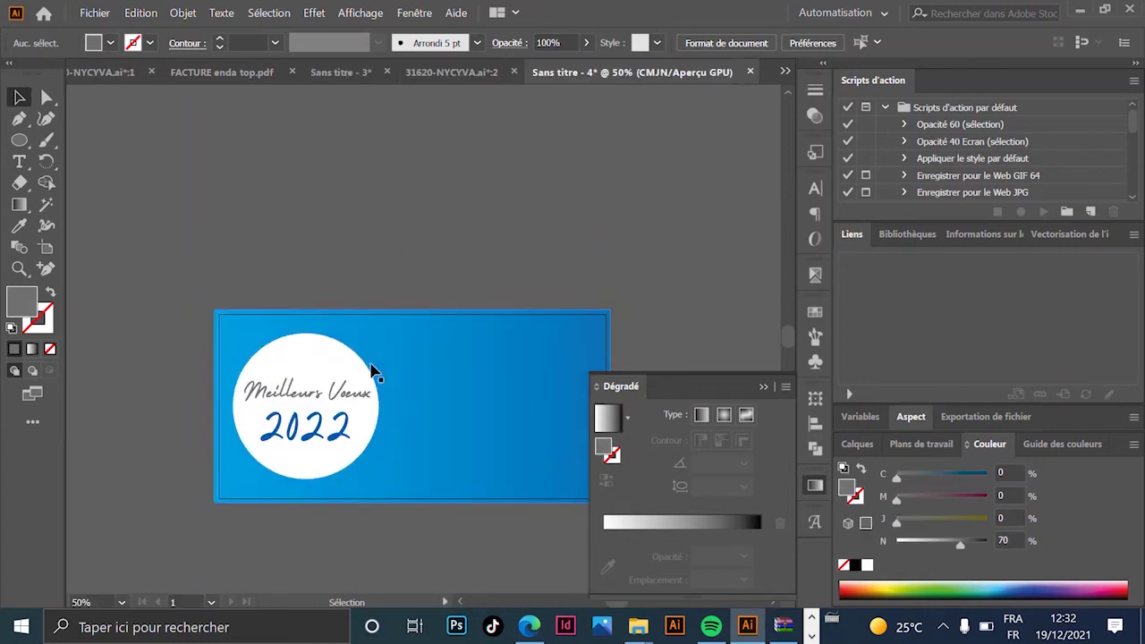
pyautogui.moveTo(19, 139); pyautogui.dragTo(105, 231)
pyautogui.scroll(3, 351, 309)
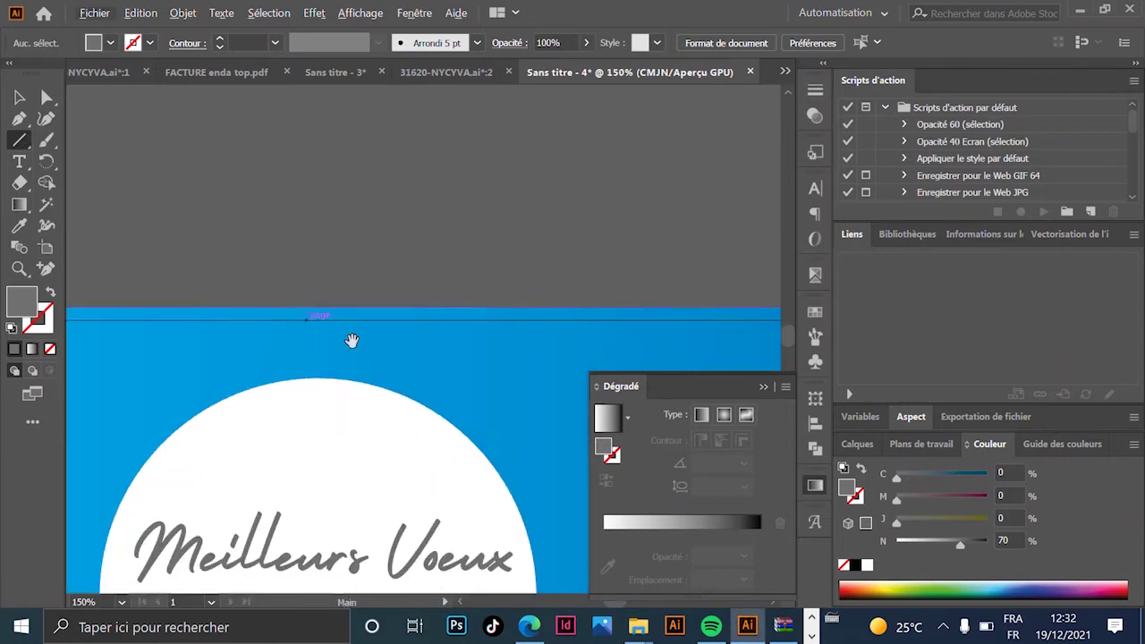
pyautogui.scroll(-2, 352, 340)
pyautogui.moveTo(307, 205); pyautogui.dragTo(307, 390)
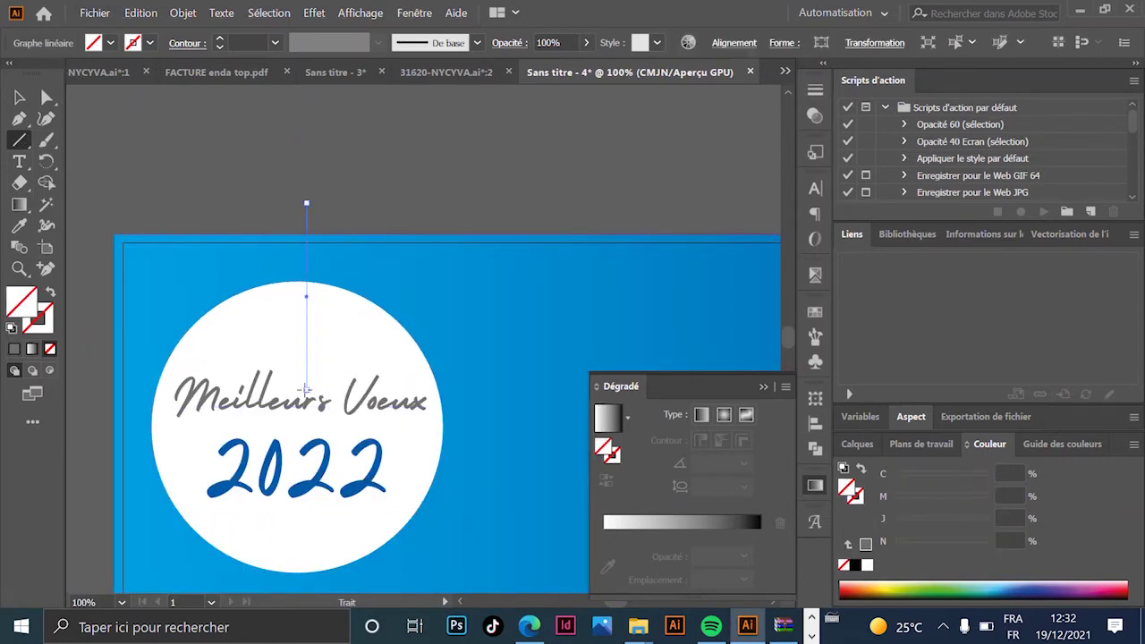
# Give the vertical line a white stroke.
pyautogui.click(19, 96)
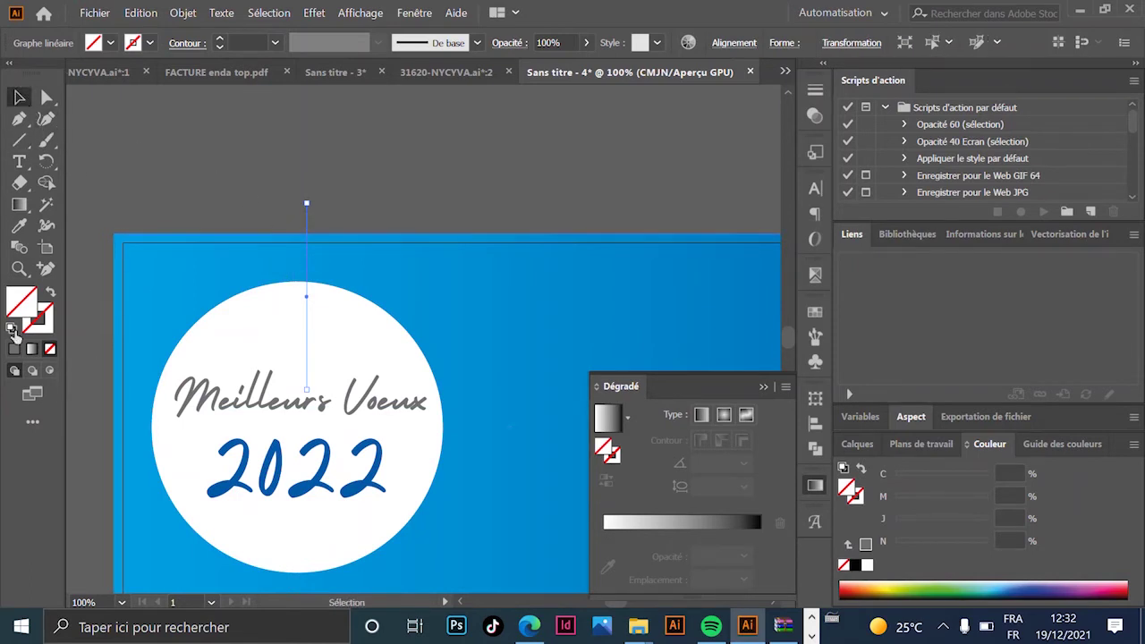
pyautogui.click(42, 329)
pyautogui.click(149, 43)
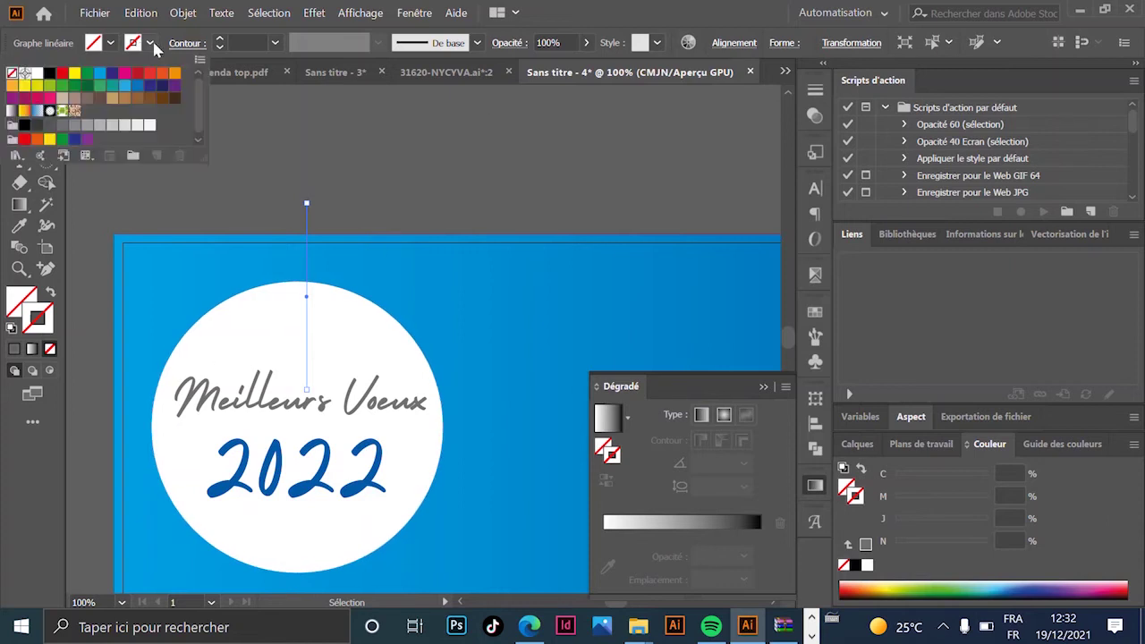
pyautogui.click(37, 74)
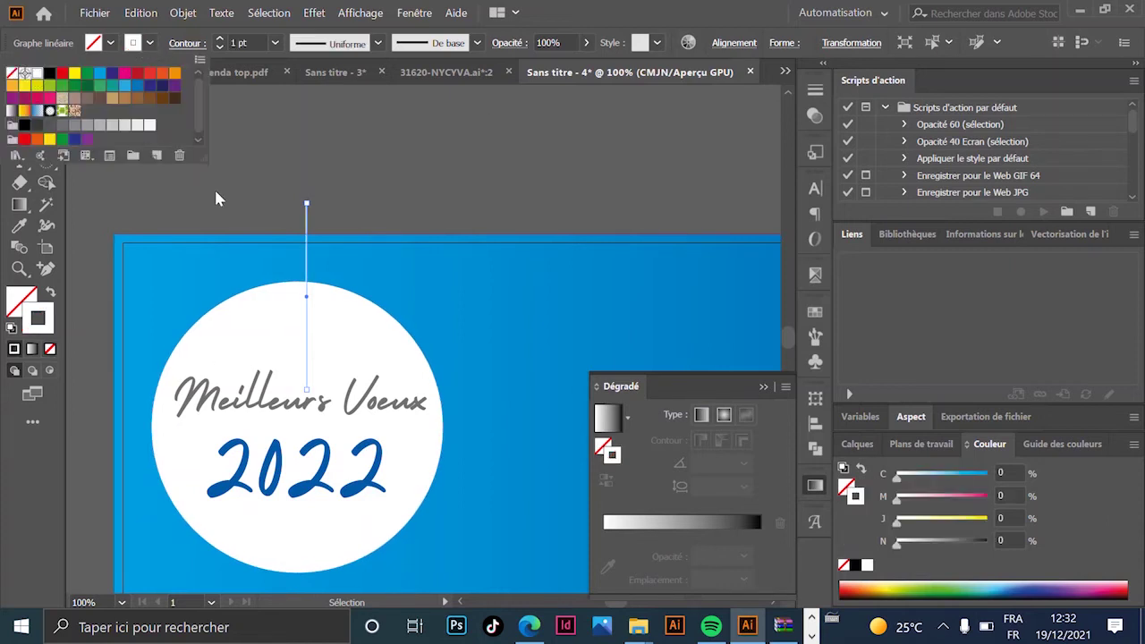
pyautogui.click(478, 188)
pyautogui.click(367, 202)
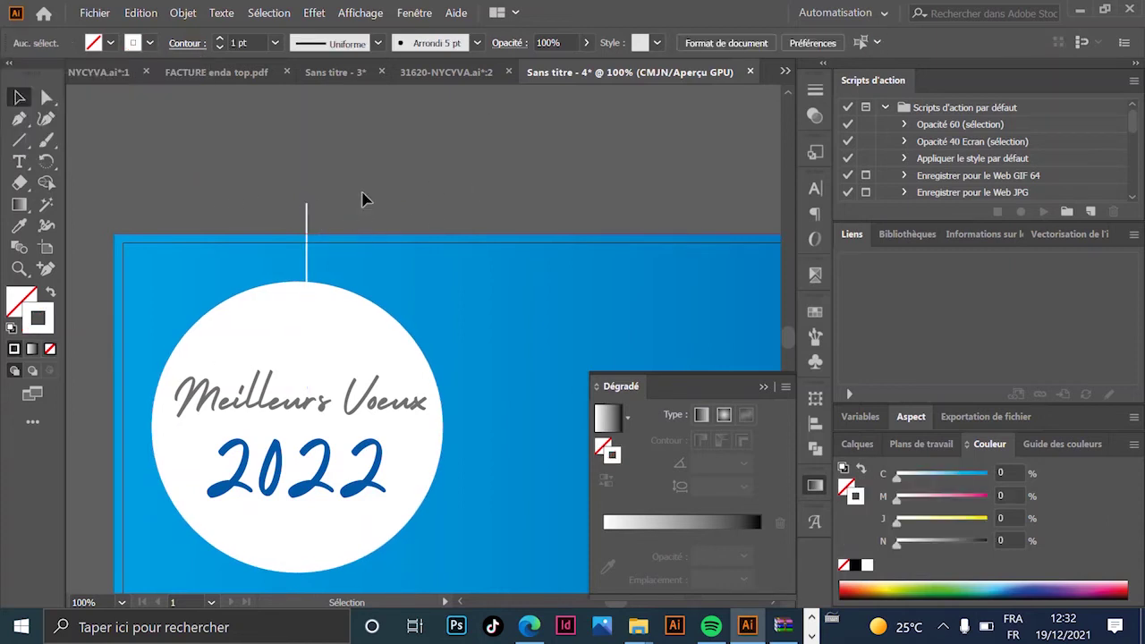
# Apply round caps to the ends of the white vertical line and check its upper tip up close.
pyautogui.click(309, 230)
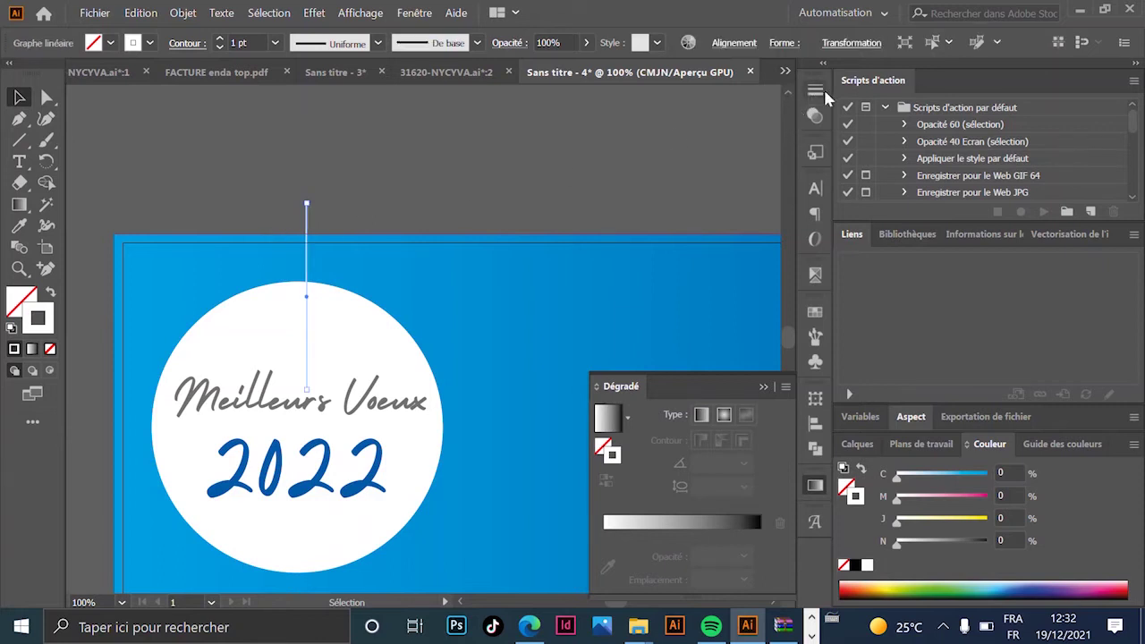
pyautogui.click(818, 92)
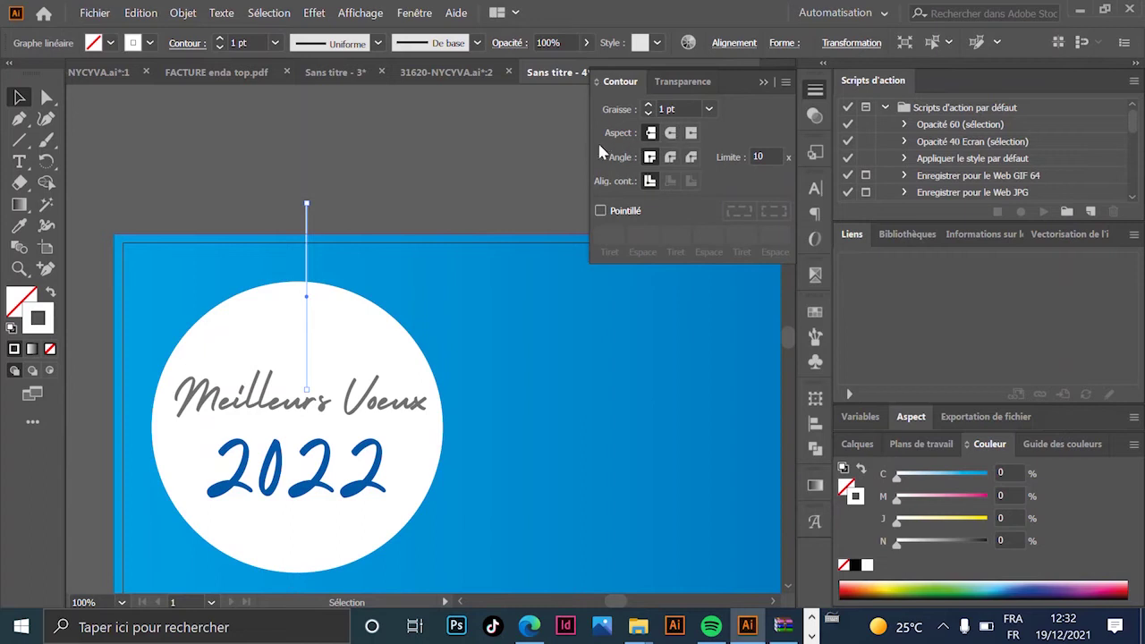
pyautogui.click(671, 134)
pyautogui.click(313, 215)
pyautogui.scroll(9, 313, 215)
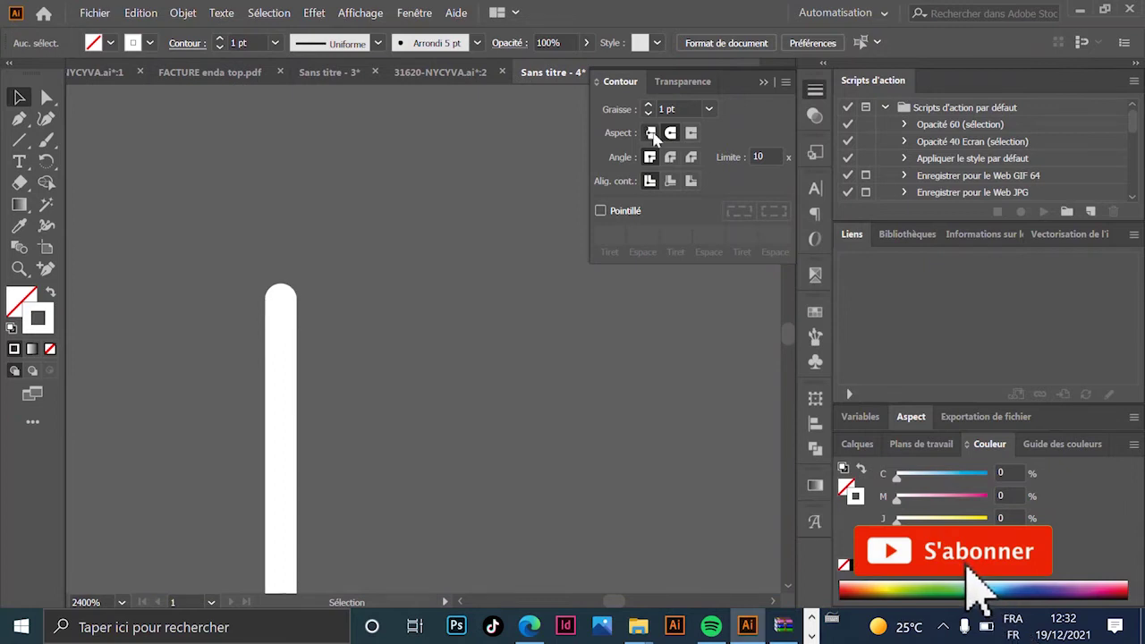
pyautogui.scroll(-1, 318, 264)
pyautogui.scroll(-9, 317, 264)
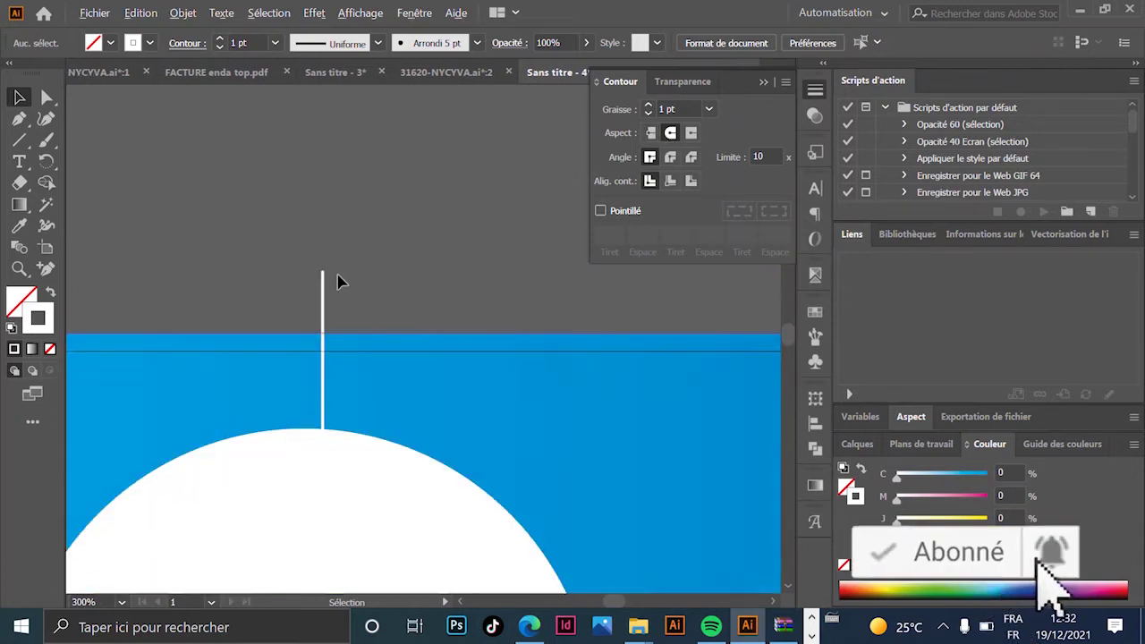
pyautogui.scroll(3, 301, 281)
pyautogui.scroll(-1, 376, 282)
# Increase the white line's stroke weight to 2 pt.
pyautogui.click(349, 295)
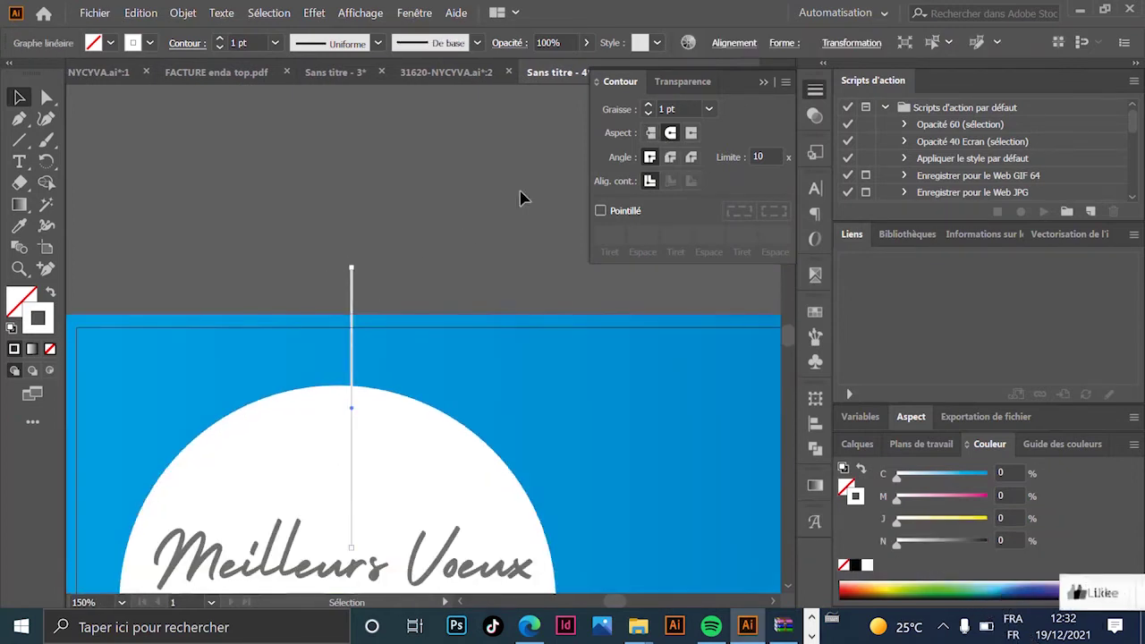
pyautogui.click(649, 105)
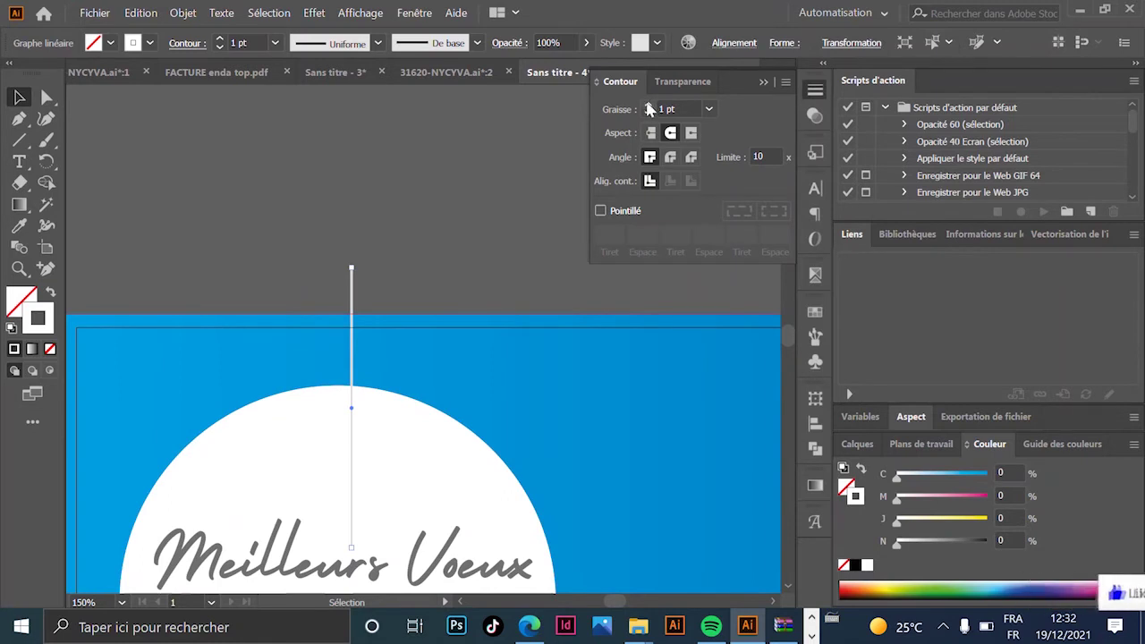
pyautogui.click(483, 260)
pyautogui.scroll(-2, 451, 283)
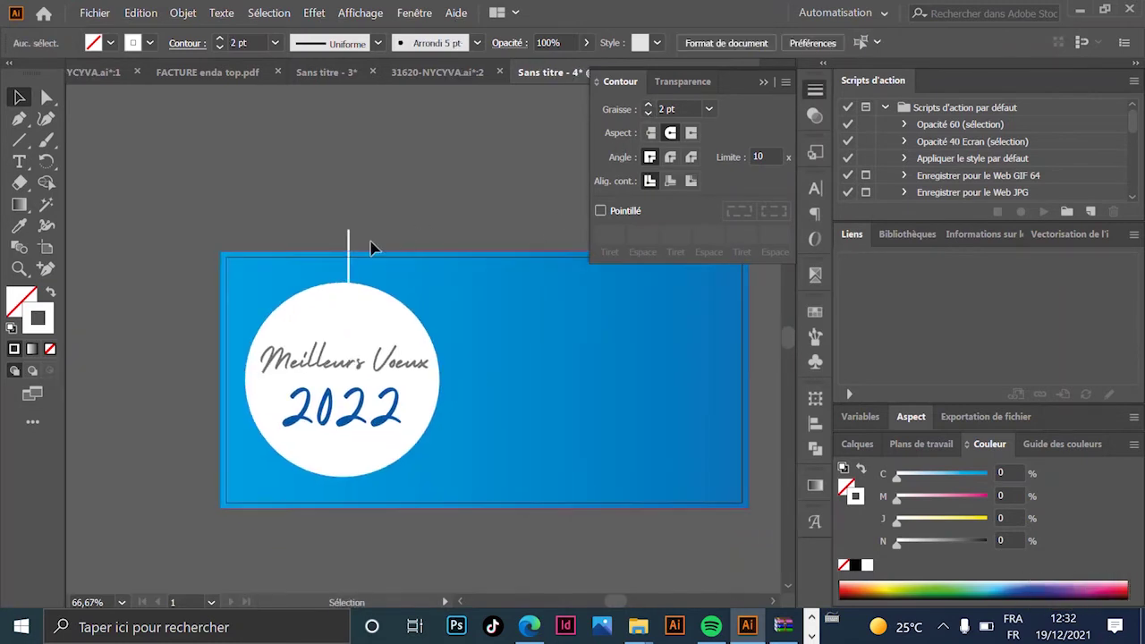
# Make the white line's stroke dashed with 15 pt dashes.
pyautogui.click(348, 255)
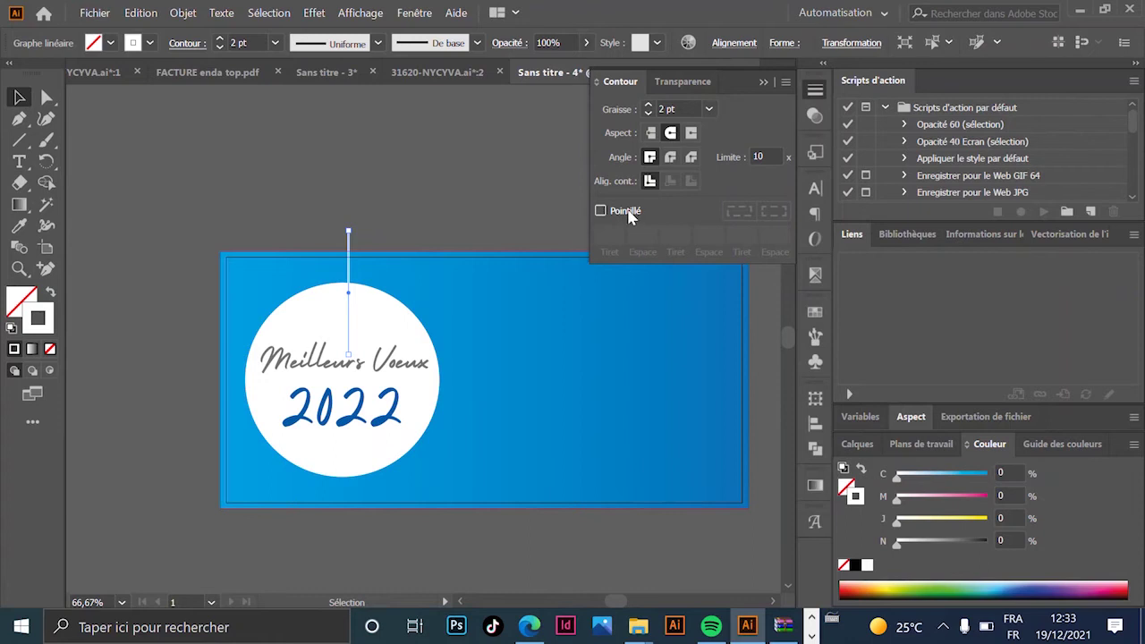
pyautogui.click(602, 211)
pyautogui.click(442, 190)
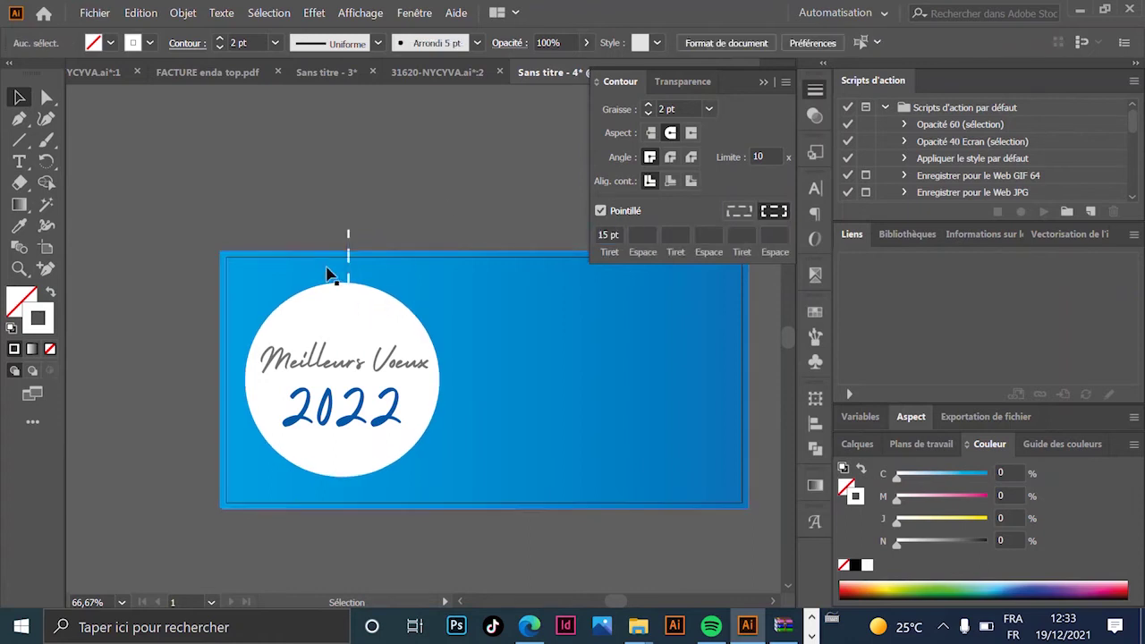
# Shift the dashed line sideways so it lines up with the vertical centre axis of the white circle.
pyautogui.scroll(1, 349, 247)
pyautogui.click(351, 231)
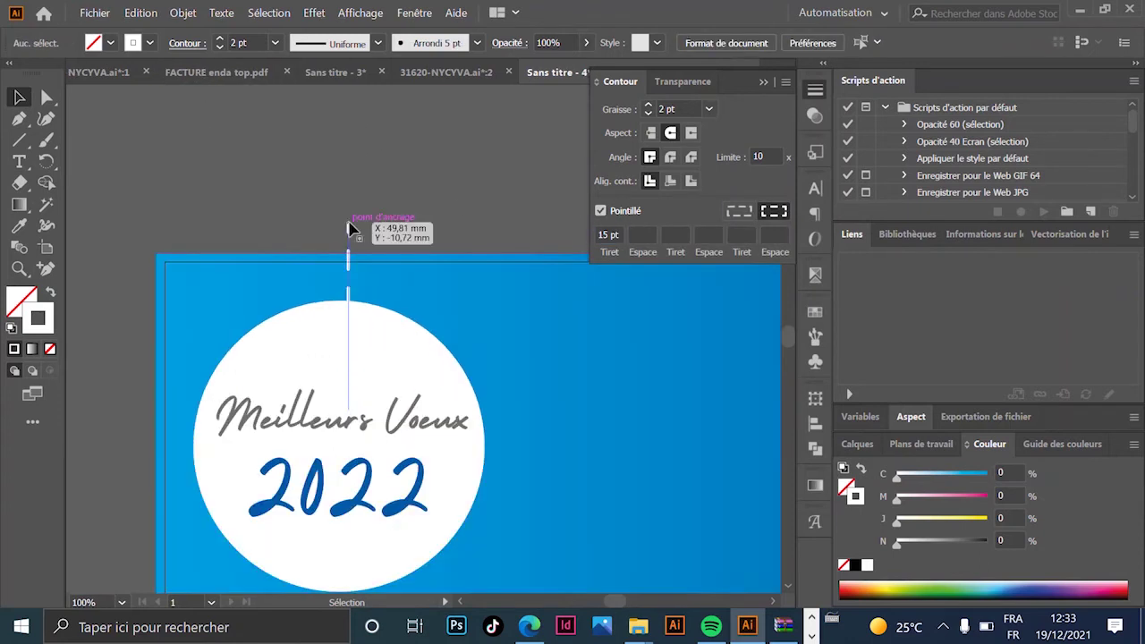
pyautogui.moveTo(351, 230); pyautogui.dragTo(341, 266)
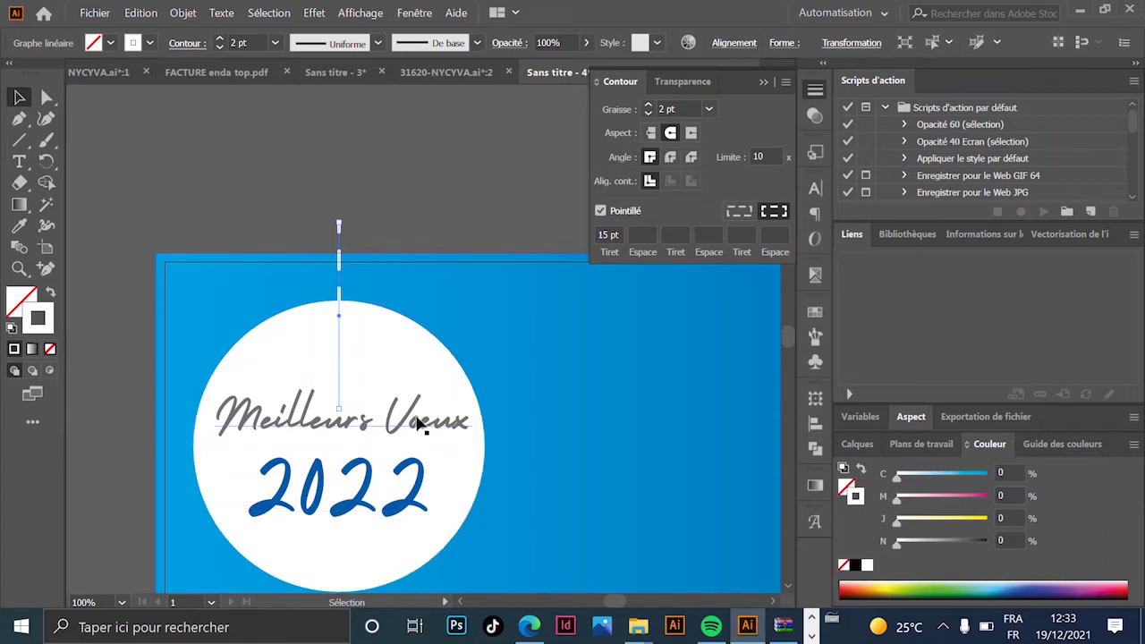
# In outline view, make a copy of the dashed vertical line rotated 10° about the centre of the circle.
pyautogui.click(401, 357)
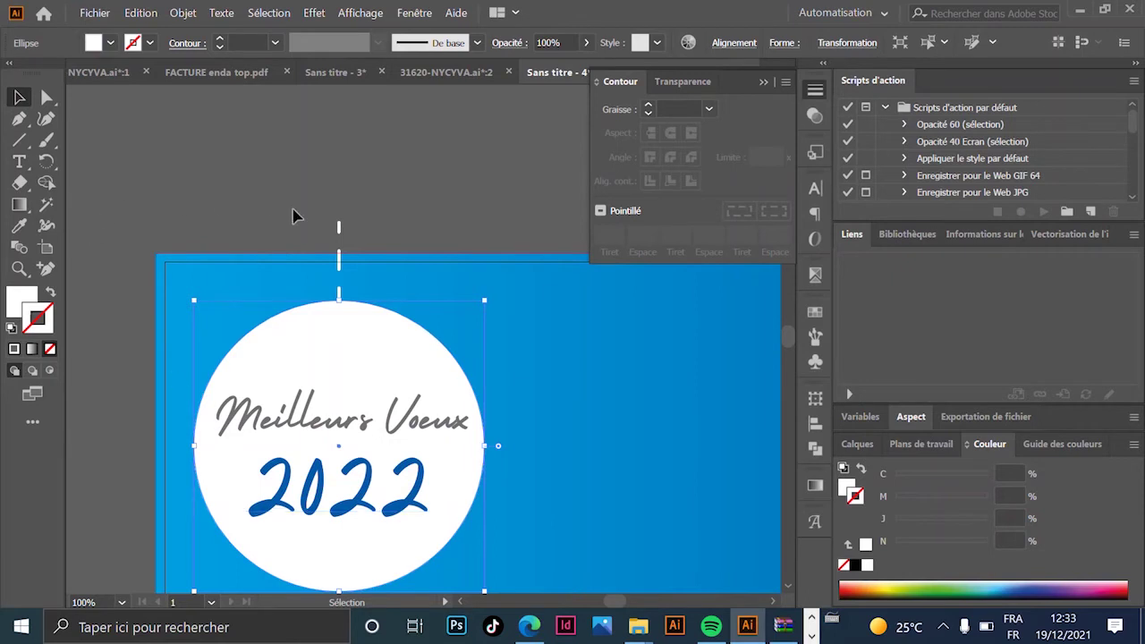
pyautogui.click(338, 234)
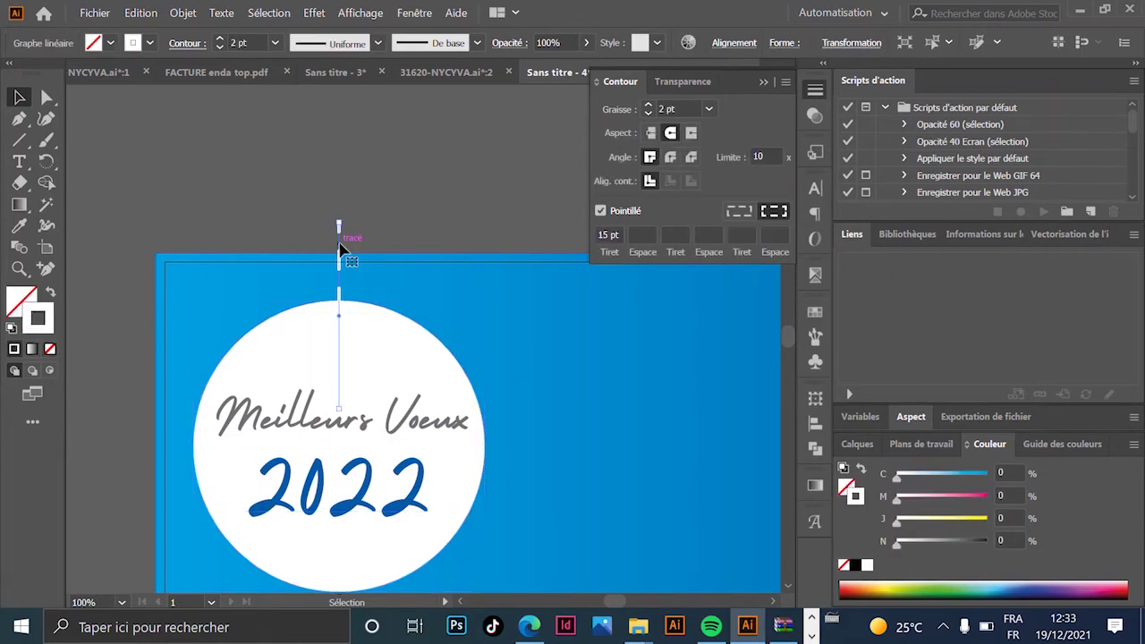
pyautogui.click(46, 161)
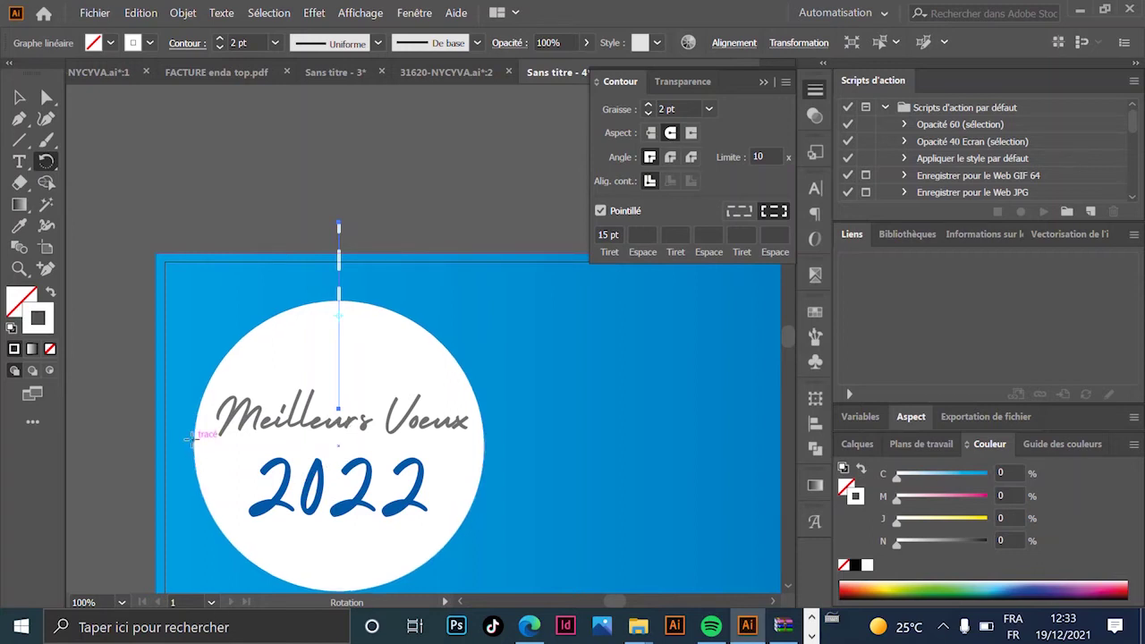
pyautogui.click(190, 438)
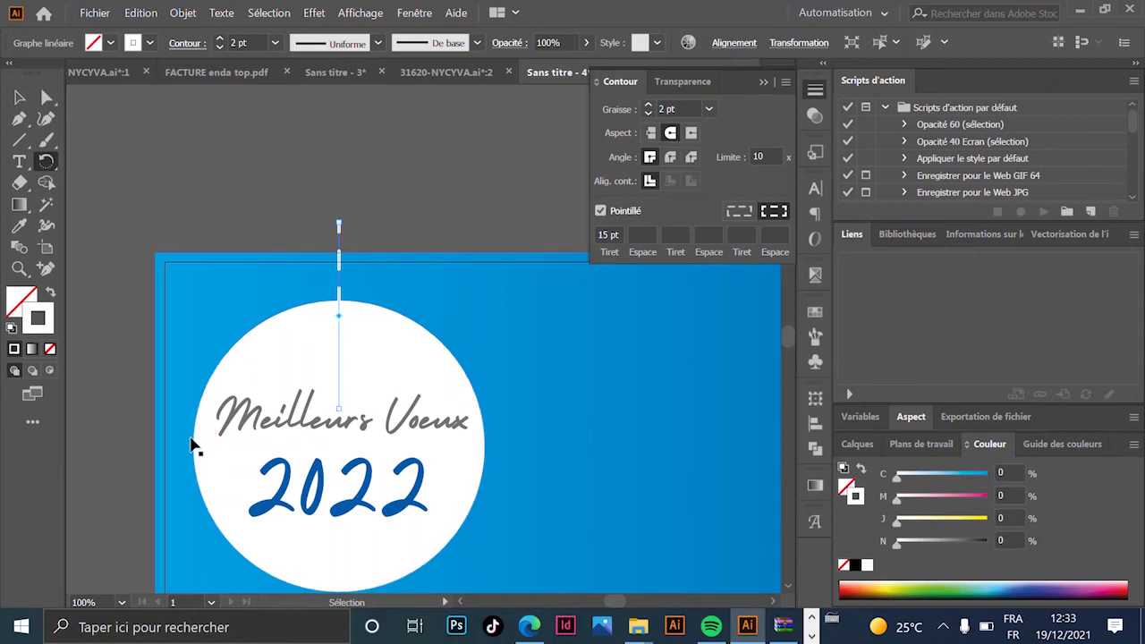
pyautogui.hotkey('ctrl', 'y')
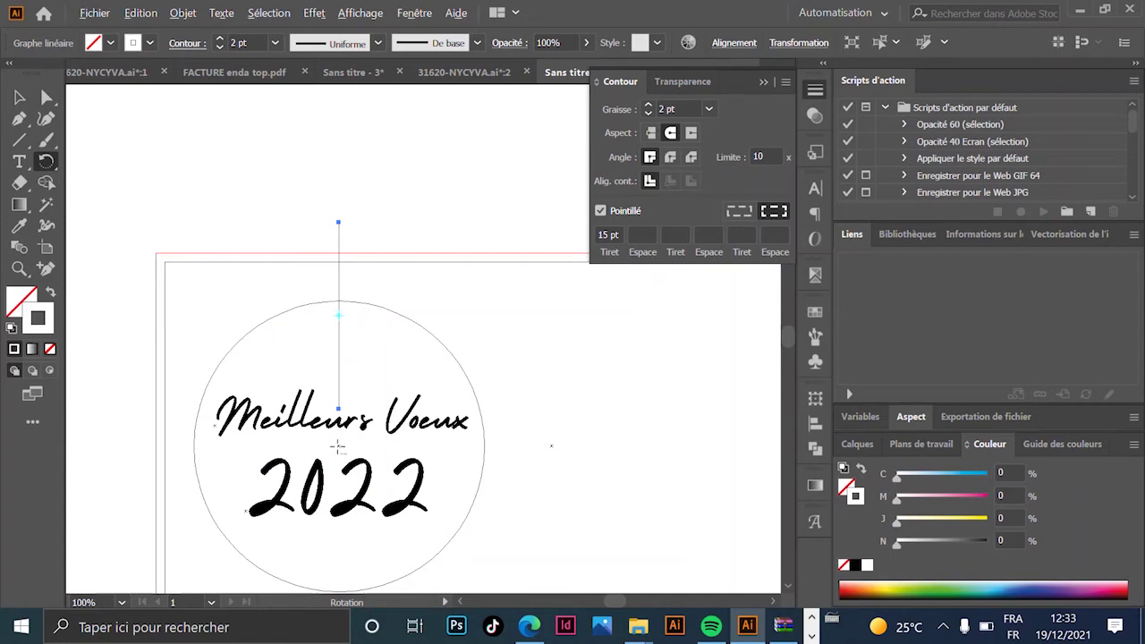
pyautogui.keyDown('alt'); pyautogui.click(339, 444); pyautogui.keyUp('alt')
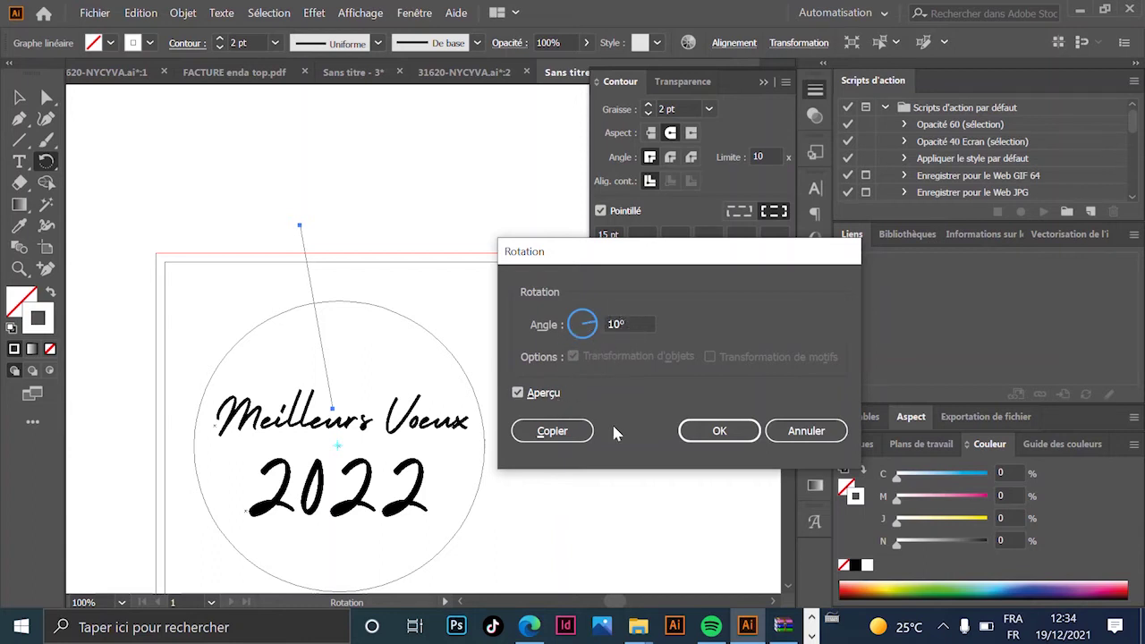
pyautogui.click(551, 431)
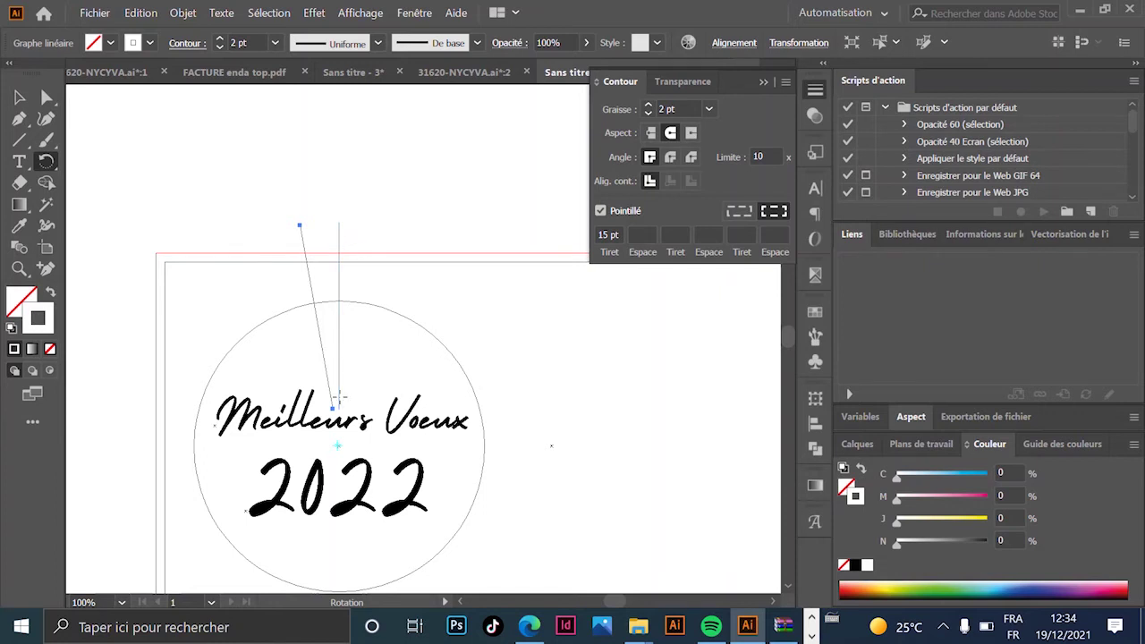
# Repeat the 10° rotated copy until the rays go all the way round the circle, and return to the full-colour preview.
pyautogui.click(21, 101)
pyautogui.press('a')
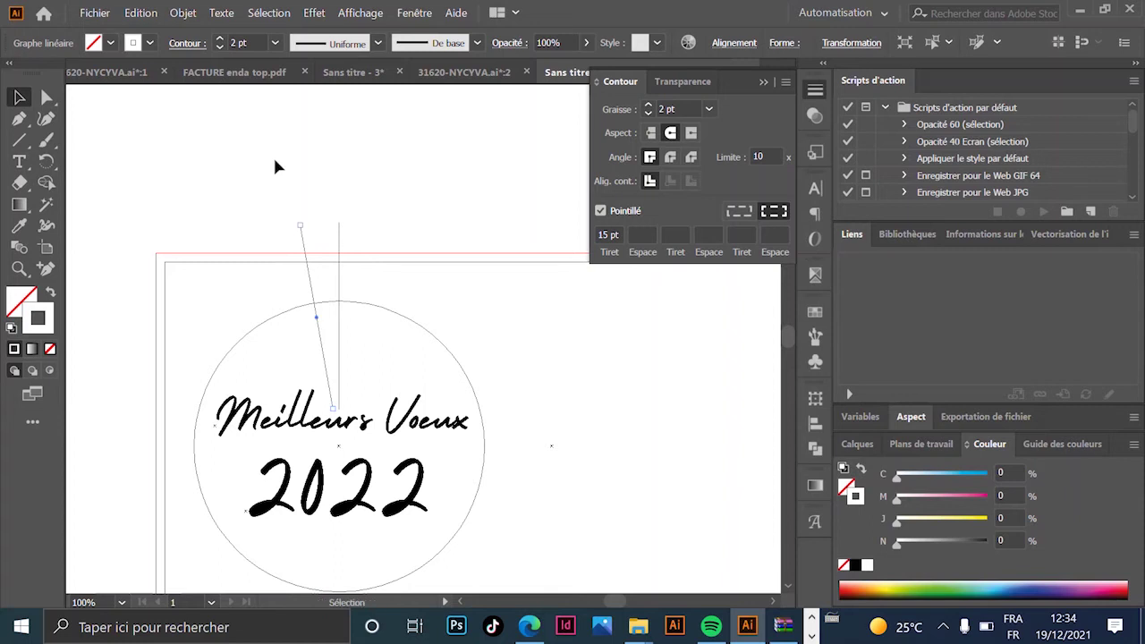
pyautogui.hotkey('ctrl', 'd')
pyautogui.hotkey('ctrl', 'd')
pyautogui.hotkey('ctrl', 'd')
pyautogui.hotkey('ctrl', 'd')
pyautogui.hotkey('ctrl', 'd')
pyautogui.hotkey('ctrl', 'd')
pyautogui.hotkey('ctrl', 'd')
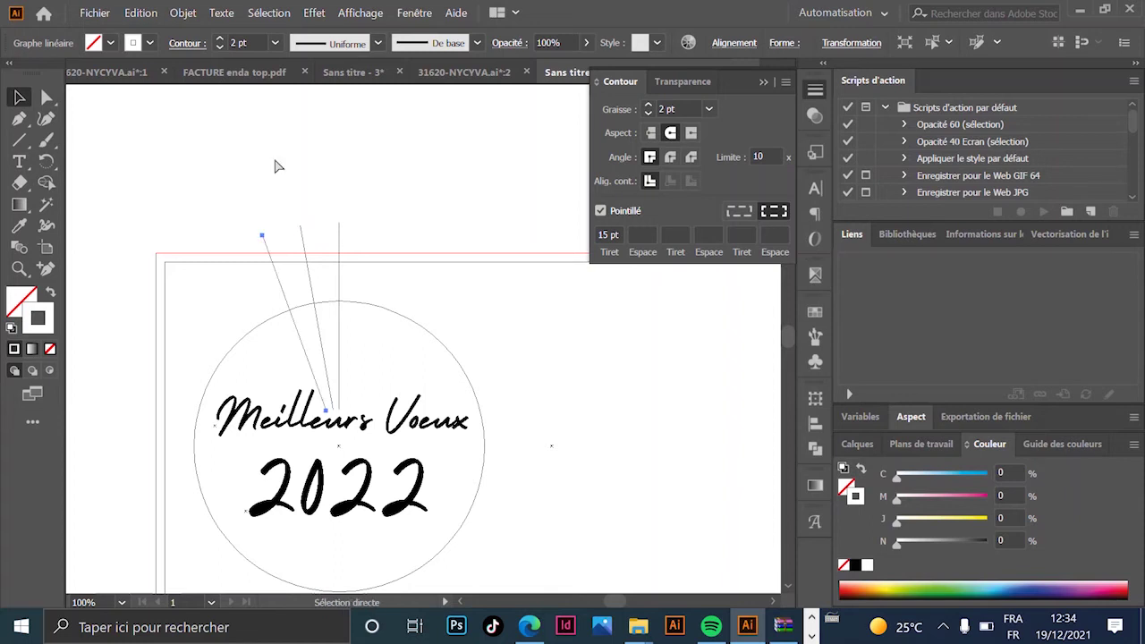
pyautogui.hotkey('ctrl', 'd')
pyautogui.hotkey('ctrl', 'd')
pyautogui.hotkey('ctrl', 'd')
pyautogui.hotkey('ctrl', 'd')
pyautogui.hotkey('ctrl', 'd')
pyautogui.hotkey('ctrl', 'd')
pyautogui.hotkey('ctrl', 'd')
pyautogui.hotkey('ctrl', 'd')
pyautogui.hotkey('ctrl', 'd')
pyautogui.hotkey('ctrl', 'd')
pyautogui.hotkey('ctrl', 'd')
pyautogui.hotkey('ctrl', 'd')
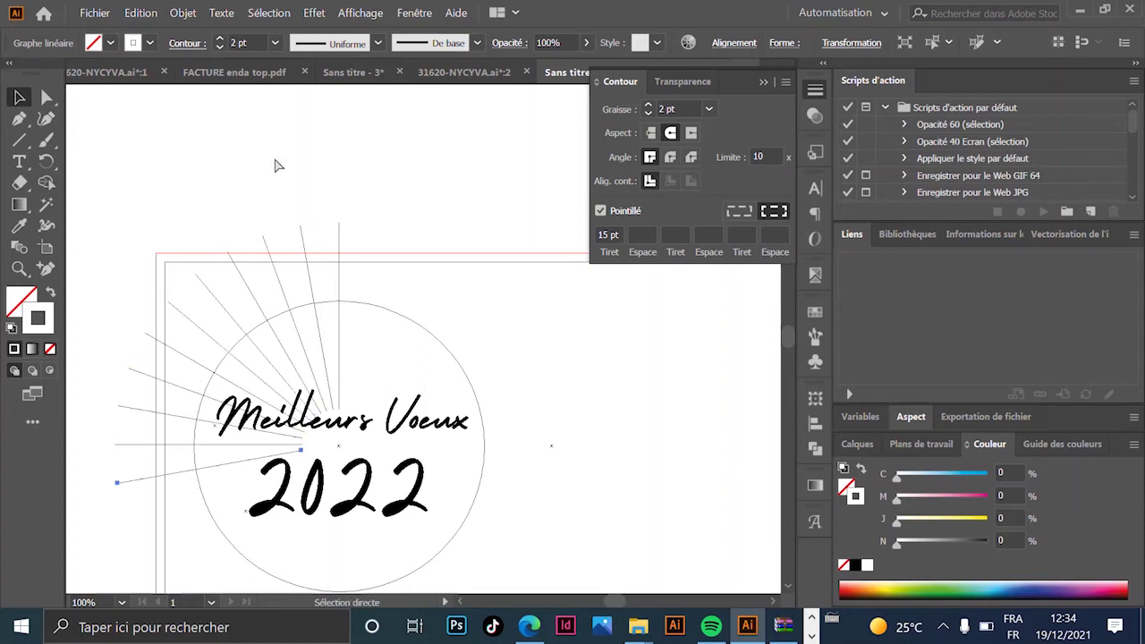
pyautogui.hotkey('ctrl', 'd')
pyautogui.hotkey('ctrl', 'd')
pyautogui.hotkey('ctrl', 'd')
pyautogui.hotkey('ctrl', 'd')
pyautogui.hotkey('ctrl', 'd')
pyautogui.hotkey('ctrl', 'd')
pyautogui.hotkey('ctrl', 'd')
pyautogui.hotkey('ctrl', 'd')
pyautogui.hotkey('ctrl', 'd')
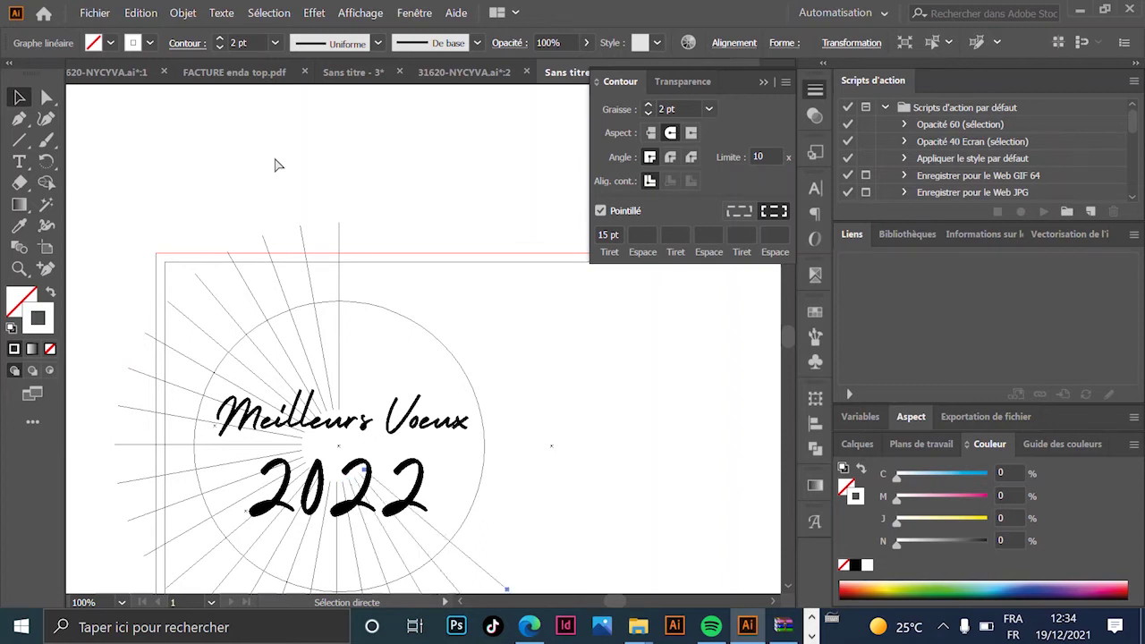
pyautogui.hotkey('ctrl', 'd')
pyautogui.hotkey('ctrl', 'd')
pyautogui.hotkey('ctrl', 'd')
pyautogui.hotkey('ctrl', 'd')
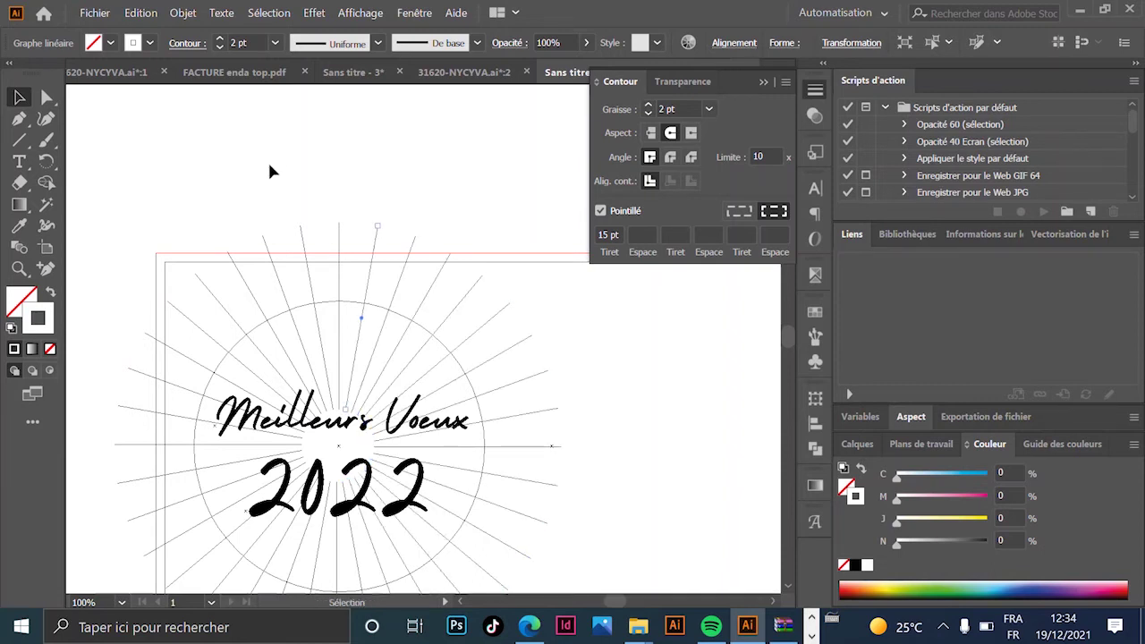
pyautogui.press('a')
pyautogui.hotkey('ctrl', 'y')
pyautogui.press('v')
pyautogui.hotkey('ctrl', '-')
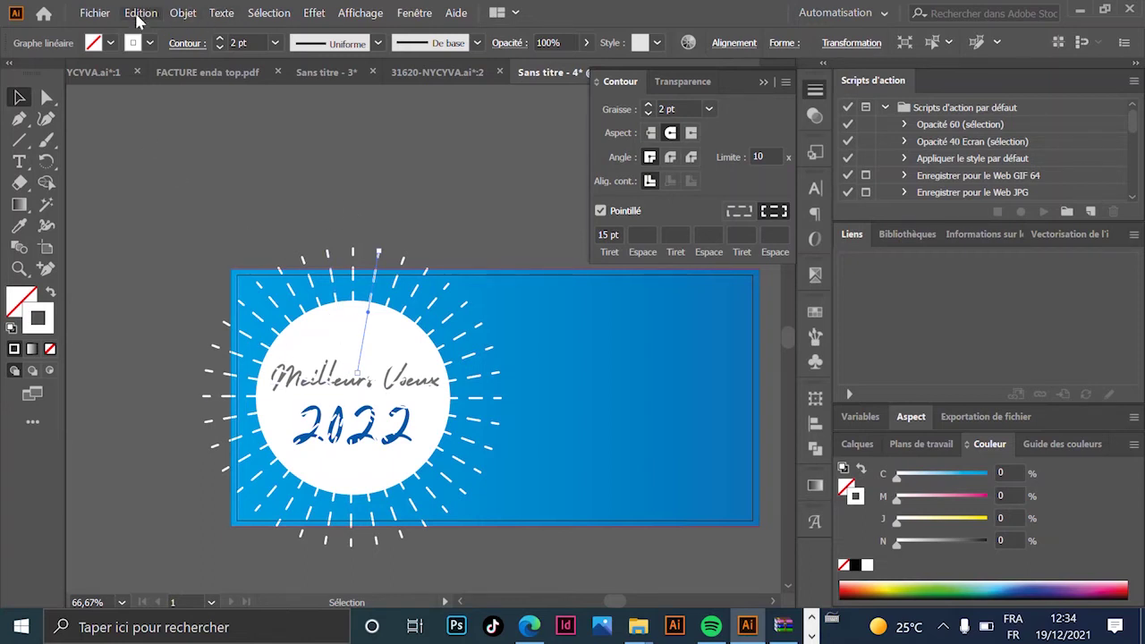
# Select all rays sharing the same fill and stroke, and group them.
pyautogui.click(181, 14)
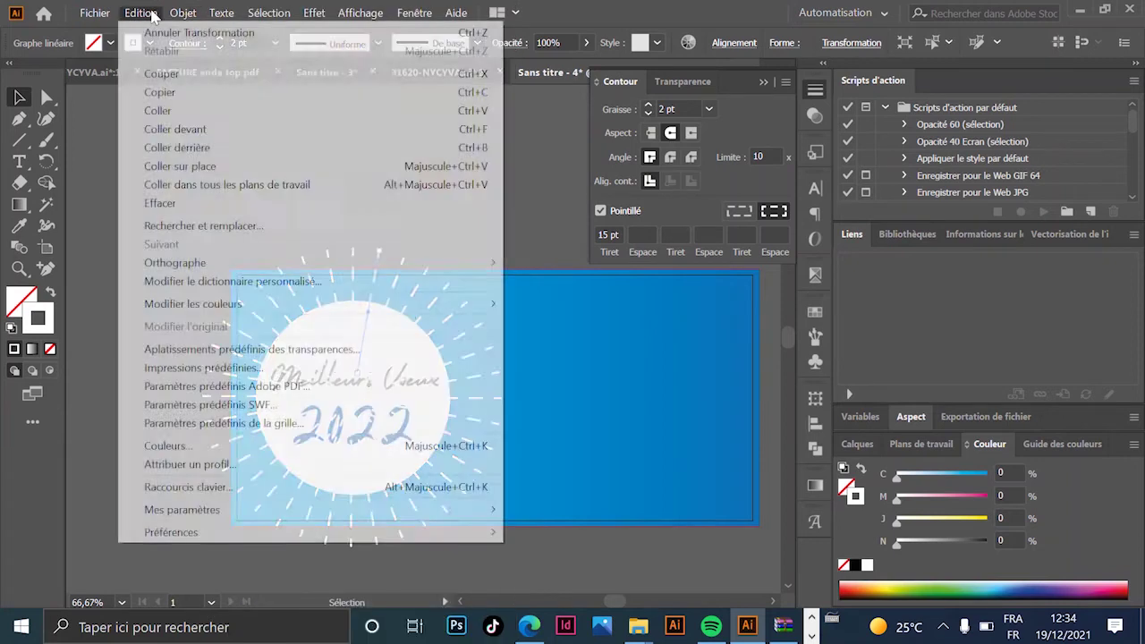
pyautogui.click(141, 13)
pyautogui.click(268, 12)
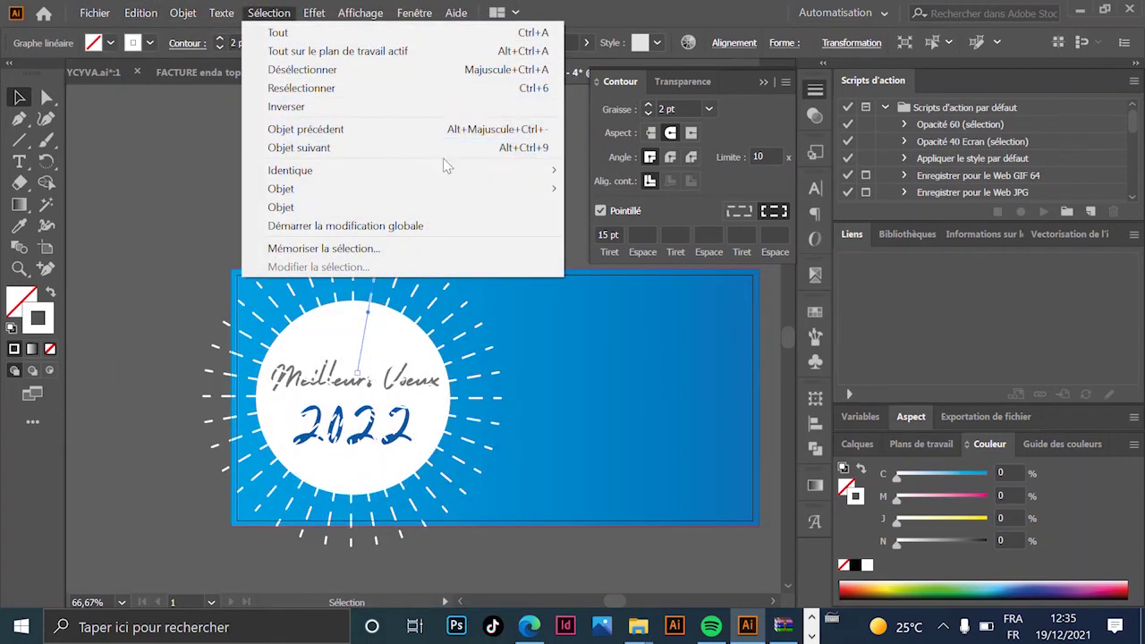
pyautogui.moveTo(465, 174)
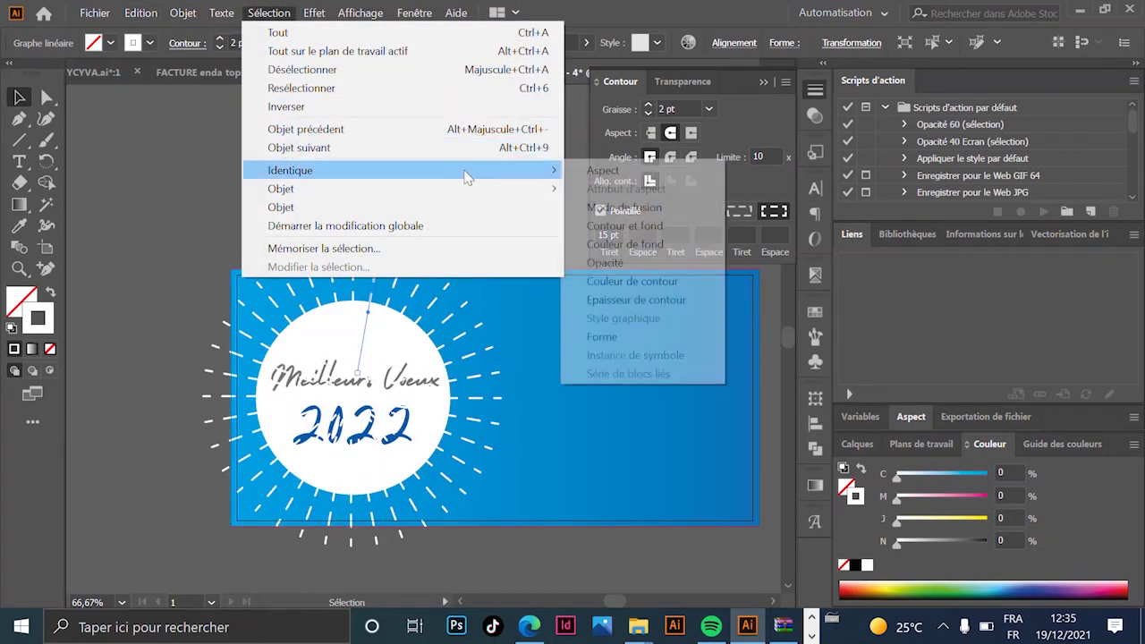
pyautogui.click(658, 231)
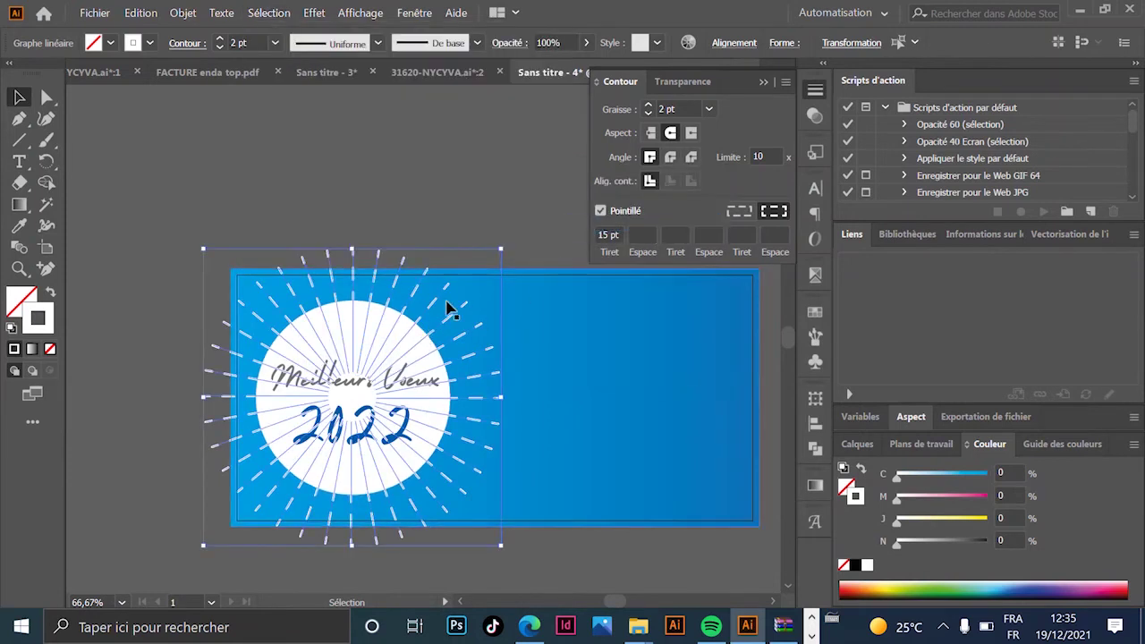
pyautogui.click(183, 12)
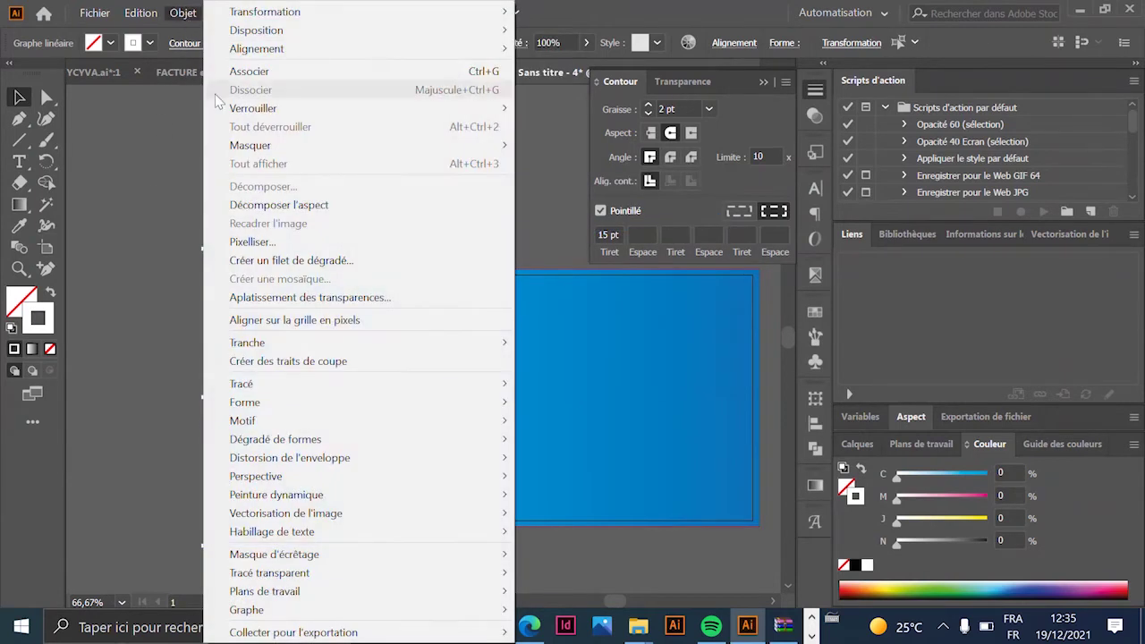
pyautogui.click(312, 73)
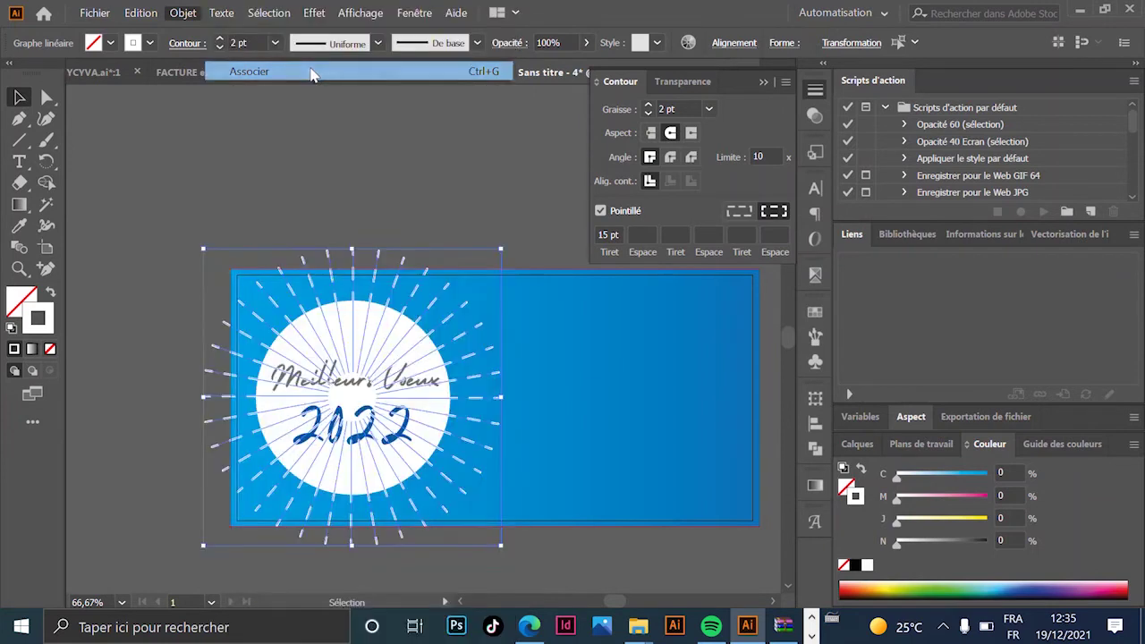
# Send the group of rays to the very back of the stacking order.
pyautogui.rightClick(399, 298)
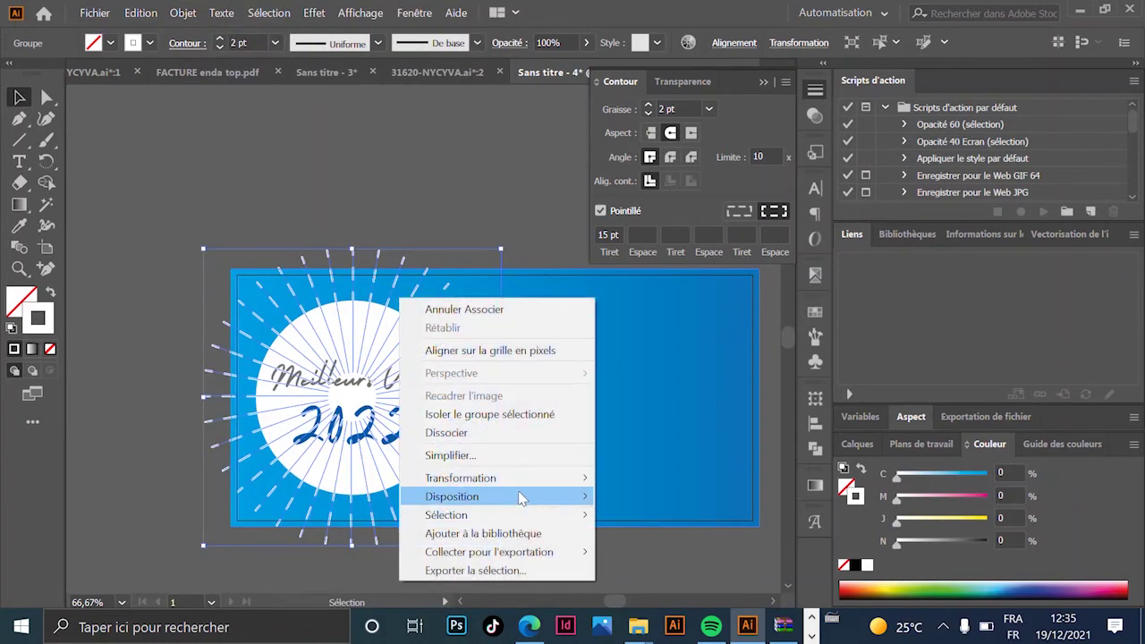
pyautogui.moveTo(523, 498)
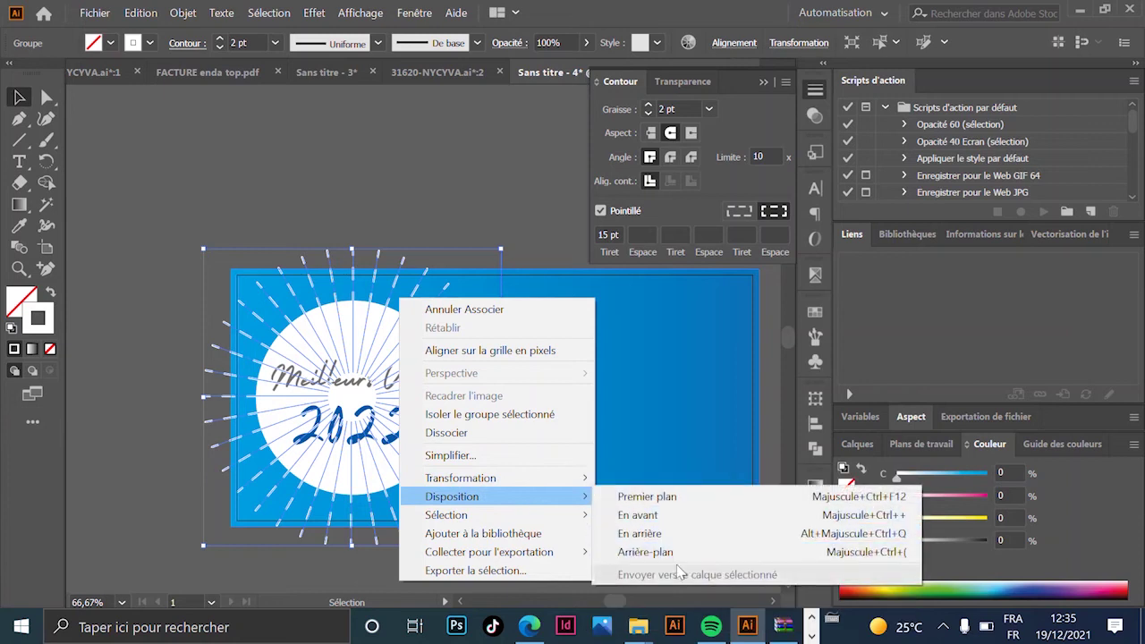
pyautogui.click(662, 552)
pyautogui.click(421, 243)
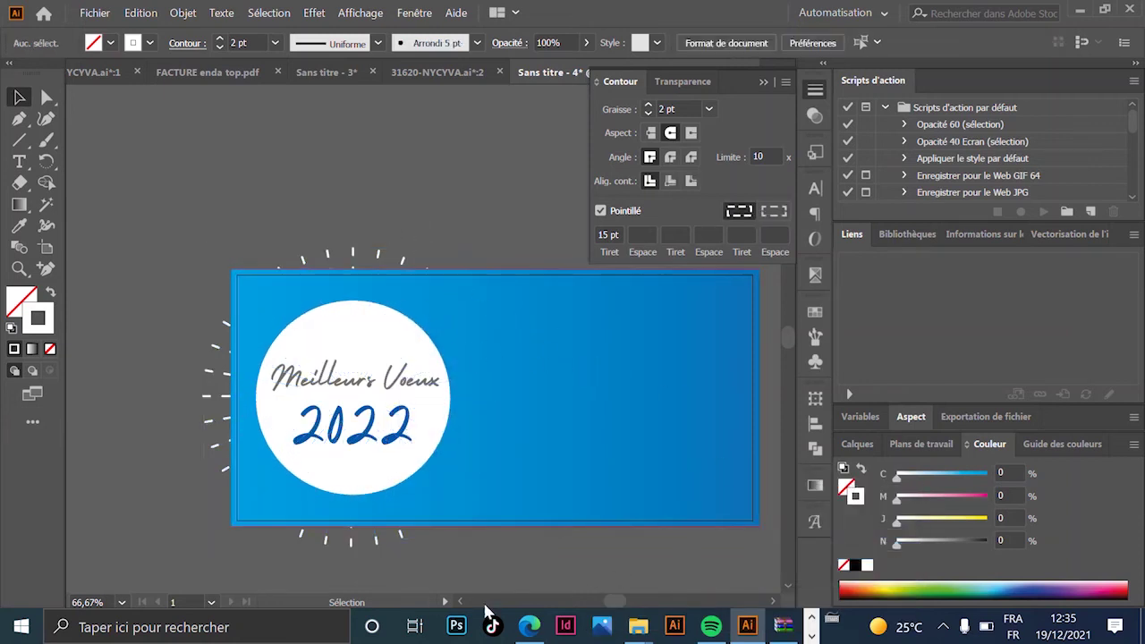
# Send the blue gradient rectangle to the very back, behind the group of rays, and clear the selection.
pyautogui.click(605, 337)
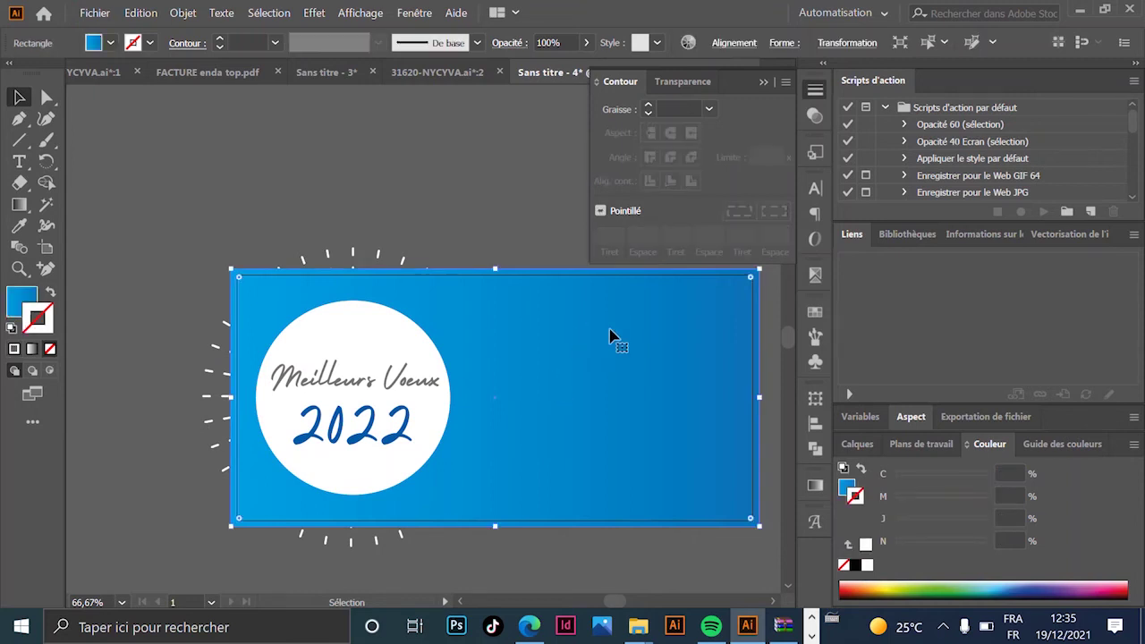
pyautogui.click(382, 260)
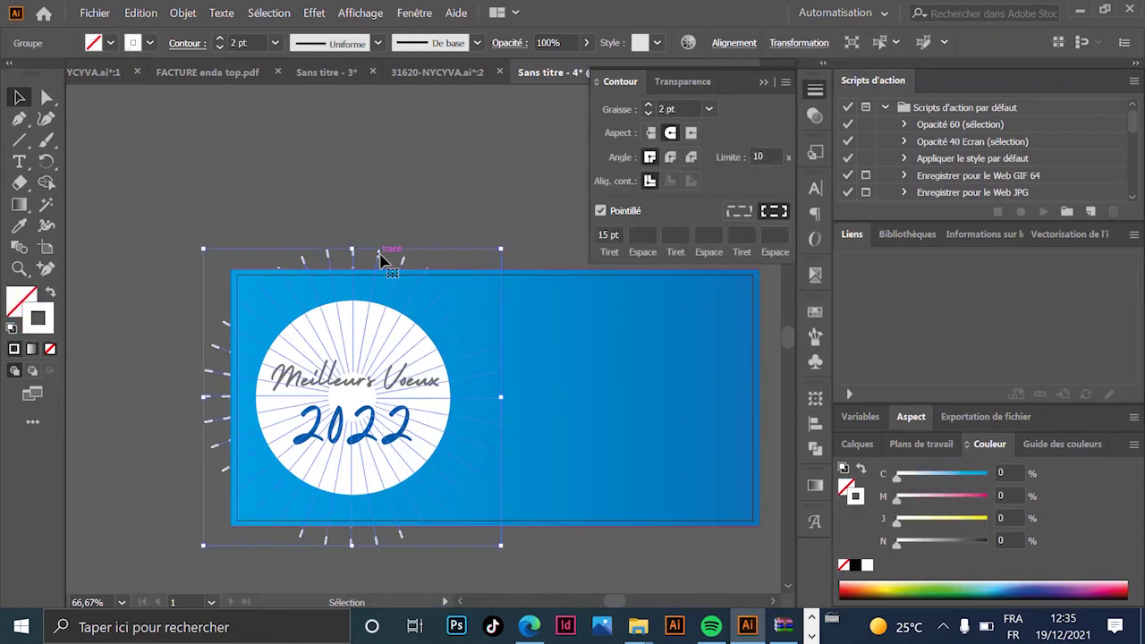
pyautogui.click(558, 295)
pyautogui.rightClick(521, 287)
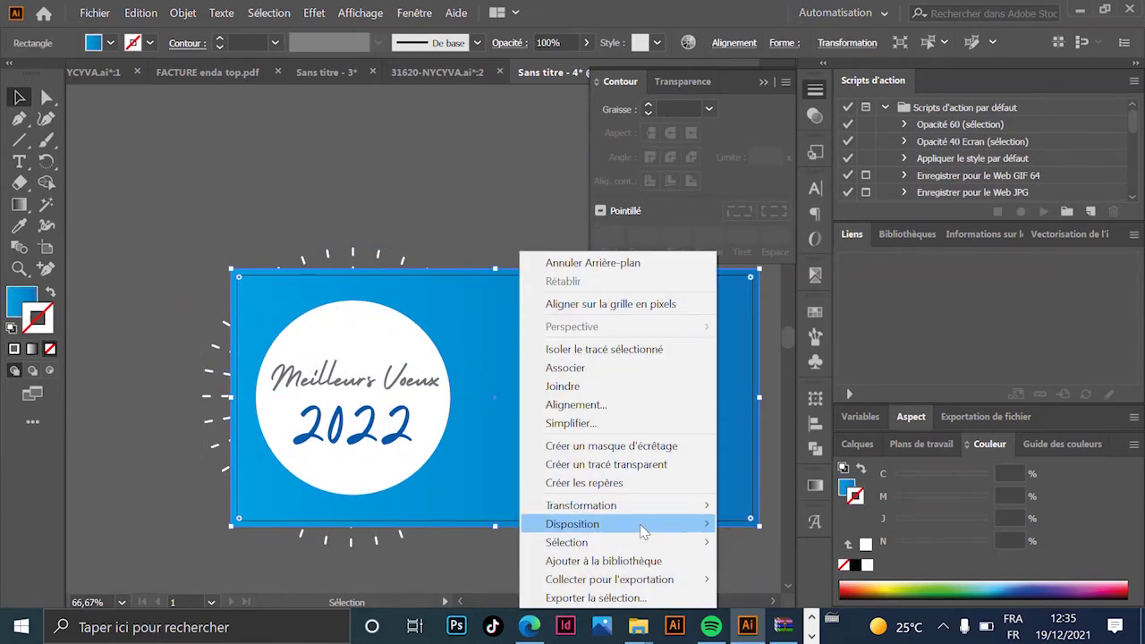
pyautogui.moveTo(642, 525)
pyautogui.click(873, 581)
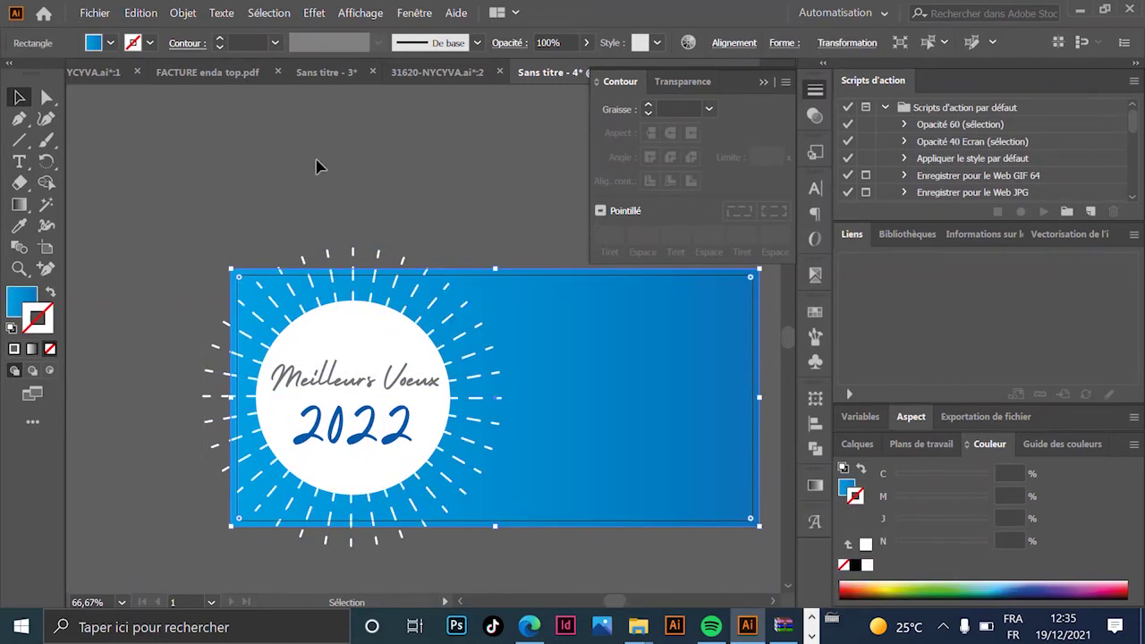
pyautogui.click(345, 157)
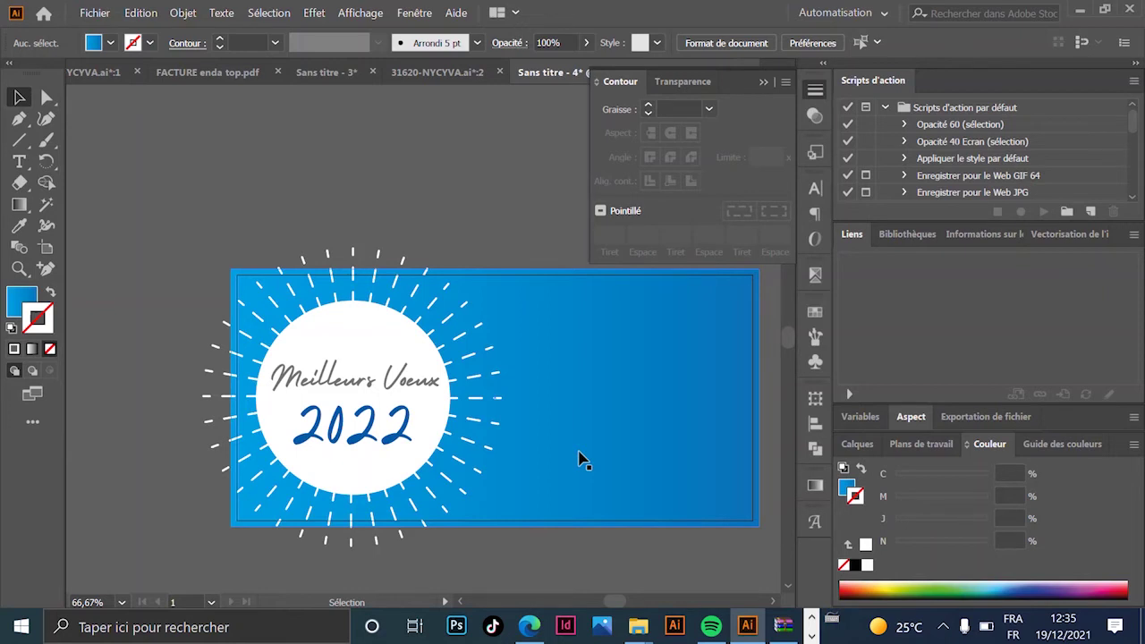
# Ungroup the dashed rays around the circle and clear the selection.
pyautogui.click(356, 272)
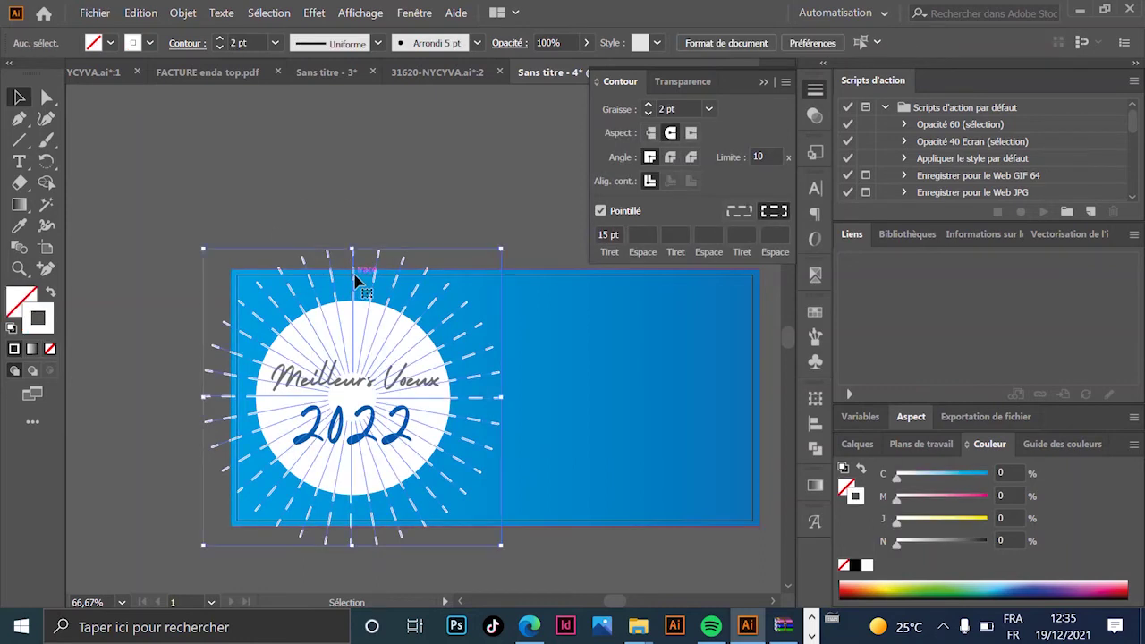
pyautogui.click(183, 12)
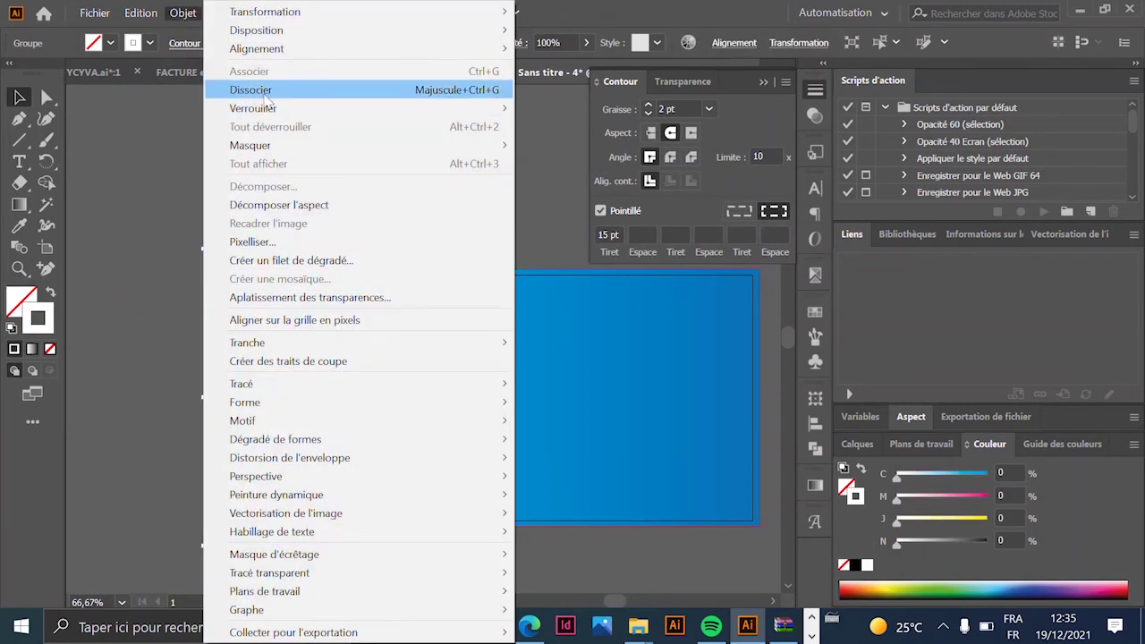
pyautogui.click(267, 91)
pyautogui.click(141, 185)
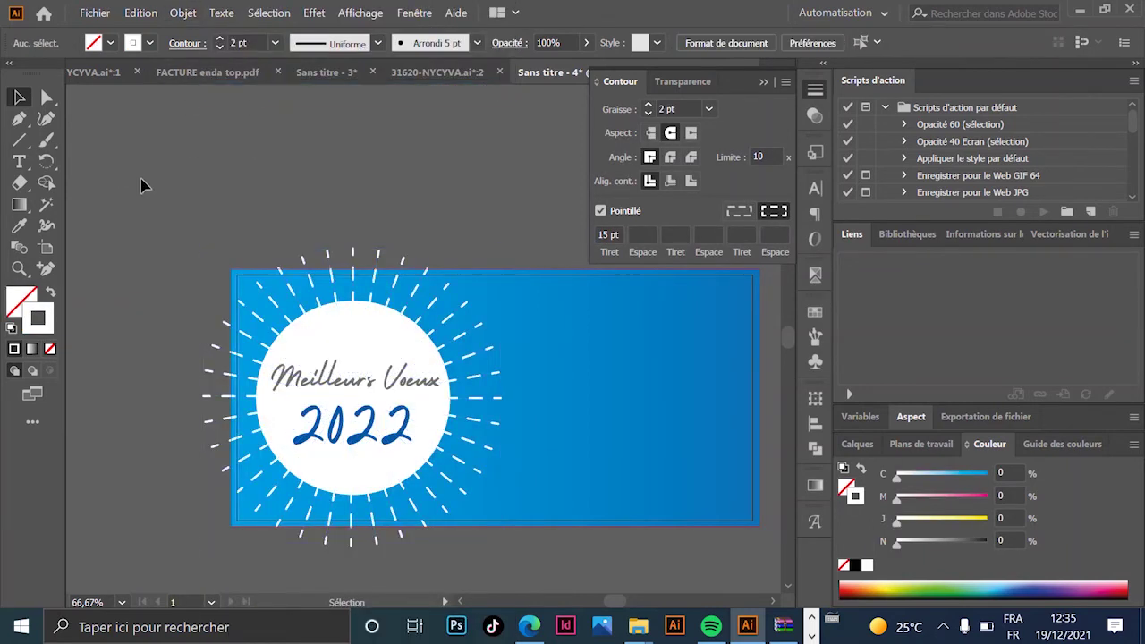
# Set the dash length of the first ray clockwise from the vertical one to 30 pt.
pyautogui.click(375, 279)
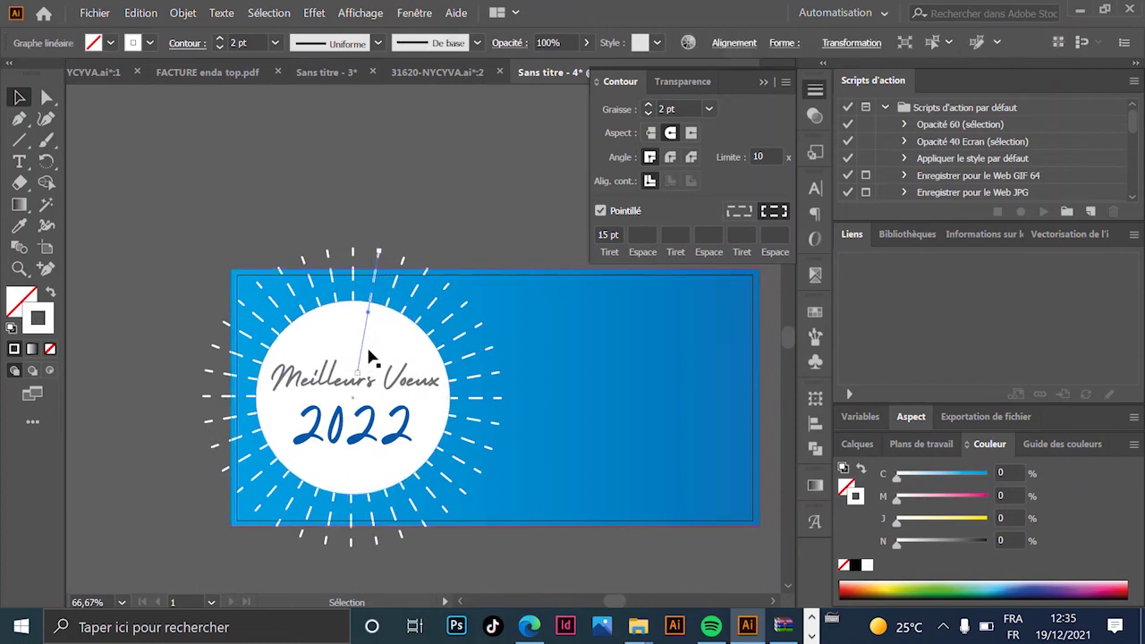
pyautogui.click(608, 234)
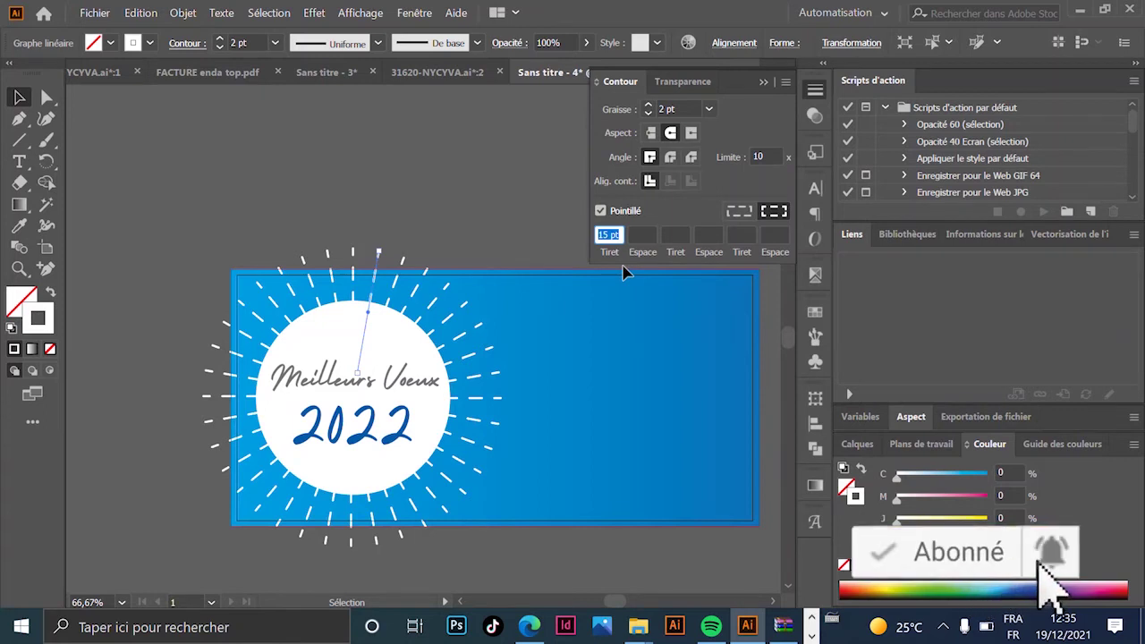
pyautogui.write('3')
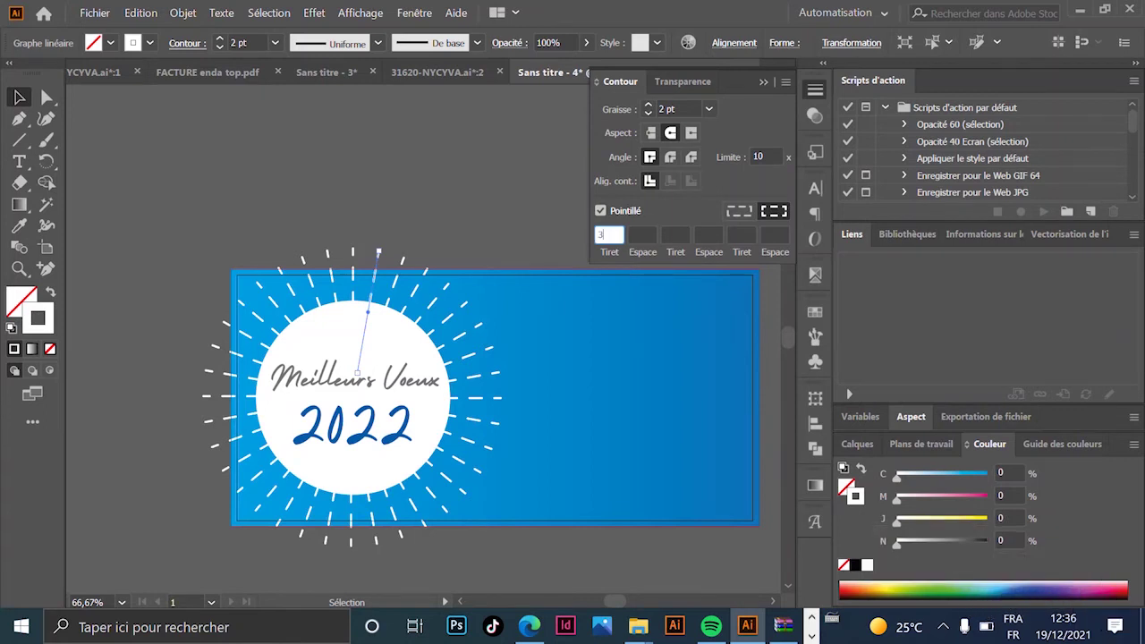
pyautogui.write('0')
pyautogui.press('Return')
pyautogui.click(493, 146)
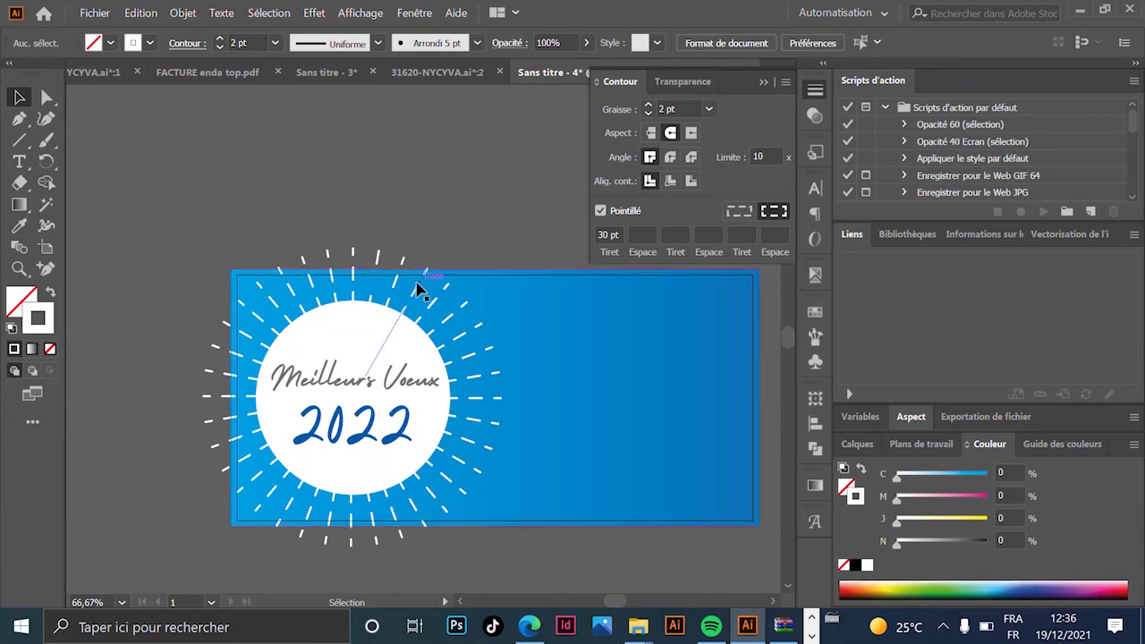
# Set the dash length of the second ray clockwise from the vertical one to 5 pt and clear the selection.
pyautogui.click(395, 305)
pyautogui.click(394, 305)
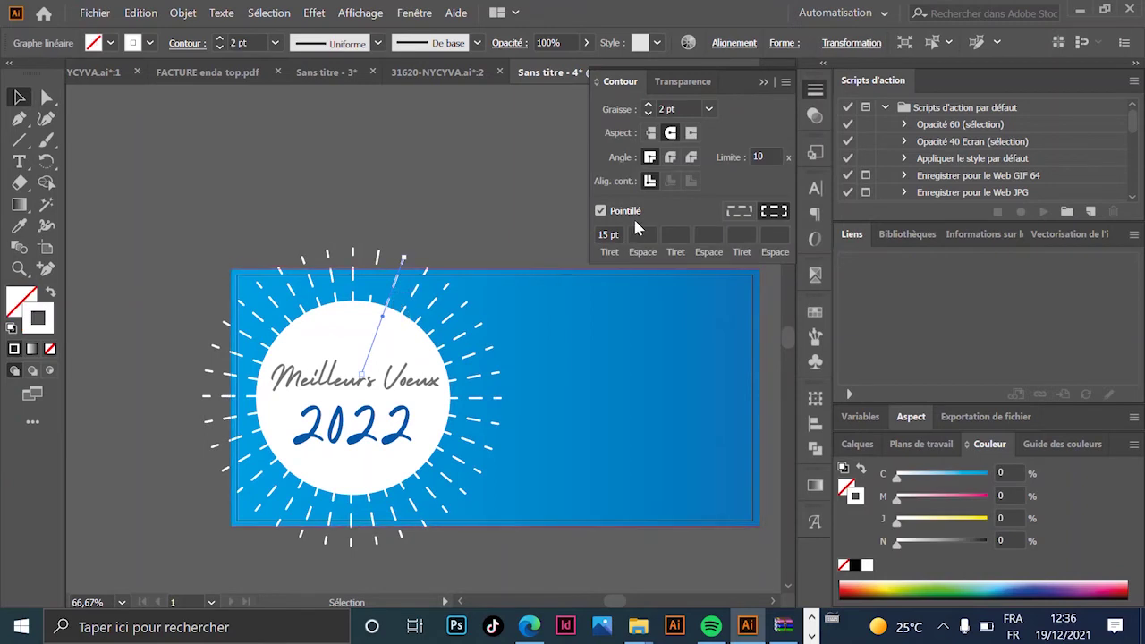
pyautogui.doubleClick(609, 234)
pyautogui.write('5')
pyautogui.press('Return')
pyautogui.click(475, 177)
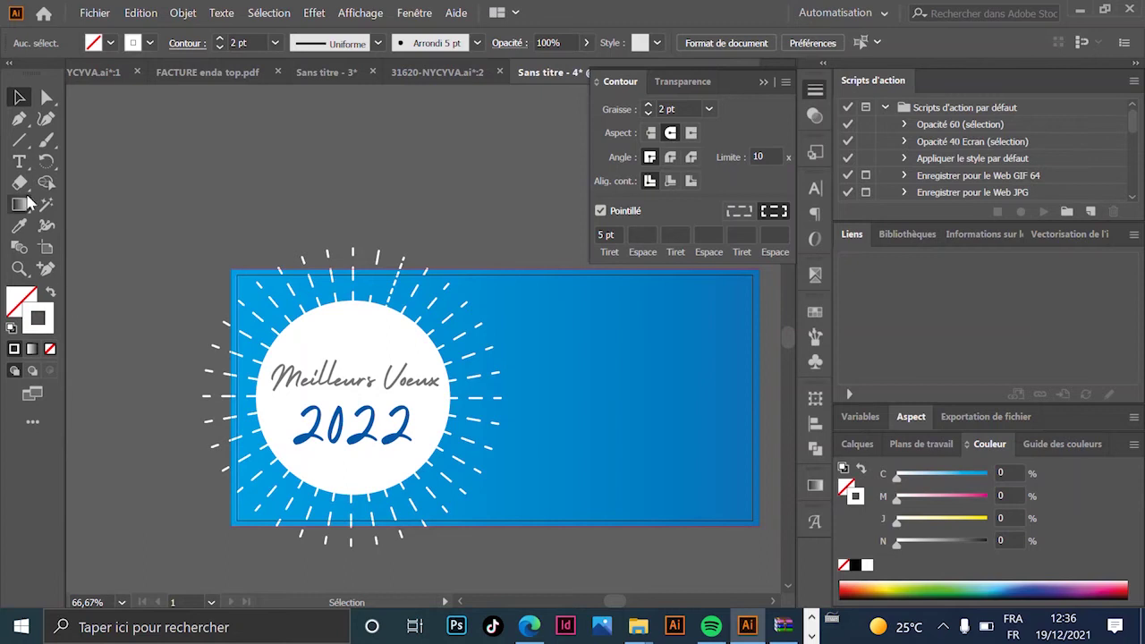
# Add the text "Baba design vous souhaite une bonne et heureuse annee" on two lines on the blue area beside the circle.
pyautogui.click(19, 162)
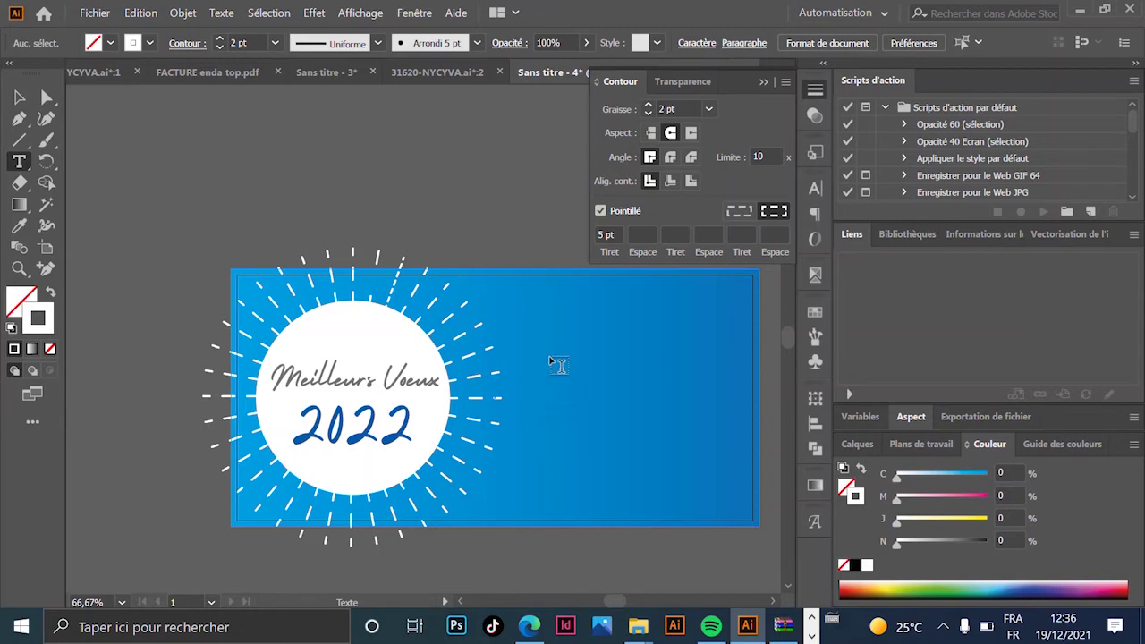
pyautogui.click(561, 399)
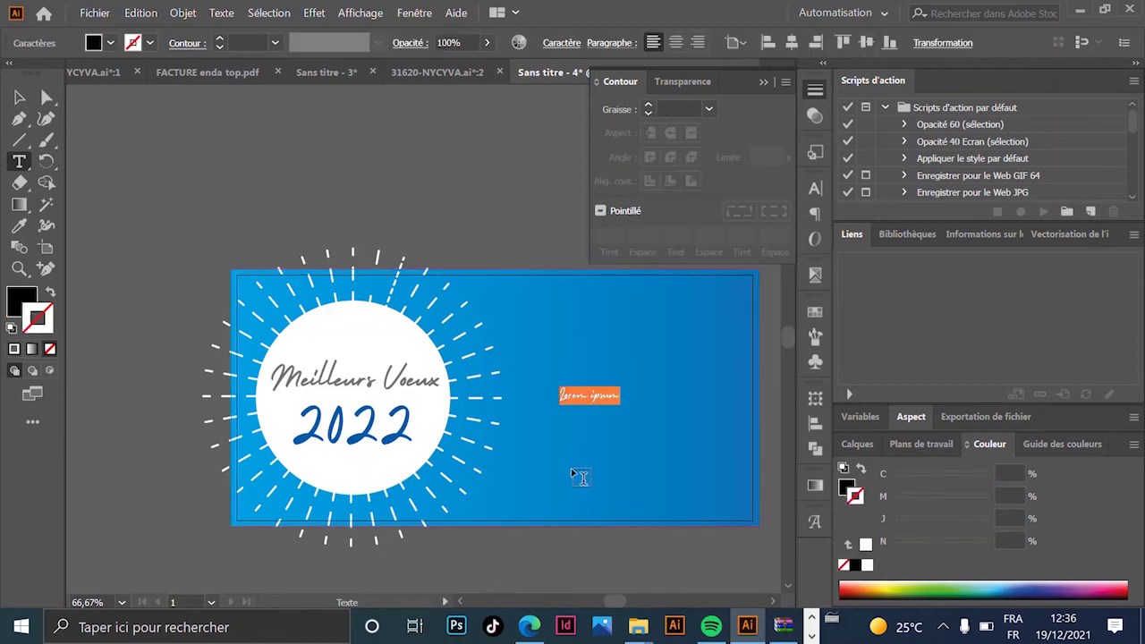
pyautogui.write('Bon')
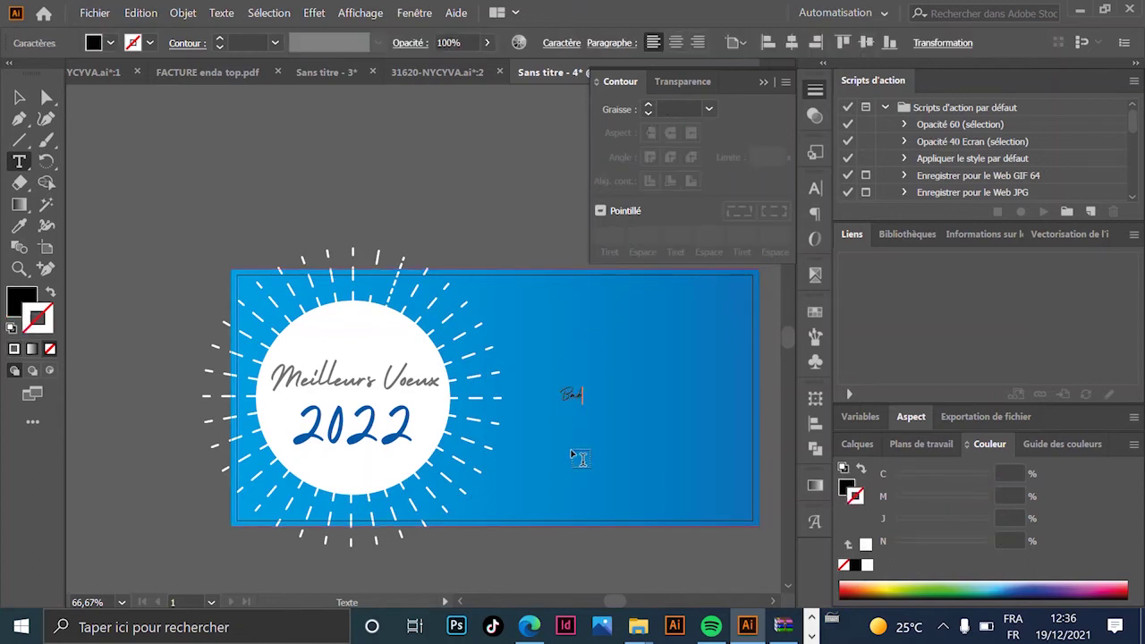
pyautogui.write('ne ann')
pyautogui.write('ée ')
pyautogui.write('vous sou')
pyautogui.write('haite')
pyautogui.press('BackSpace')
pyautogui.press('BackSpace')
pyautogui.press('BackSpace')
pyautogui.press('BackSpace')
pyautogui.press('BackSpace')
pyautogui.write('haite une bonne at heureuxannée')
pyautogui.press('Escape')
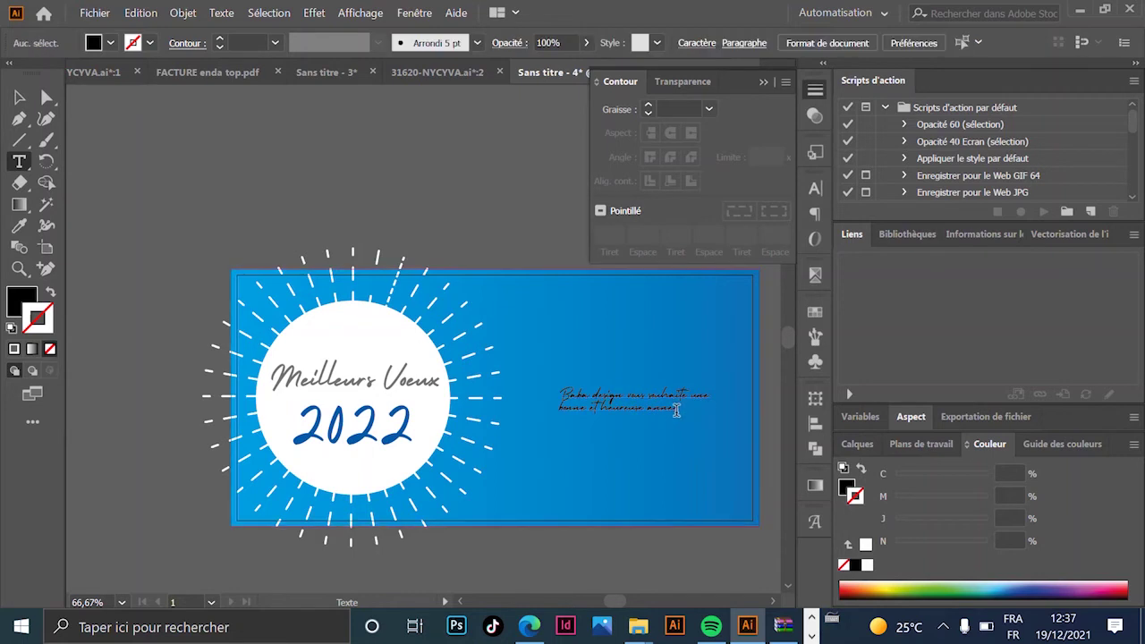
# Centre-align both lines of the greeting text.
pyautogui.moveTo(679, 409); pyautogui.dragTo(512, 355)
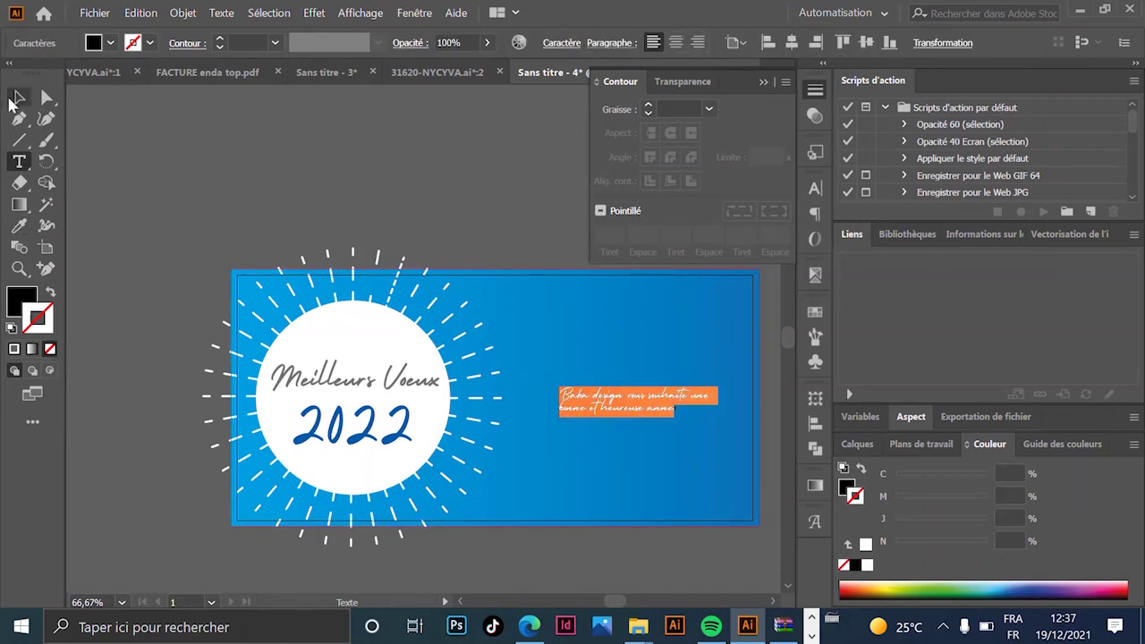
pyautogui.press('Escape')
pyautogui.click(561, 42)
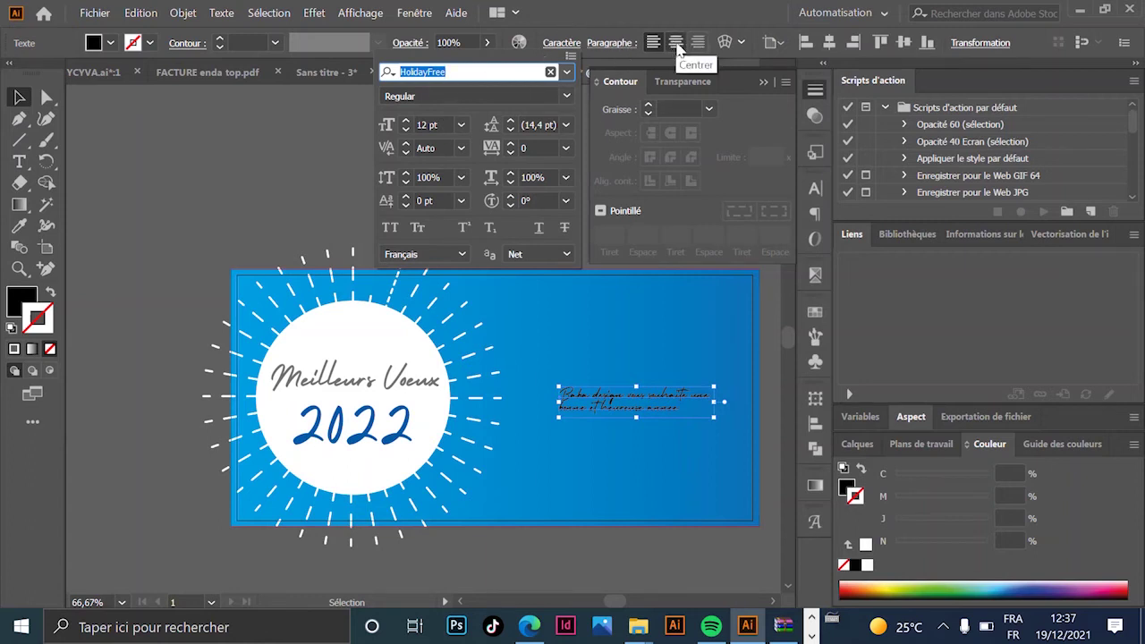
pyautogui.click(678, 45)
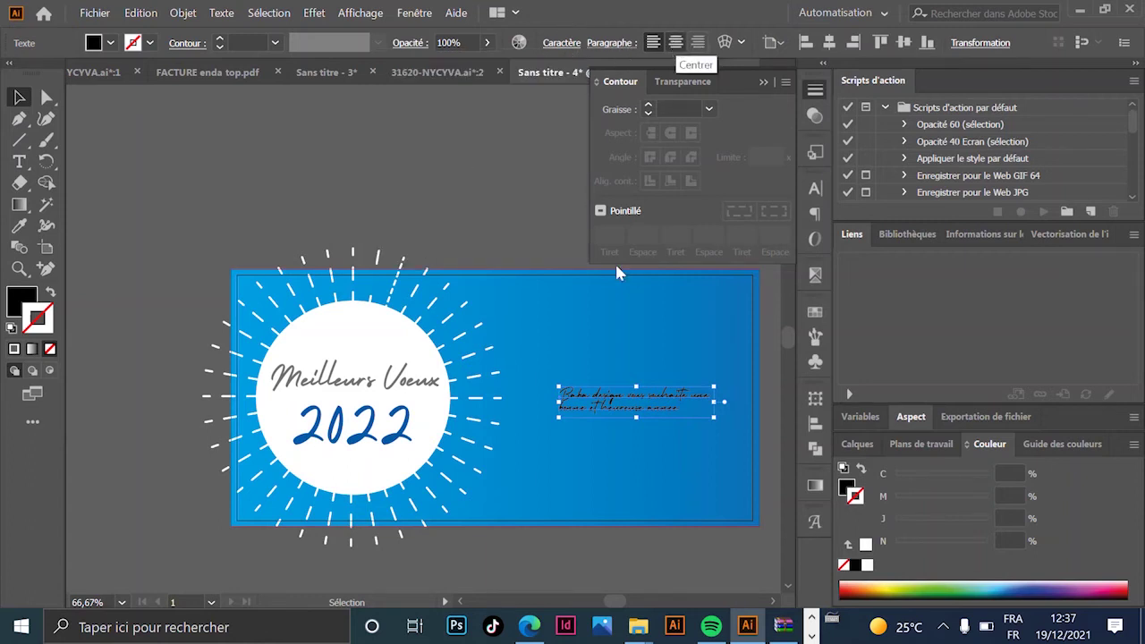
pyautogui.doubleClick(660, 402)
pyautogui.hotkey('ctrl', 'a')
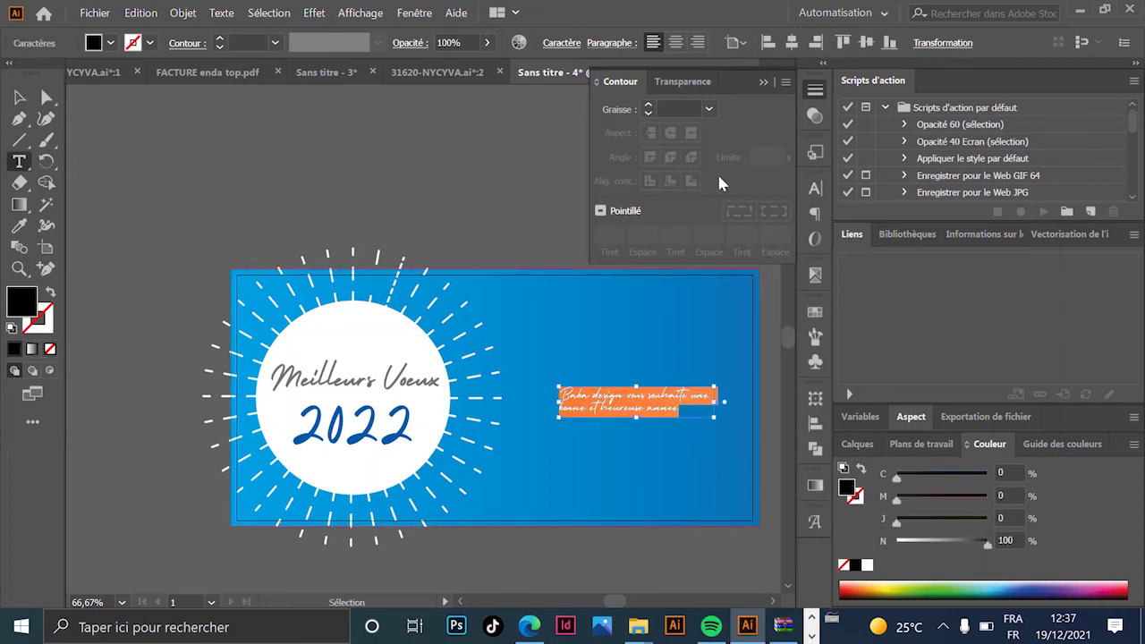
pyautogui.click(675, 43)
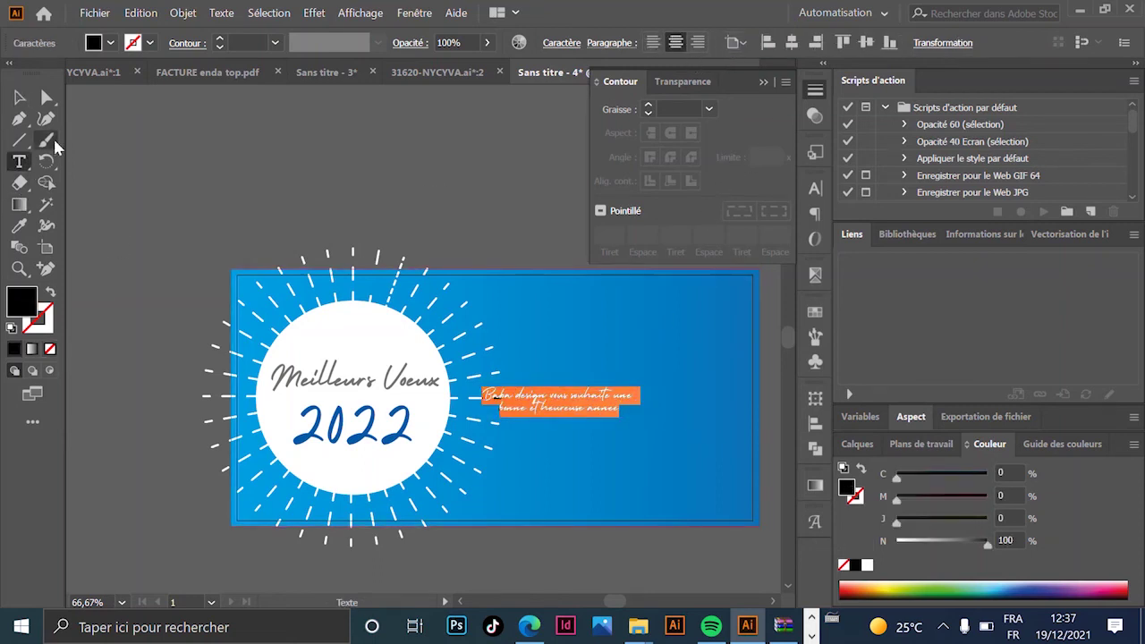
# Move the greeting text to the middle of the blue area beside the circle and clear the selection.
pyautogui.click(19, 96)
pyautogui.moveTo(577, 413); pyautogui.dragTo(631, 414)
pyautogui.click(439, 208)
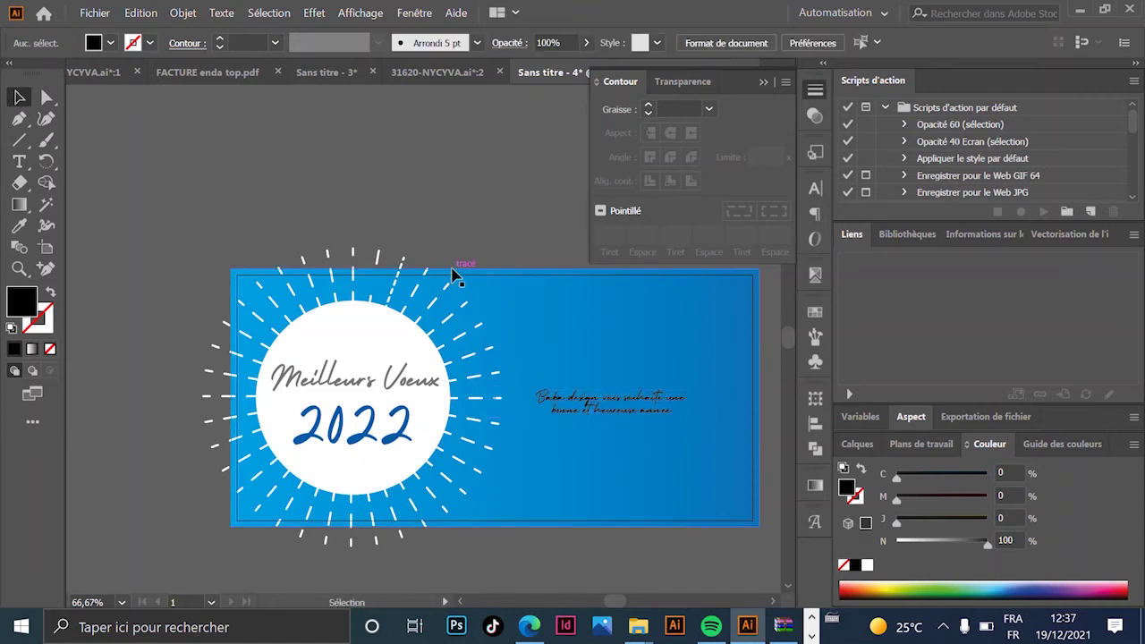
# Draw a horizontal rectangle from the circle to the card's right edge over the greeting and fill it with white.
pyautogui.click(20, 140)
pyautogui.click(89, 141)
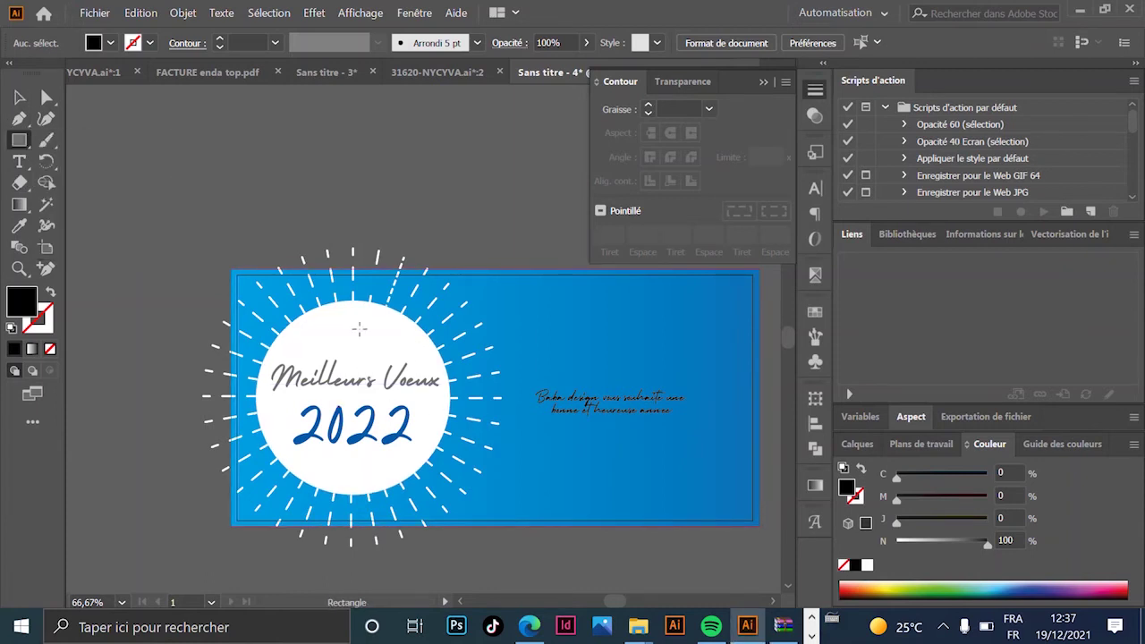
pyautogui.moveTo(417, 367); pyautogui.dragTo(759, 433)
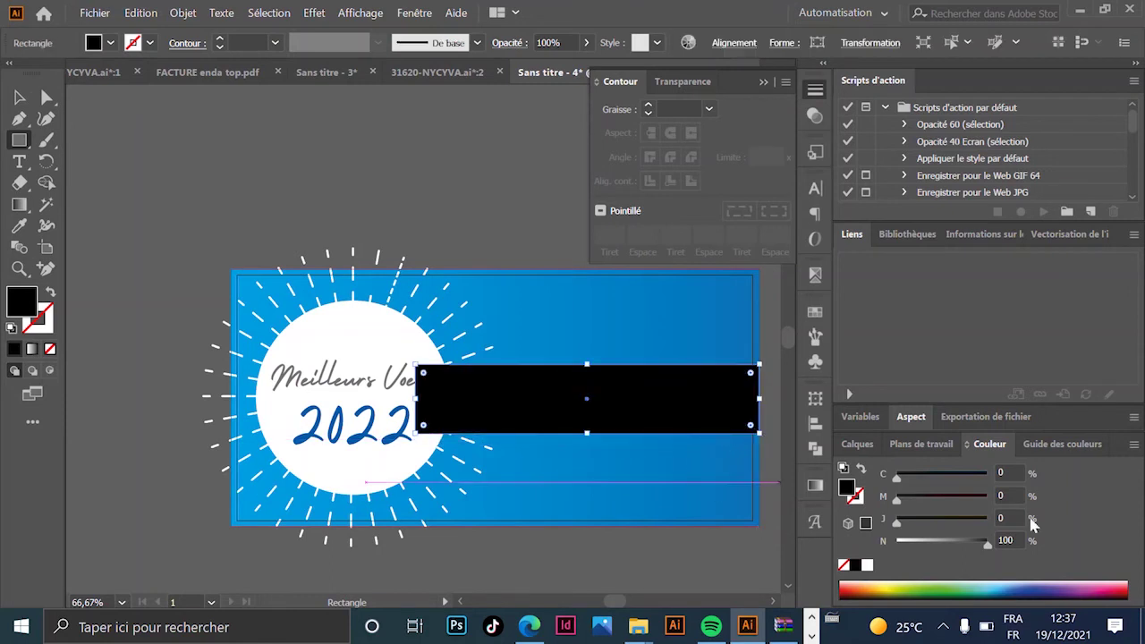
pyautogui.click(867, 566)
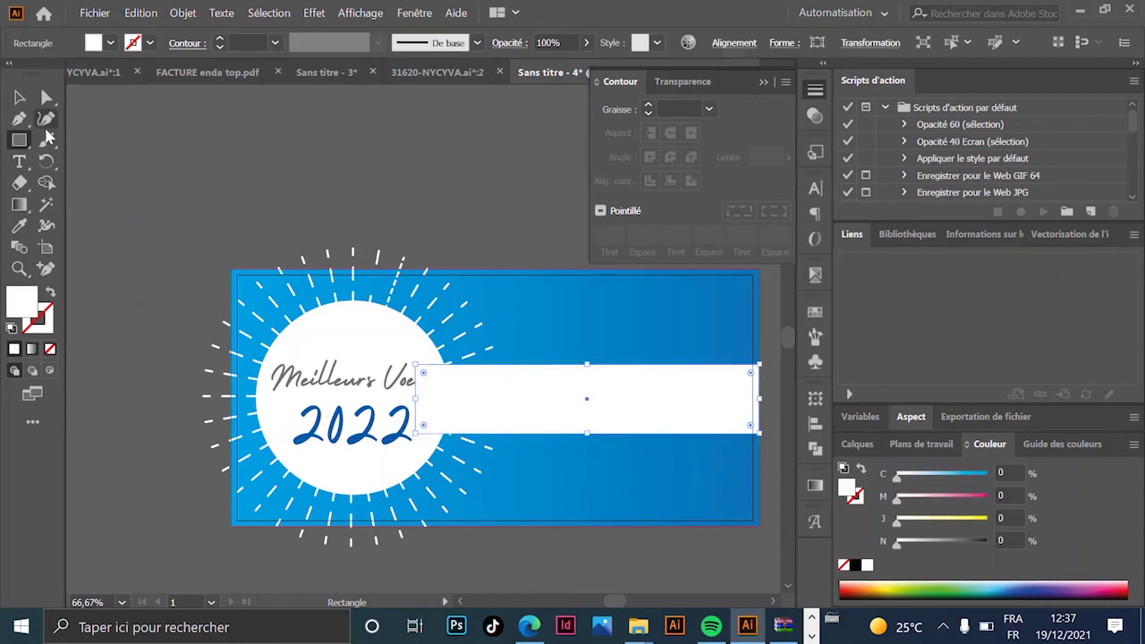
# Send the white band together with the blue gradient rectangle to the back, behind the circle and the greeting.
pyautogui.click(20, 96)
pyautogui.click(409, 256)
pyautogui.click(462, 393)
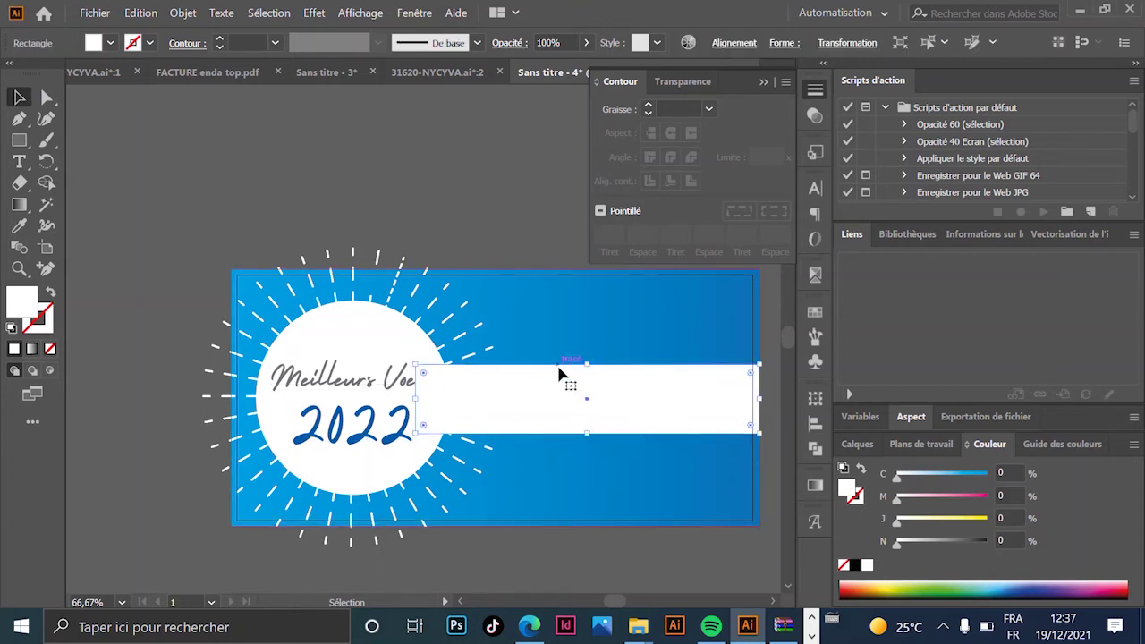
pyautogui.keyDown('shift'); pyautogui.click(626, 306); pyautogui.keyUp('shift')
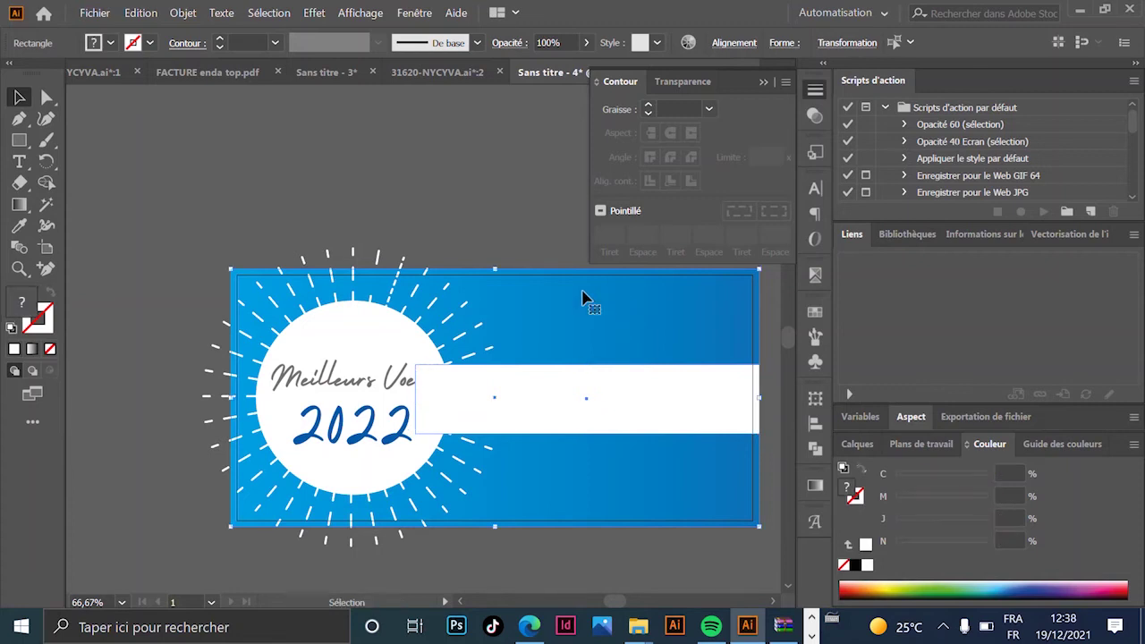
pyautogui.rightClick(582, 298)
pyautogui.moveTo(701, 523)
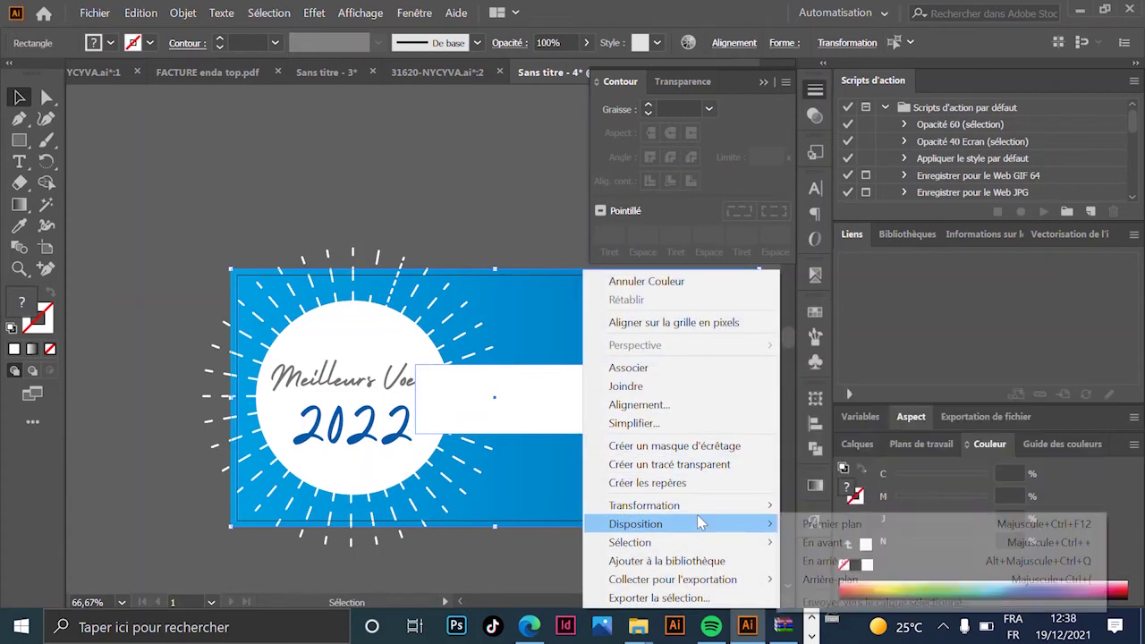
pyautogui.click(810, 580)
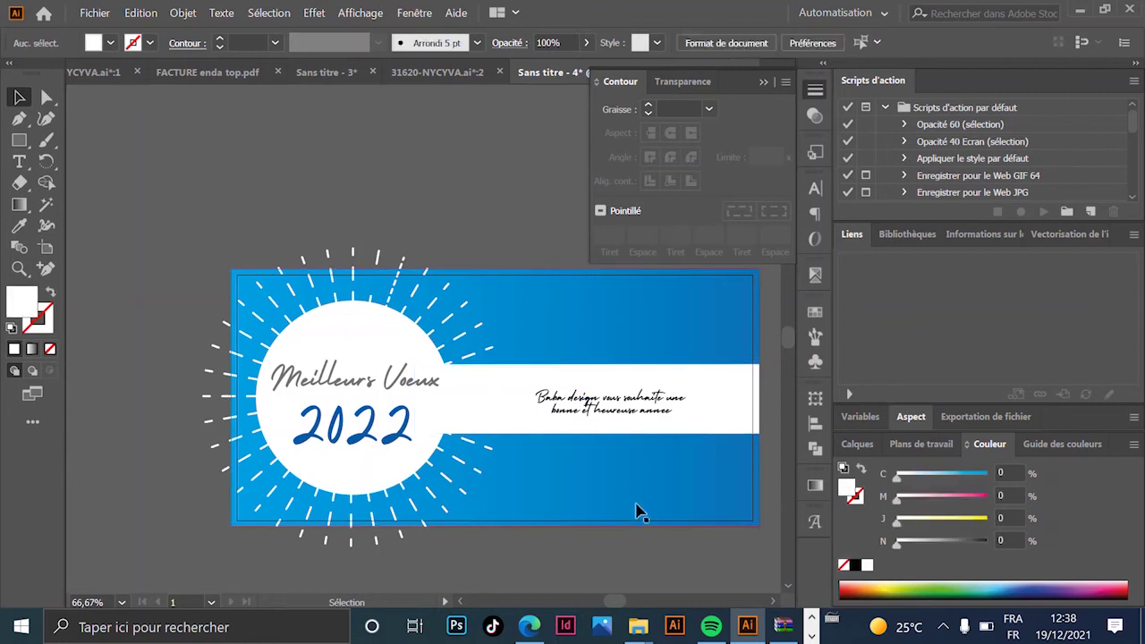
# Enlarge the greeting text to fill most of the white band and clear the selection.
pyautogui.click(631, 411)
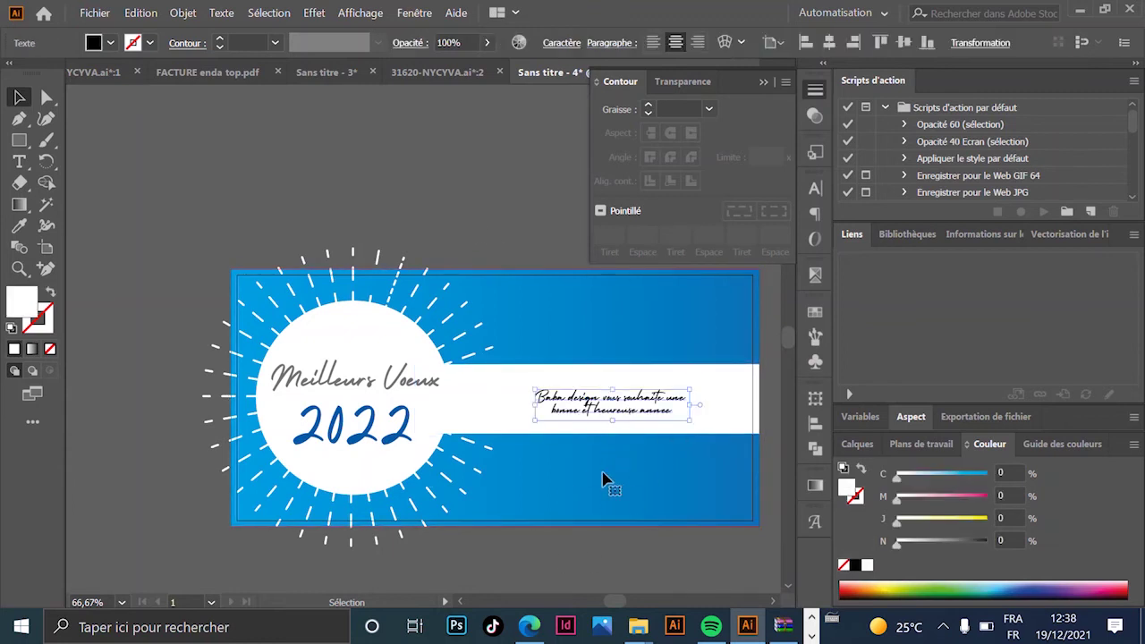
pyautogui.press('d')
pyautogui.moveTo(617, 420)
pyautogui.mouseDown()
pyautogui.moveTo(618, 440)
pyautogui.moveTo(614, 427)
pyautogui.mouseUp()
pyautogui.click(494, 215)
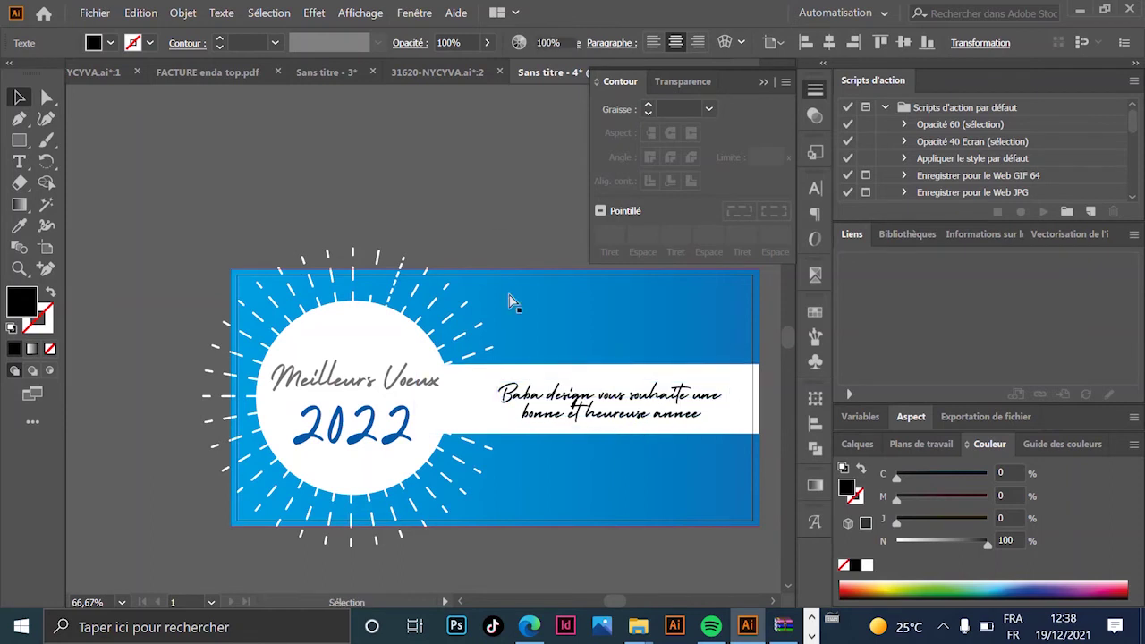
pyautogui.hotkey('ctrl', '-')
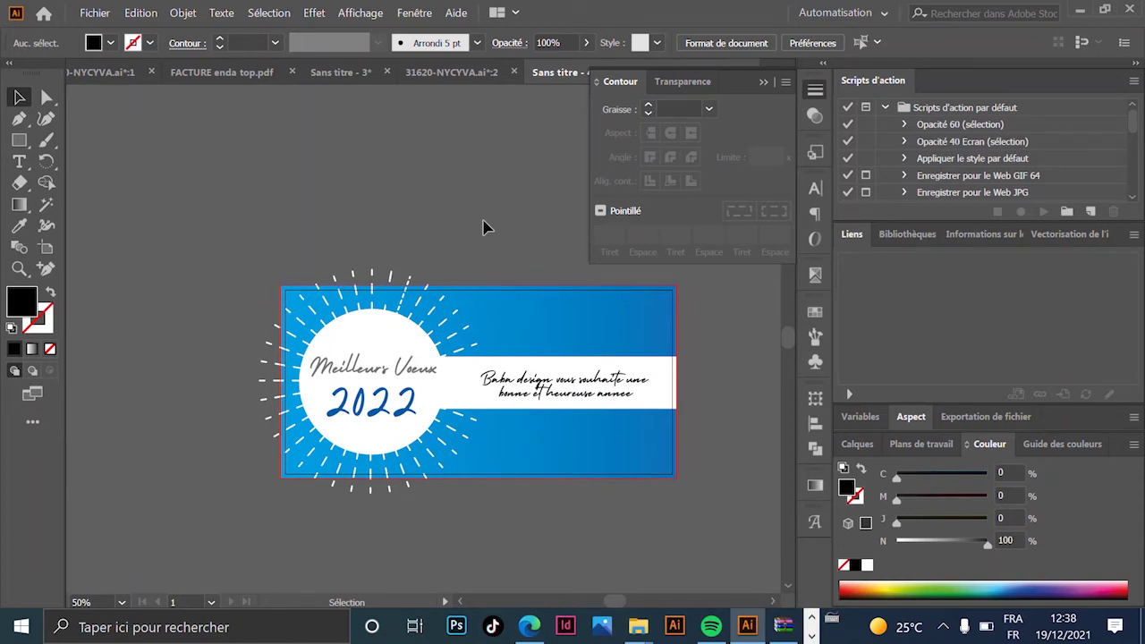
pyautogui.click(815, 364)
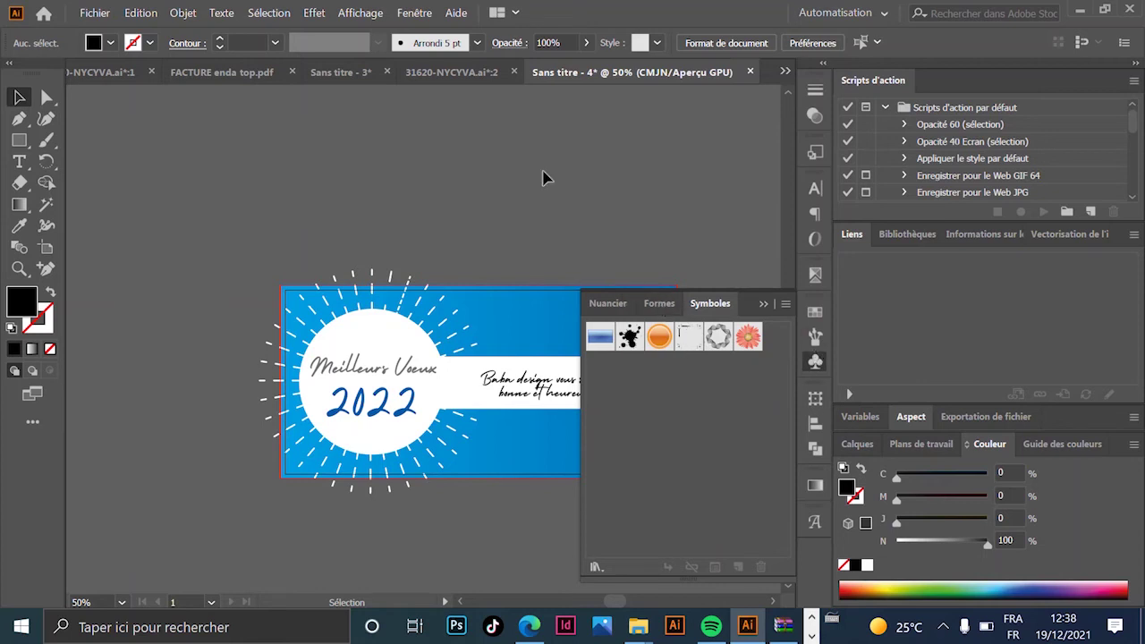
pyautogui.click(415, 12)
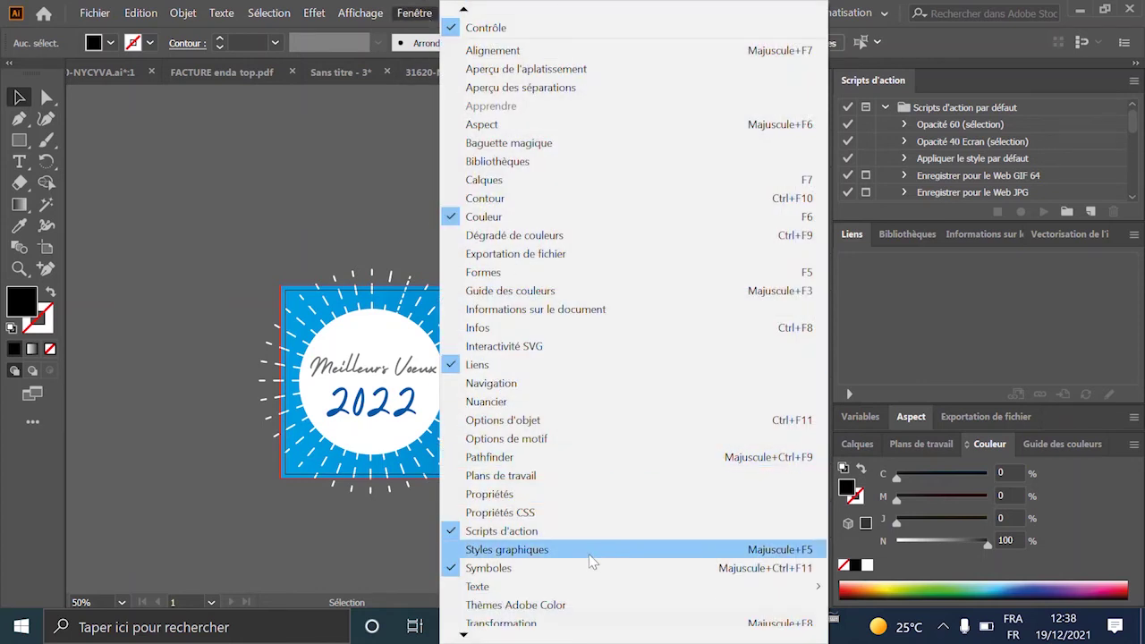
pyautogui.click(680, 272)
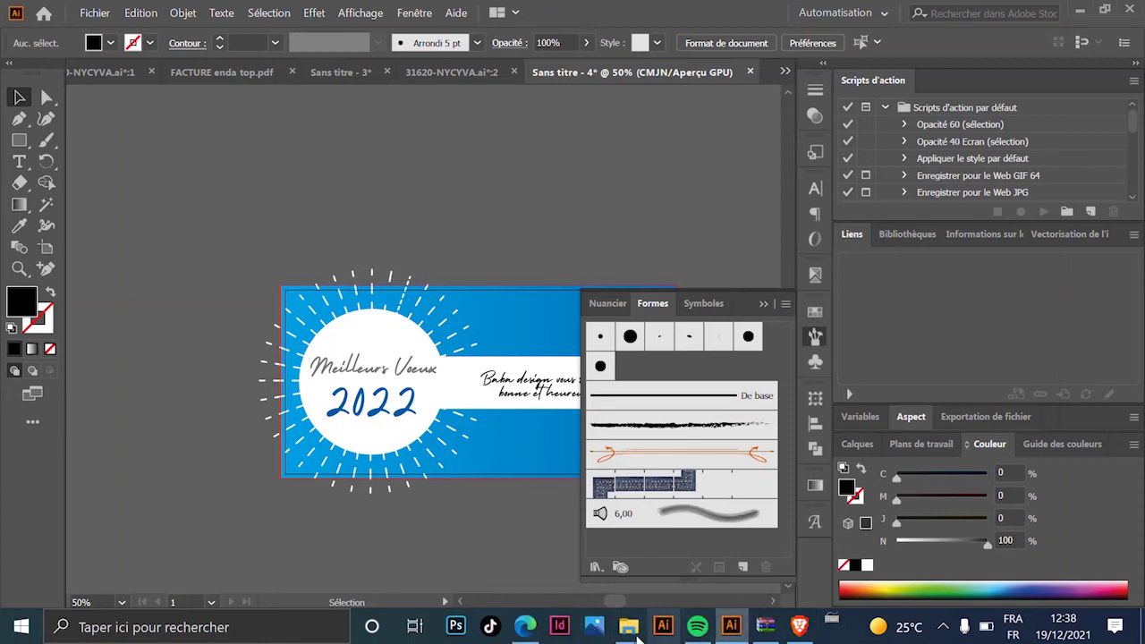
# Switch to the Edge browser and save the previewed black snowflake image to the Bureau folder.
pyautogui.click(529, 626)
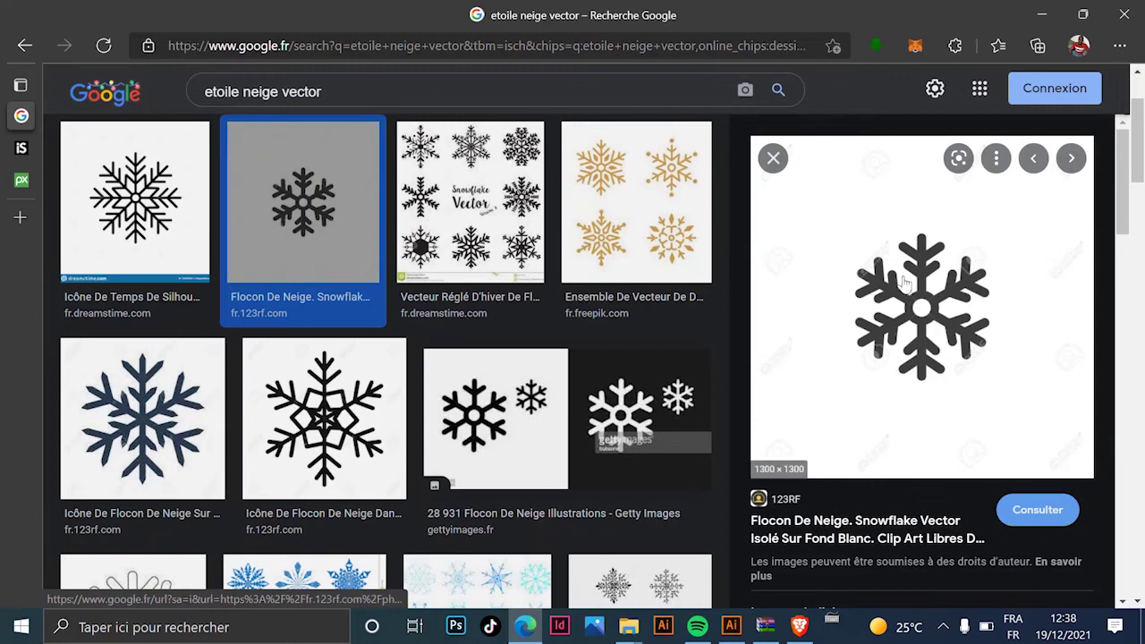
pyautogui.rightClick(888, 309)
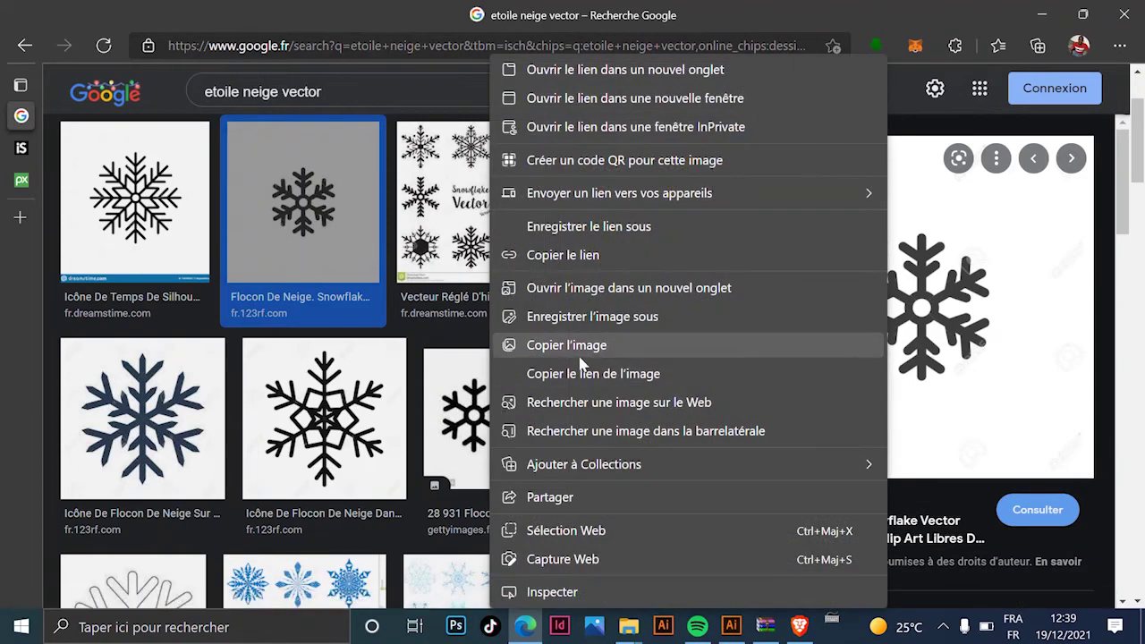
pyautogui.click(646, 317)
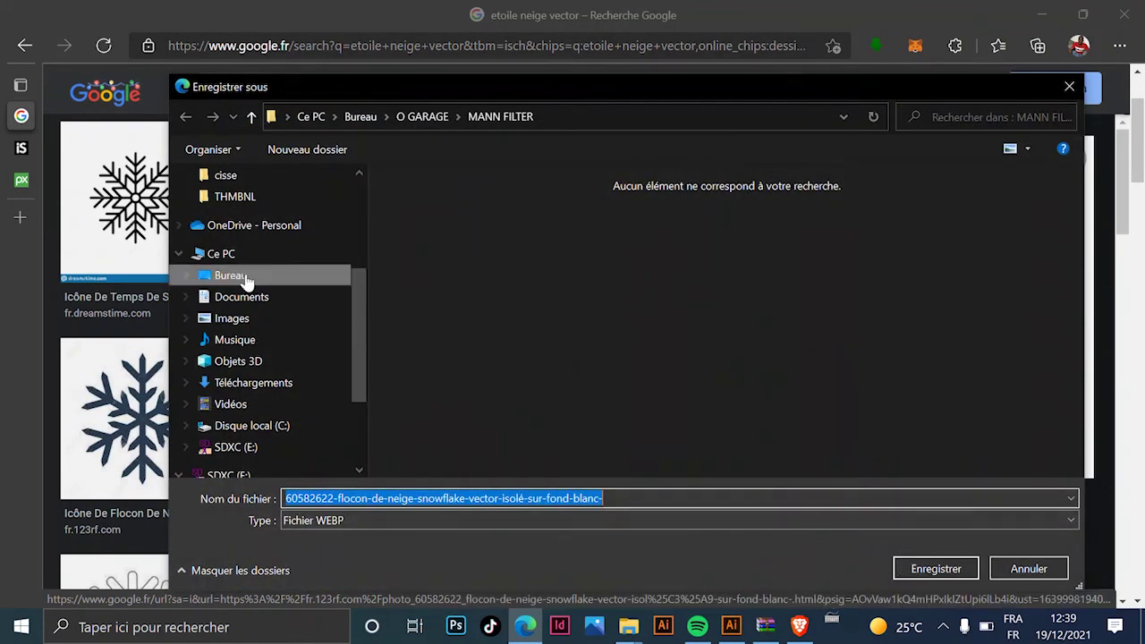
pyautogui.scroll(3, 273, 260)
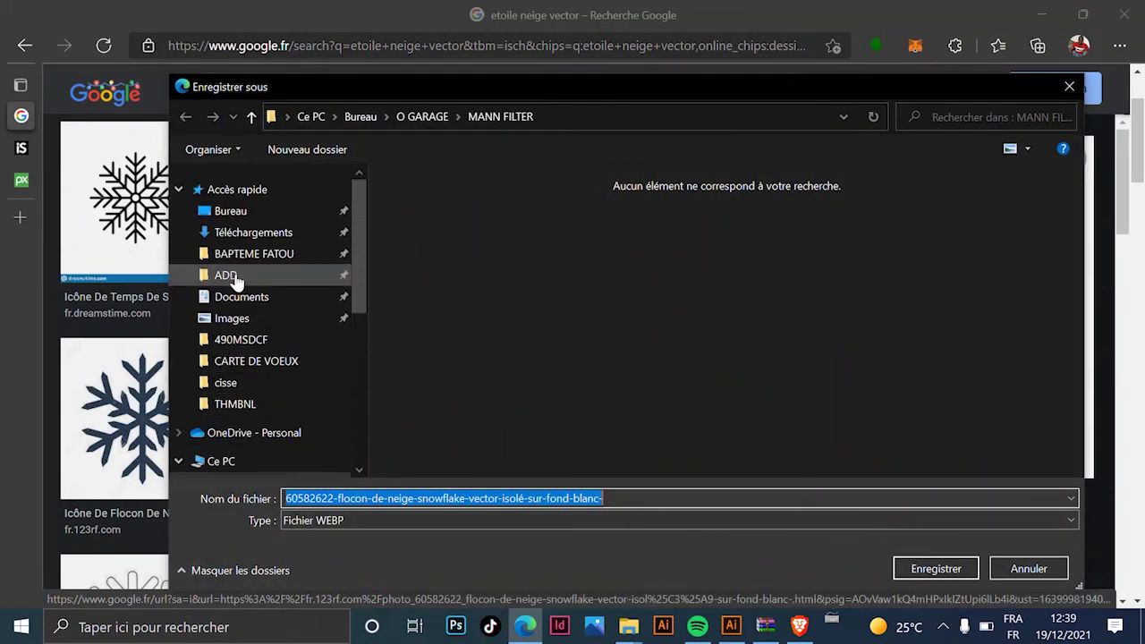
pyautogui.click(230, 212)
pyautogui.click(936, 569)
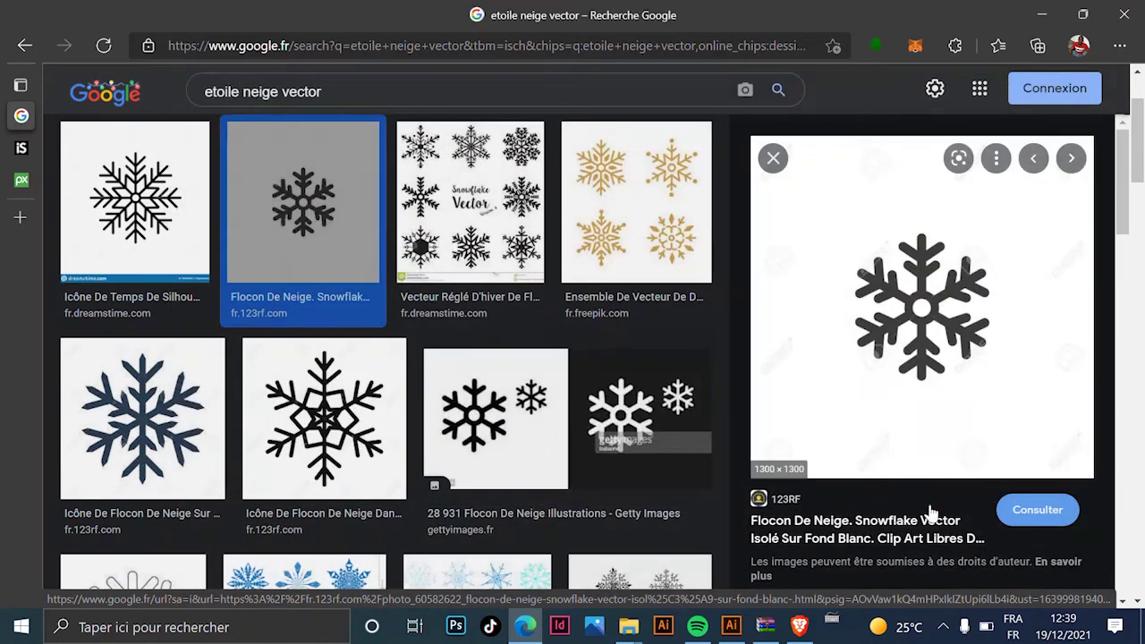
# Copy the snowflake image from the browser and paste it into the card document in Illustrator.
pyautogui.rightClick(856, 356)
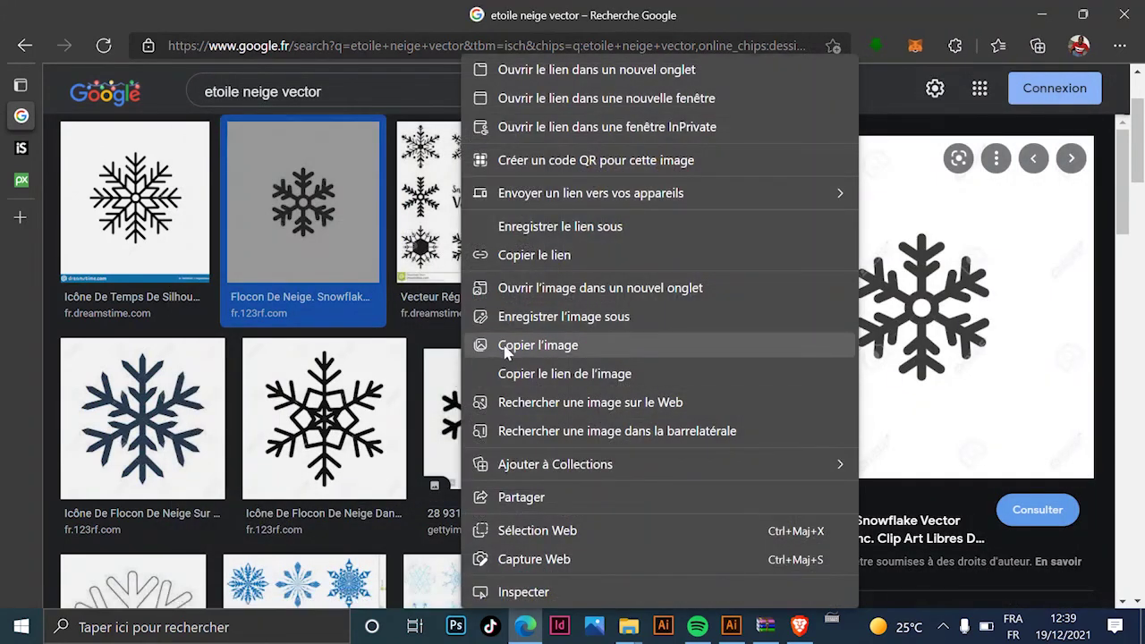
pyautogui.click(506, 346)
pyautogui.click(1042, 15)
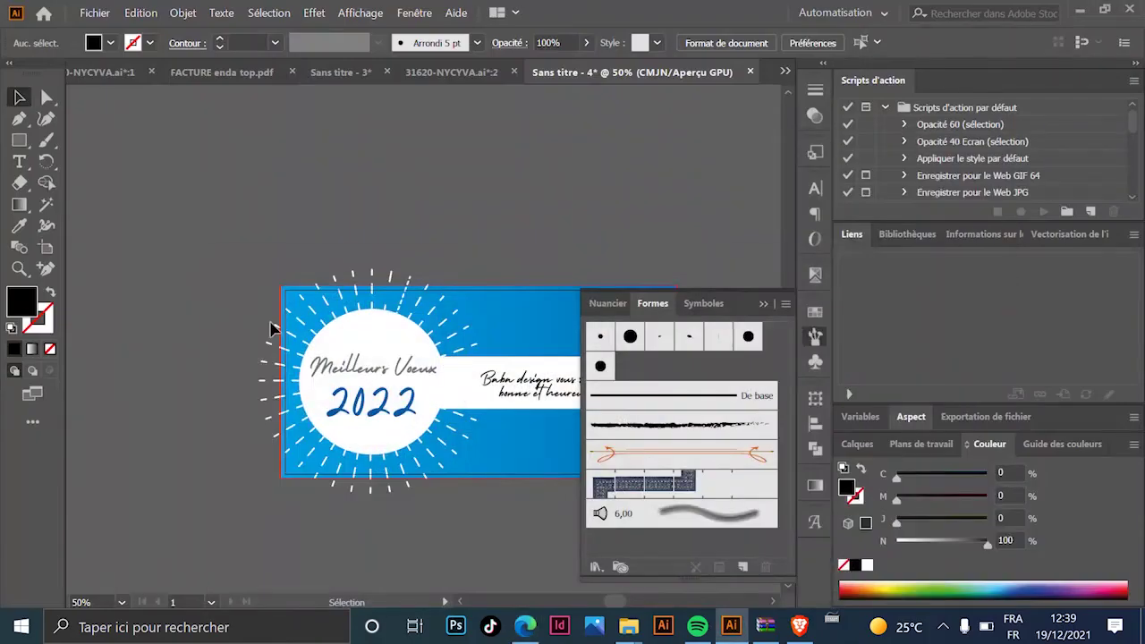
pyautogui.hotkey('ctrl', 'v')
# Scale the snowflake image down proportionally to less than half the card's height and place it outside, left of the card.
pyautogui.hotkey('ctrl', '-')
pyautogui.hotkey('ctrl', '-')
pyautogui.hotkey('ctrl', '-')
pyautogui.moveTo(462, 264); pyautogui.dragTo(391, 280)
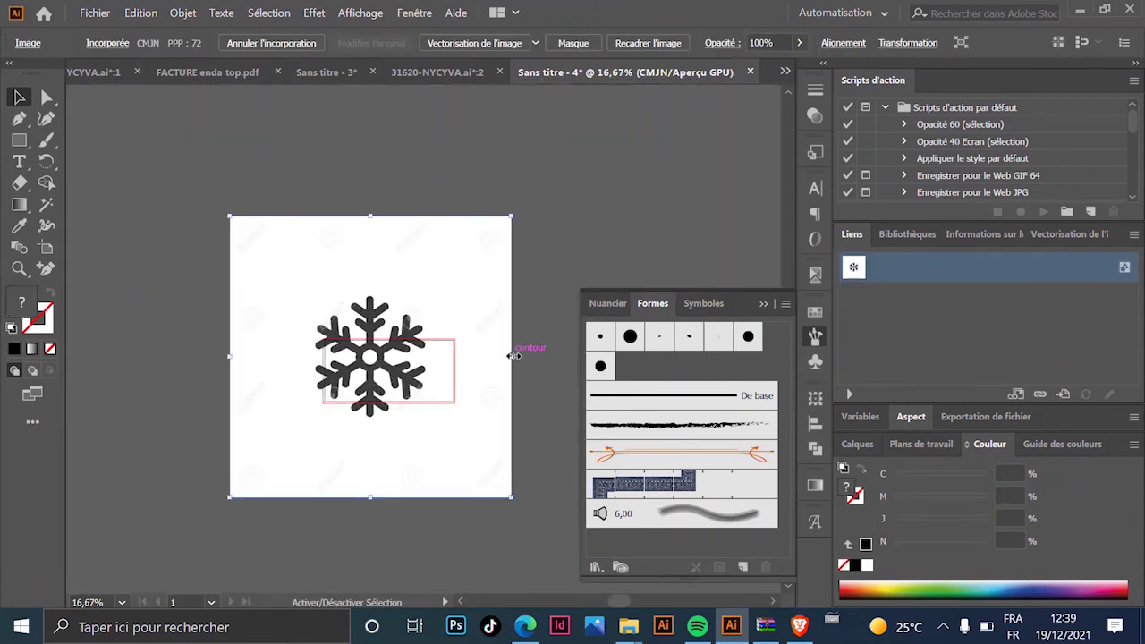
pyautogui.moveTo(512, 356); pyautogui.dragTo(283, 377)
pyautogui.scroll(4, 204, 358)
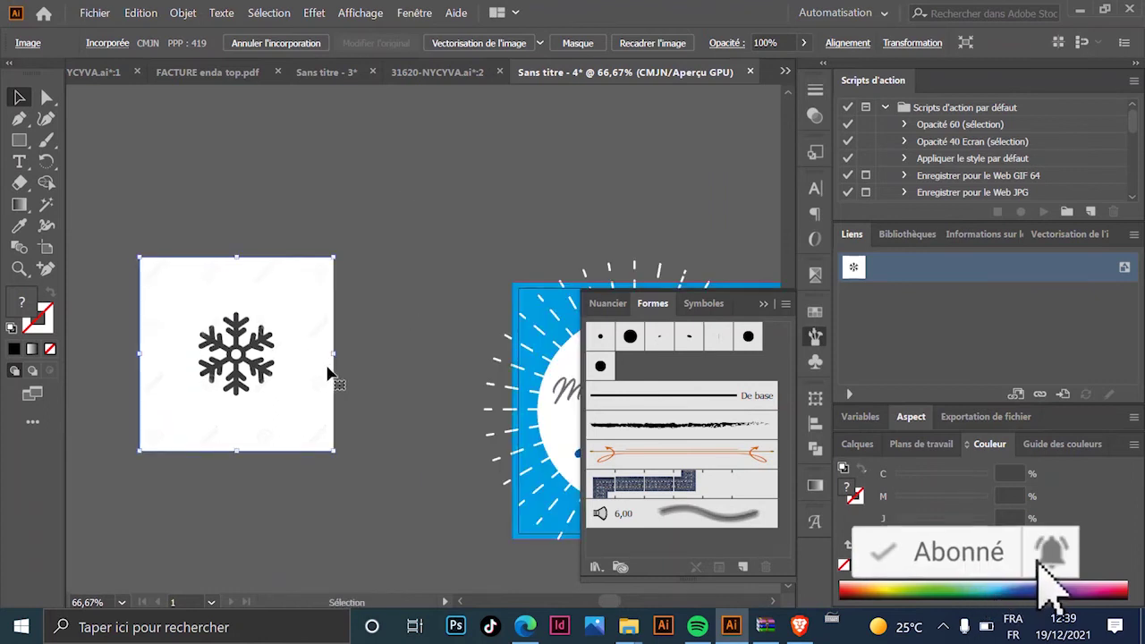
pyautogui.moveTo(334, 355); pyautogui.dragTo(281, 340)
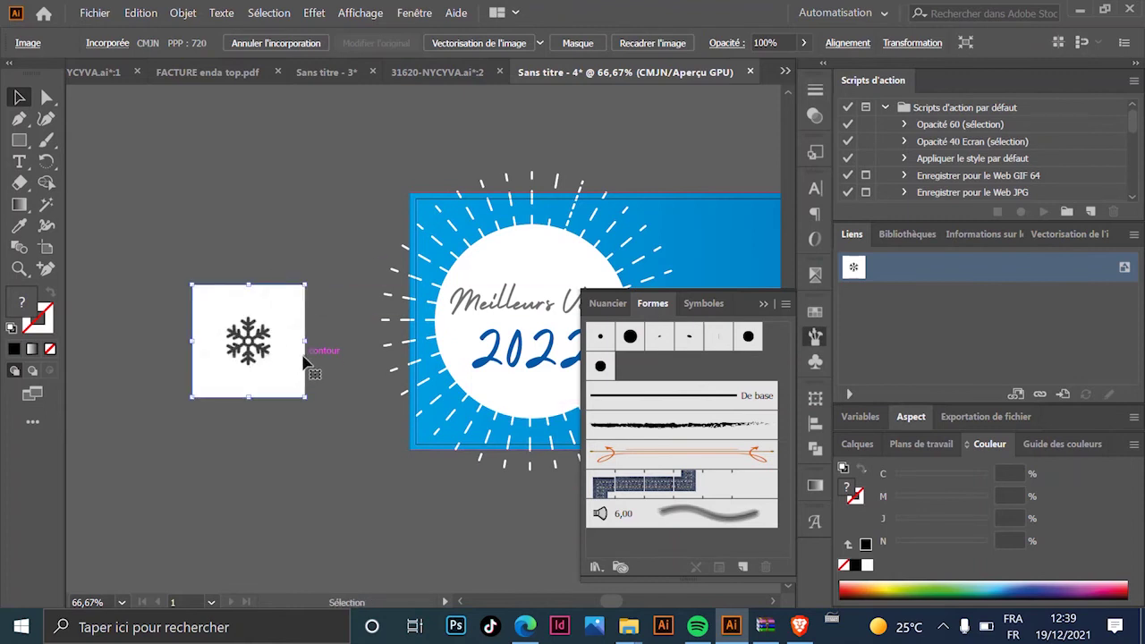
# Vectorise the snowflake image with the default preset and expand the tracing into editable paths.
pyautogui.hscroll(2, 264, 258)
pyautogui.scroll(-1, 265, 258)
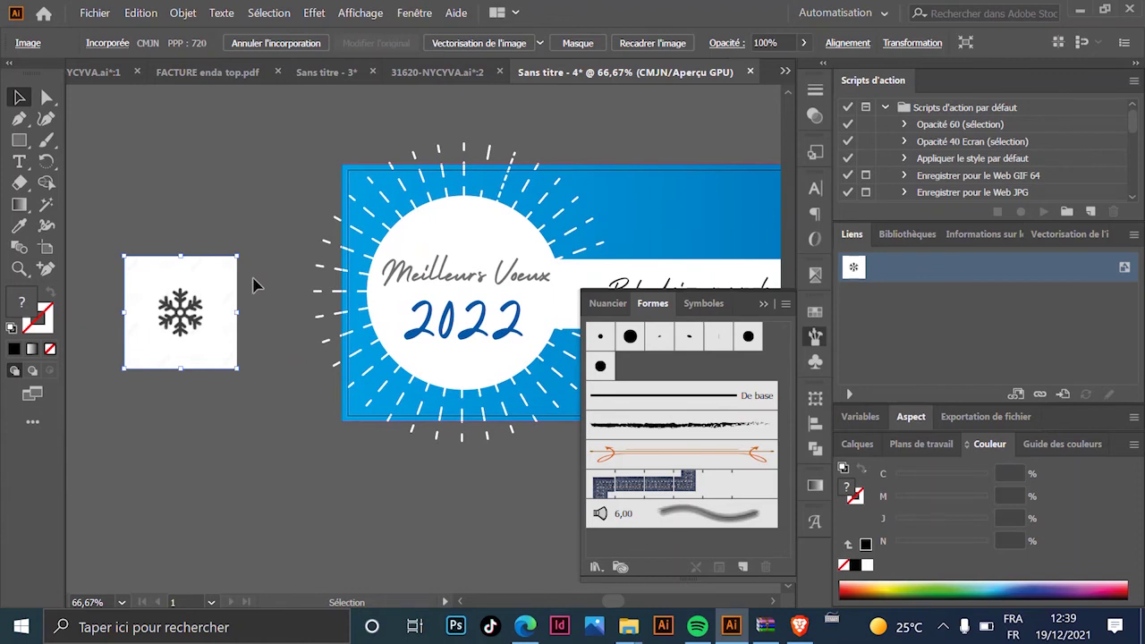
pyautogui.scroll(-1, 226, 358)
pyautogui.hscroll(-1, 225, 358)
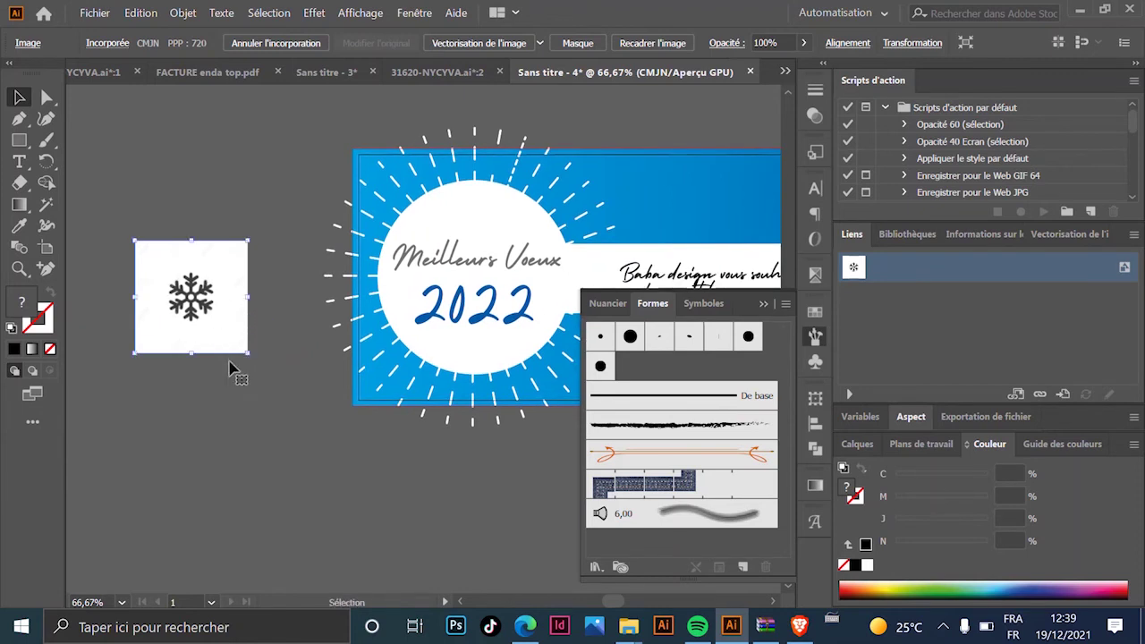
pyautogui.scroll(1, 228, 314)
pyautogui.hscroll(-1, 228, 313)
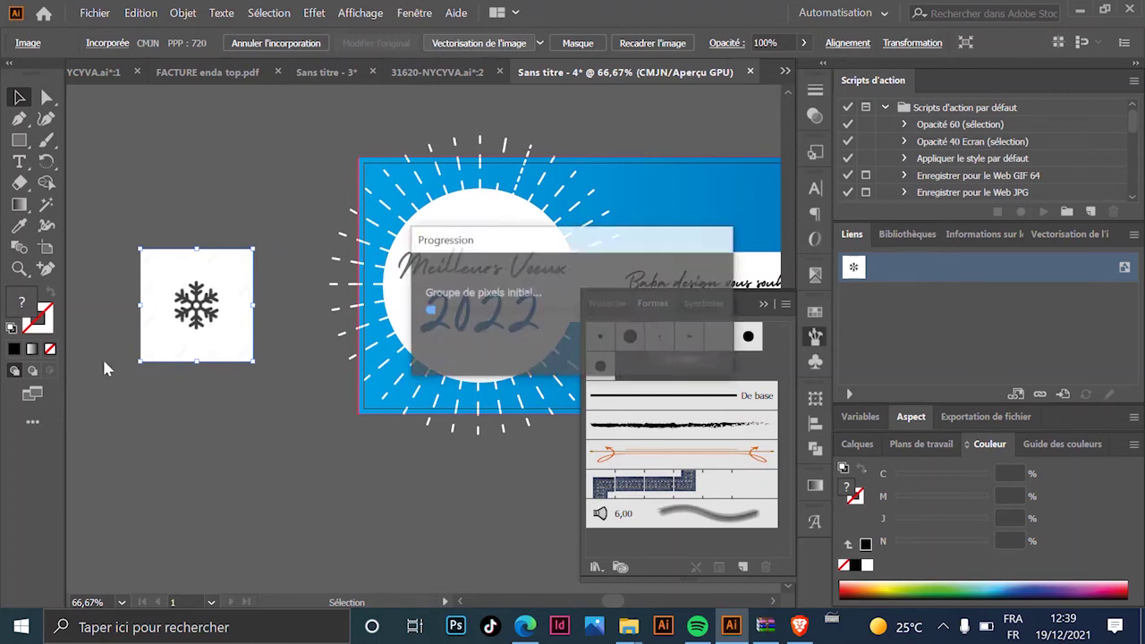
pyautogui.scroll(1, 199, 316)
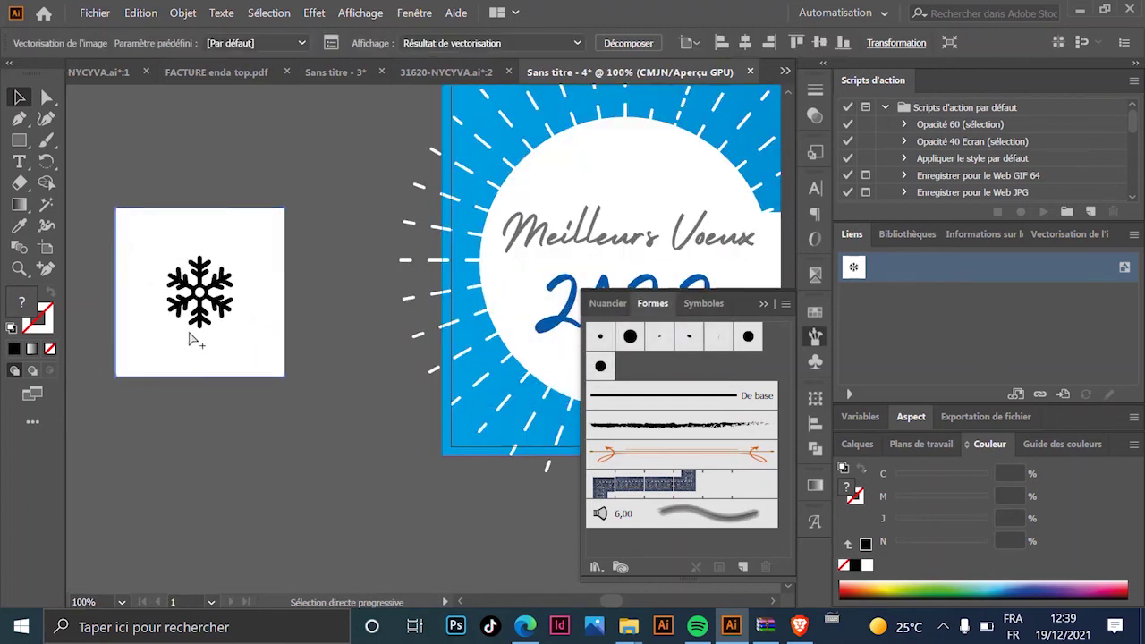
pyautogui.click(183, 13)
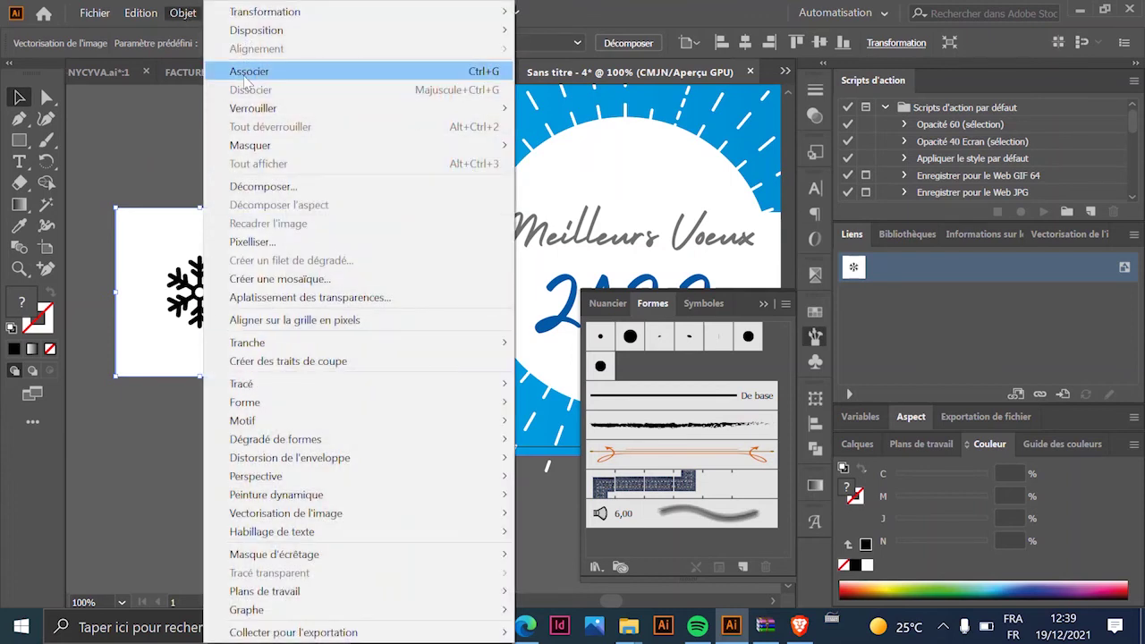
pyautogui.click(97, 162)
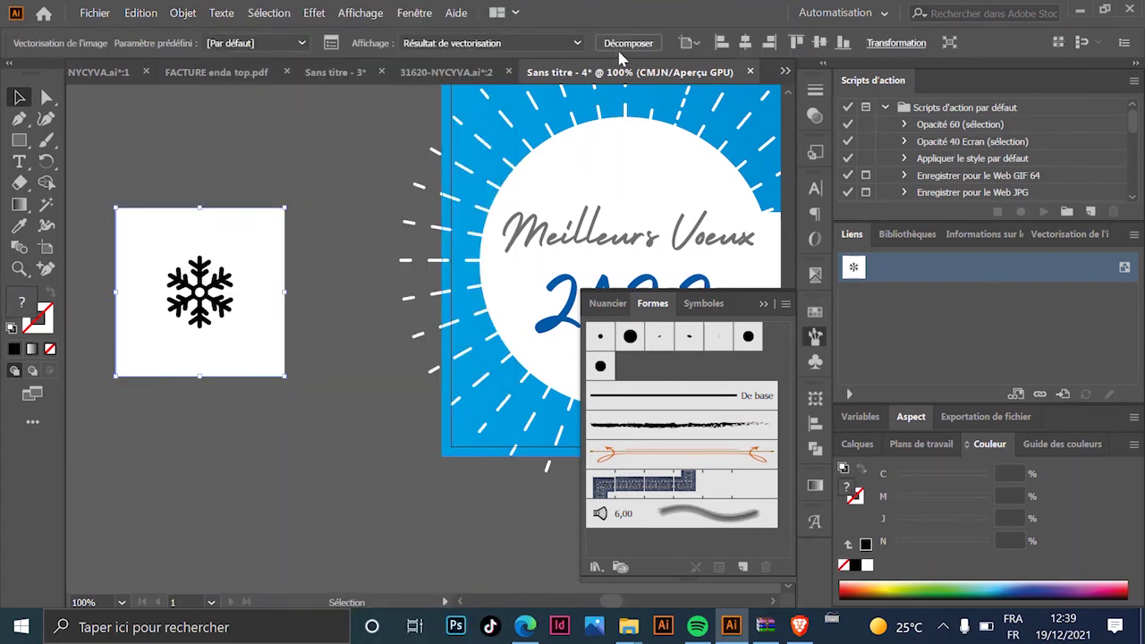
pyautogui.click(621, 47)
# Ungroup the expanded snowflake tracing and delete its white background square.
pyautogui.click(185, 12)
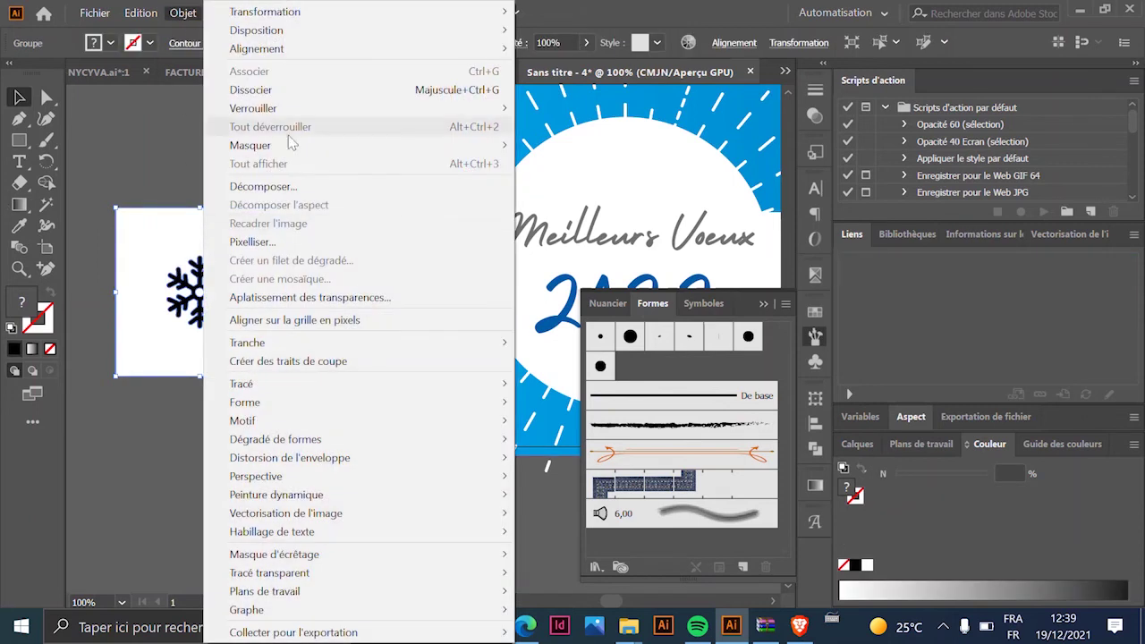
pyautogui.click(310, 90)
pyautogui.click(133, 141)
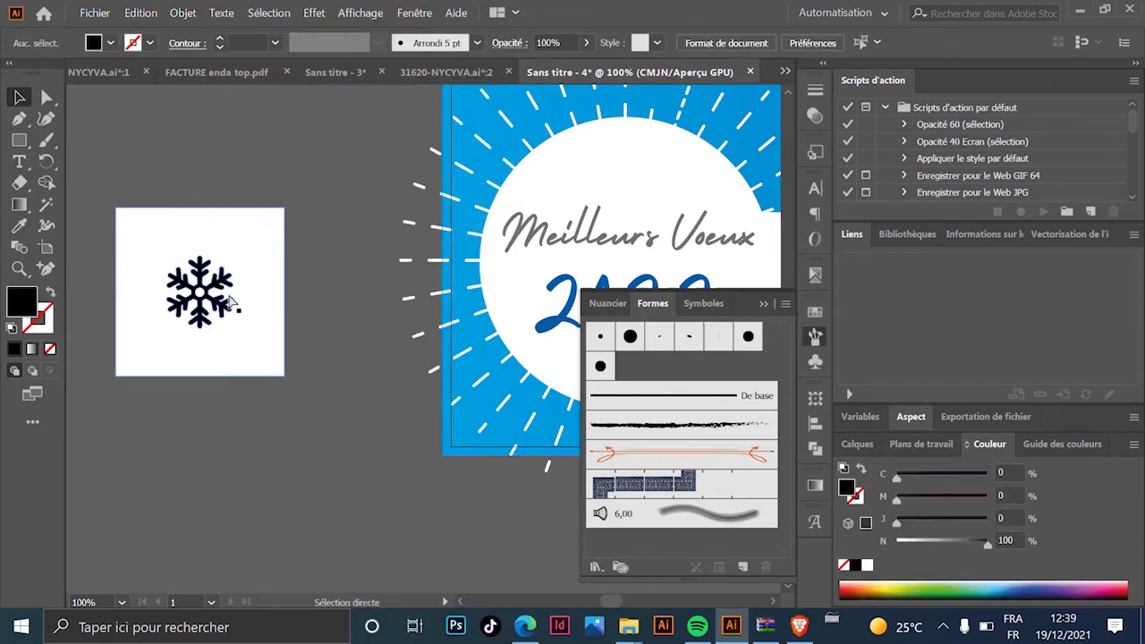
pyautogui.click(246, 306)
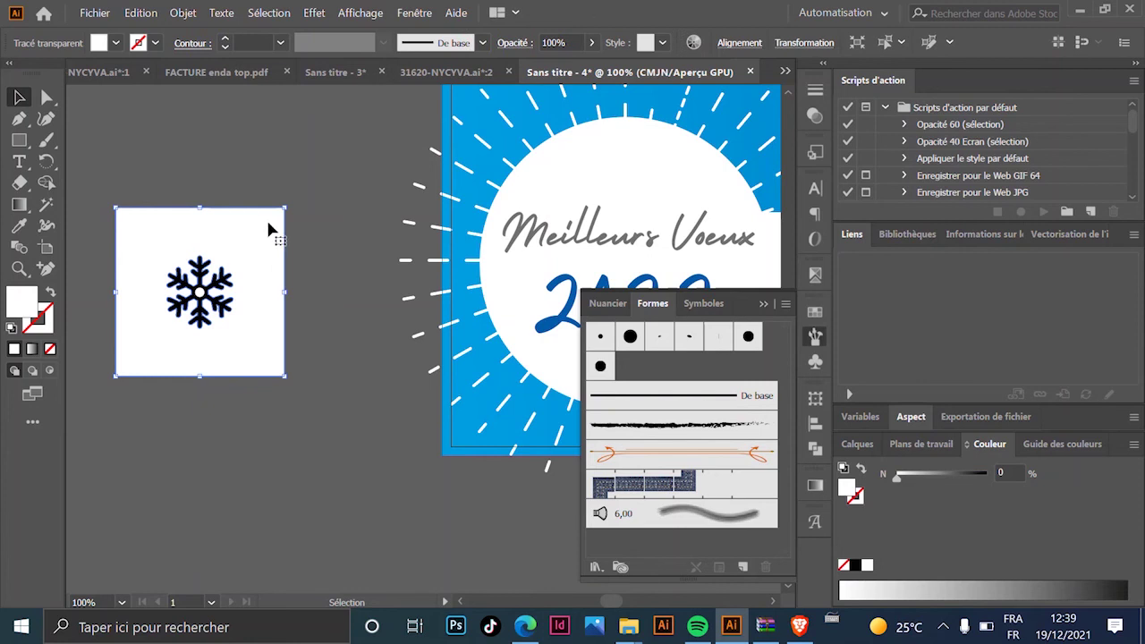
pyautogui.press('Delete')
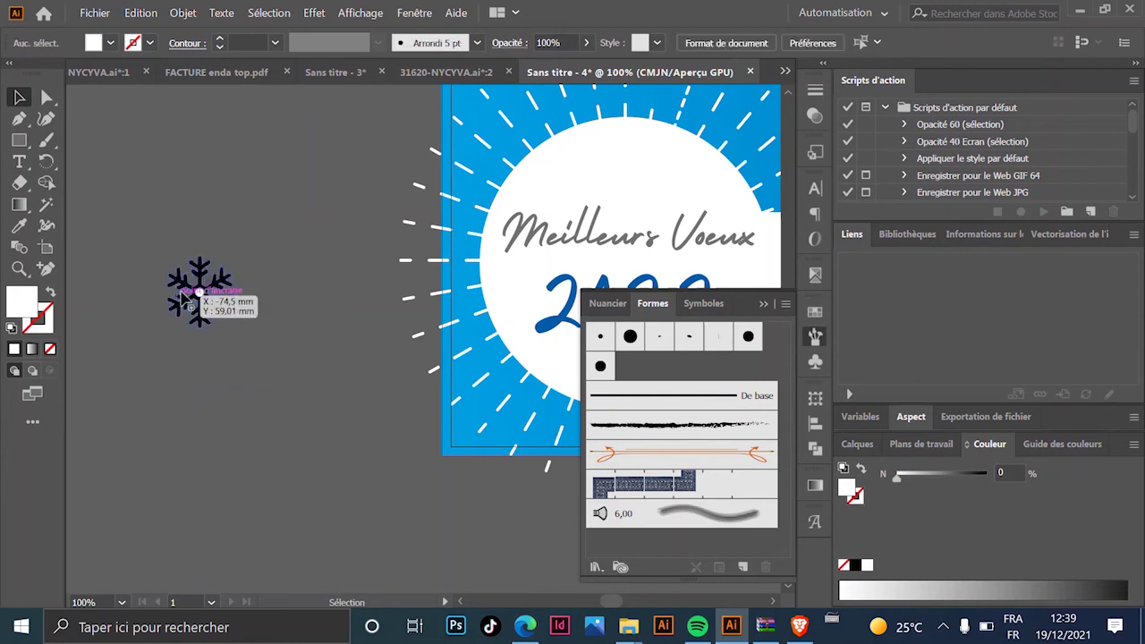
# Delete the small white circle in the centre of the snowflake.
pyautogui.scroll(4, 183, 299)
pyautogui.click(199, 329)
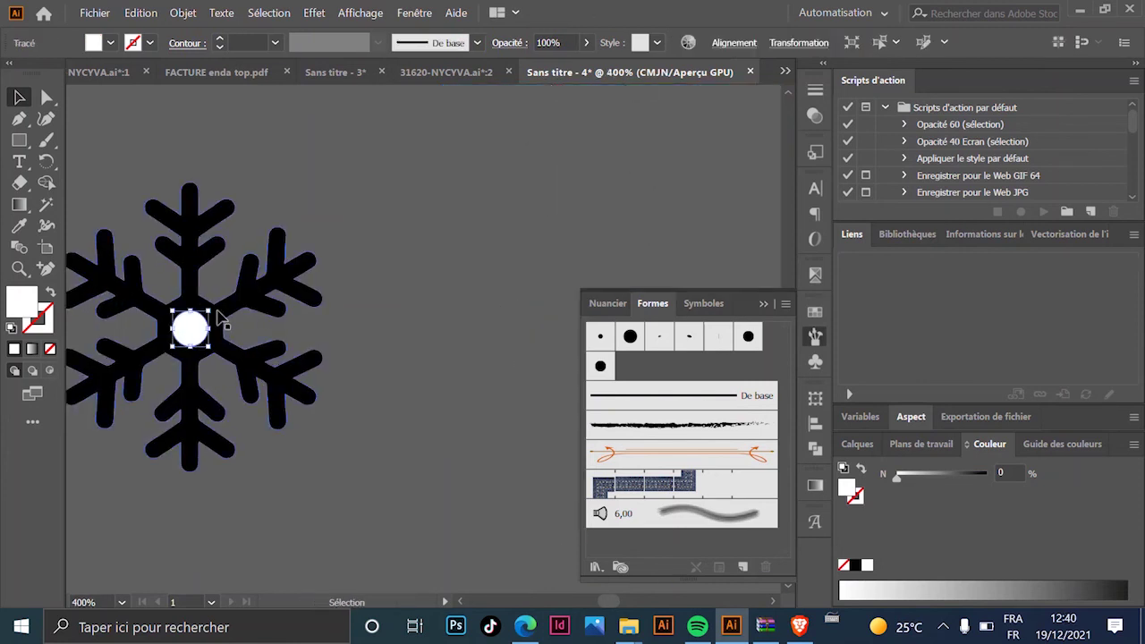
pyautogui.press('Delete')
# Scale the black snowflake down proportionally around its centre to about two thirds of its size and clear the selection.
pyautogui.click(221, 319)
pyautogui.scroll(-5, 304, 295)
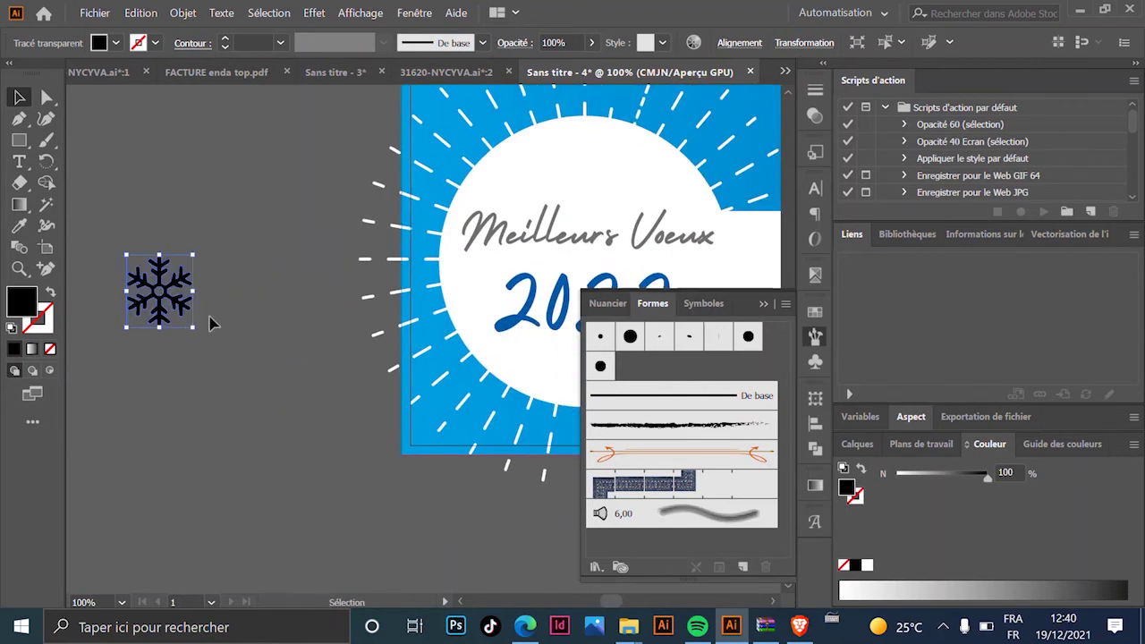
pyautogui.moveTo(159, 255); pyautogui.dragTo(160, 268)
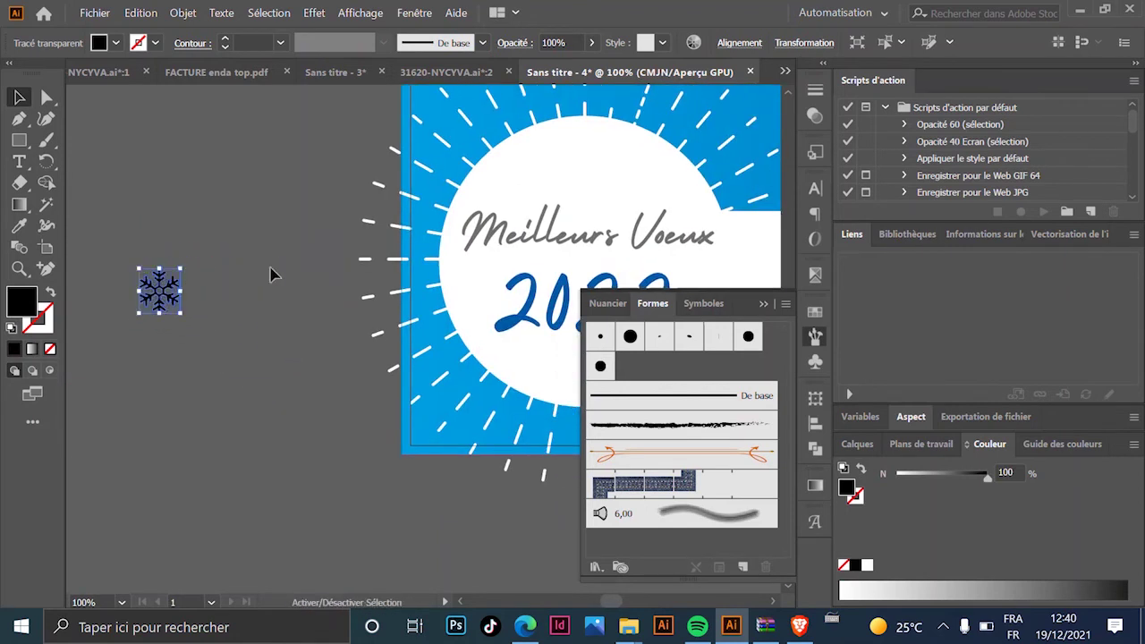
pyautogui.click(273, 275)
# Create a scatter brush (Forme diffuse) from the snowflake, keeping the default name and options, and clear the selection.
pyautogui.scroll(-2, 205, 307)
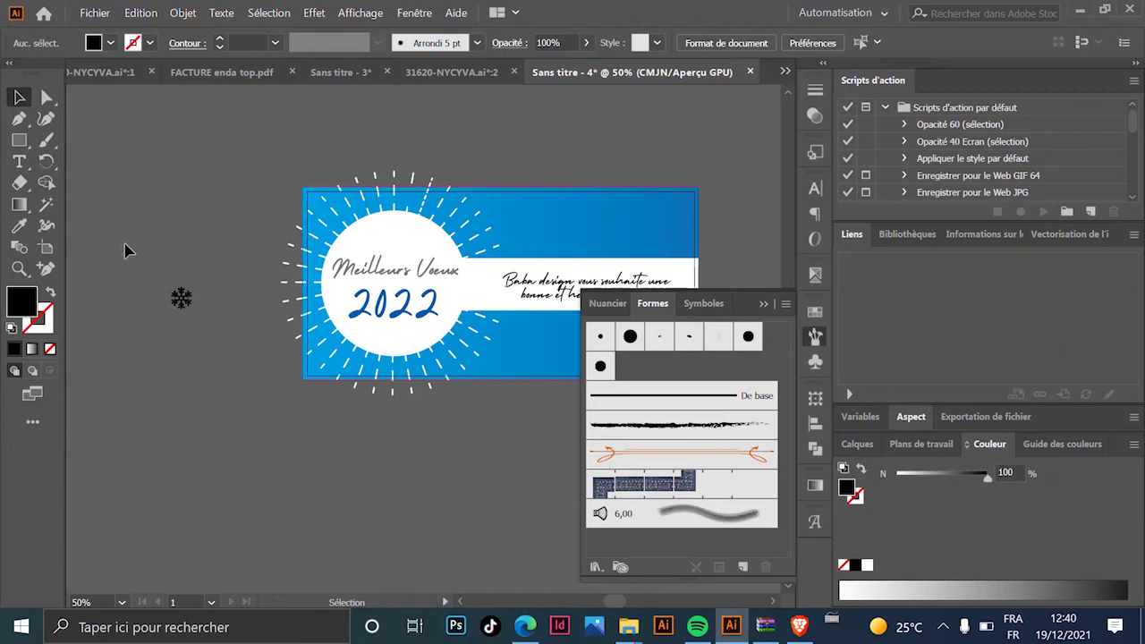
pyautogui.scroll(1, 181, 300)
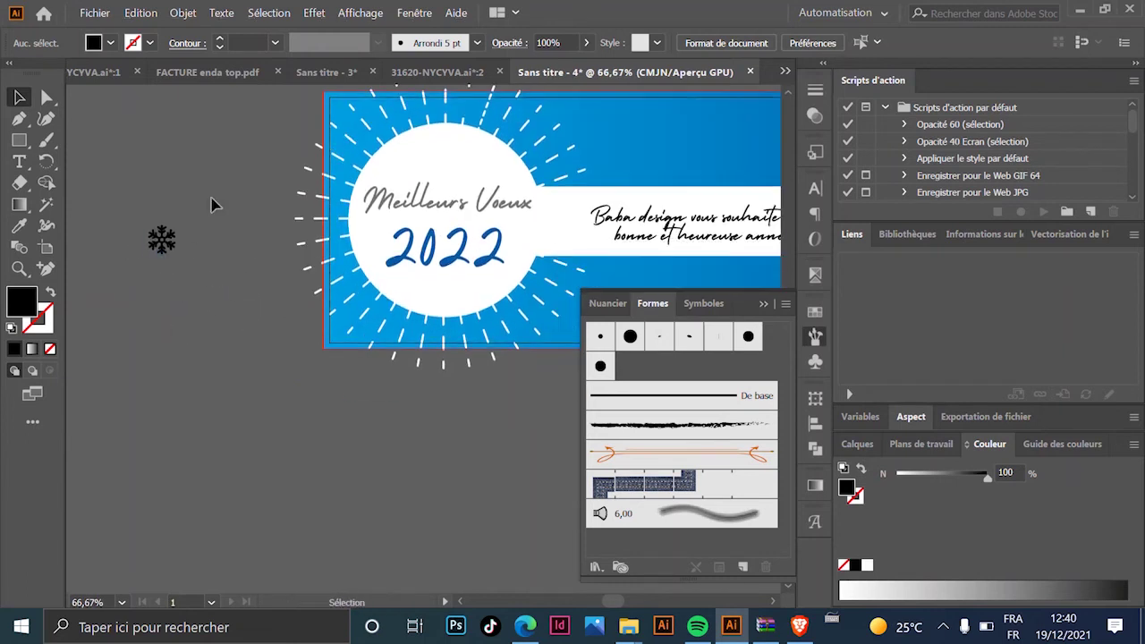
pyautogui.click(162, 240)
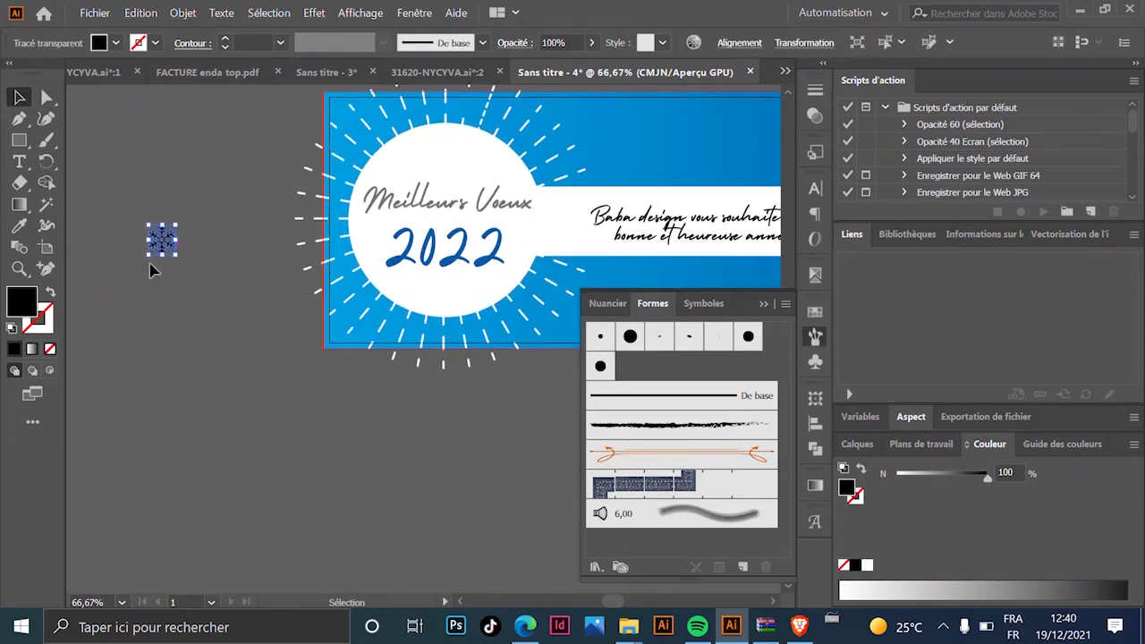
pyautogui.hscroll(-1, 179, 264)
pyautogui.scroll(1, 179, 264)
pyautogui.moveTo(198, 265)
pyautogui.mouseDown()
pyautogui.moveTo(276, 438)
pyautogui.moveTo(262, 407)
pyautogui.moveTo(658, 385)
pyautogui.moveTo(640, 389)
pyautogui.mouseUp()
pyautogui.click(353, 460)
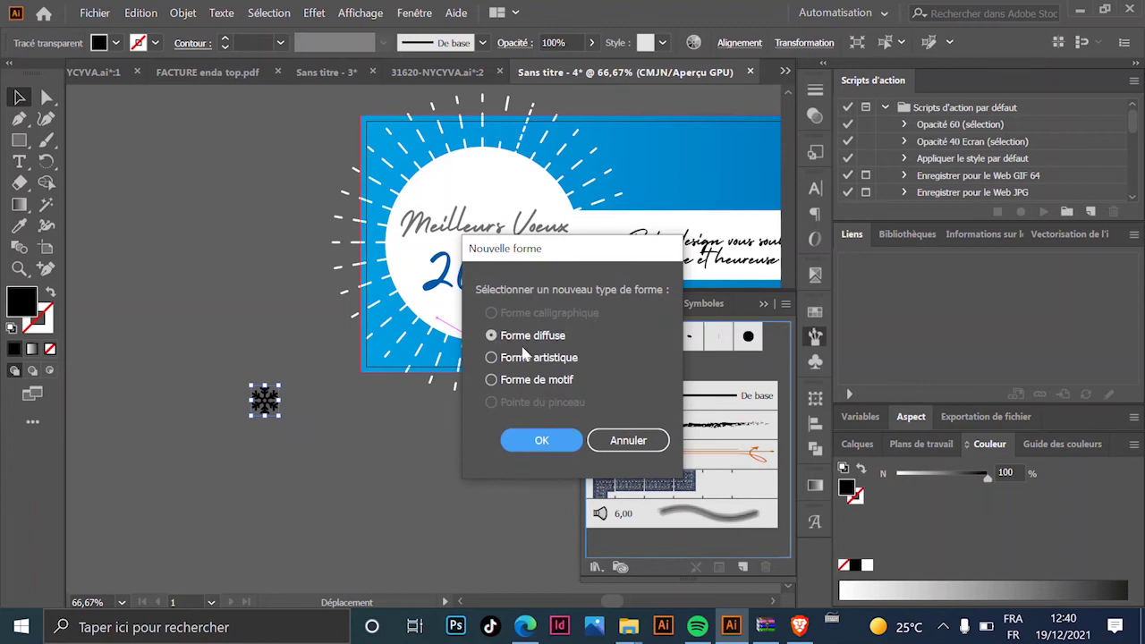
pyautogui.click(541, 440)
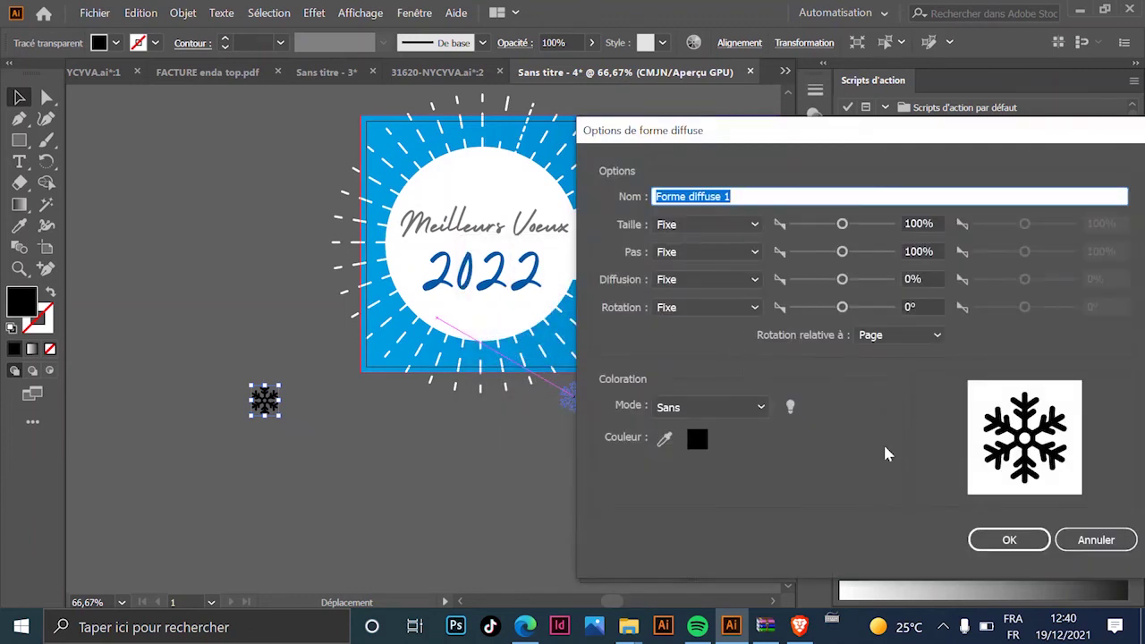
pyautogui.click(1009, 539)
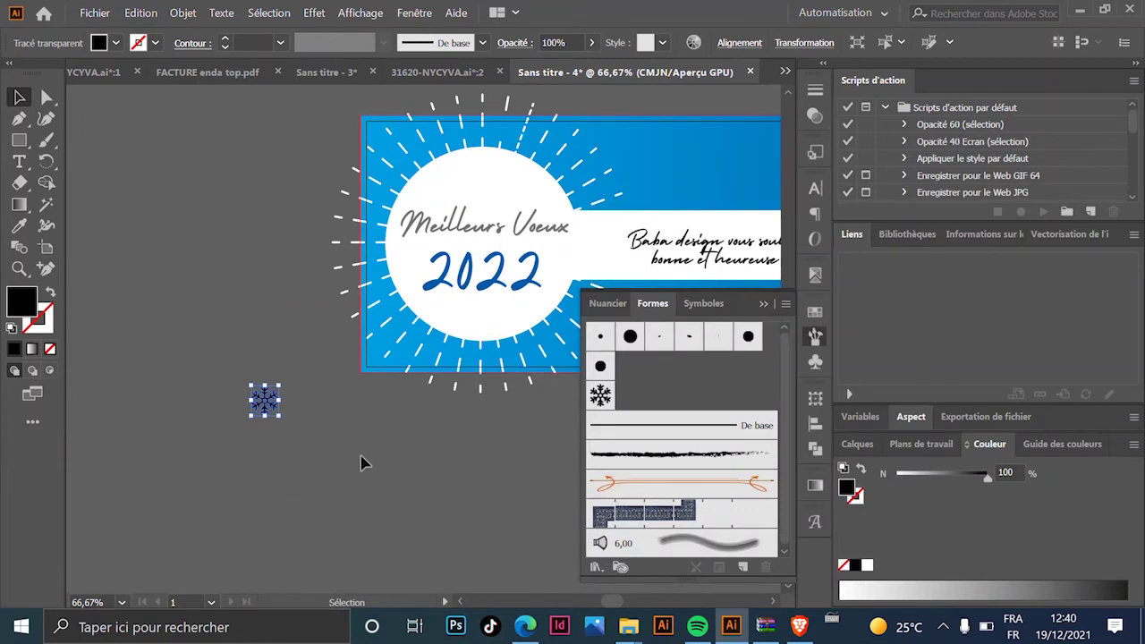
pyautogui.click(360, 463)
# Draw a rectangle covering the whole card and apply the snowflake scatter brush to its outline.
pyautogui.scroll(-1, 370, 499)
pyautogui.hscroll(3, 358, 447)
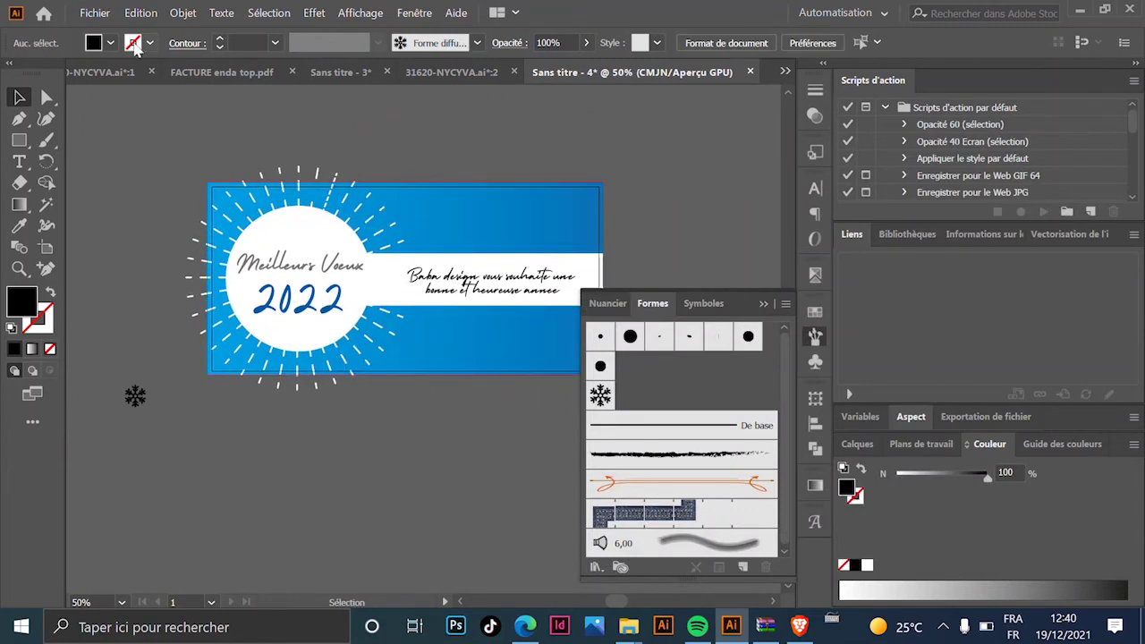
pyautogui.click(18, 141)
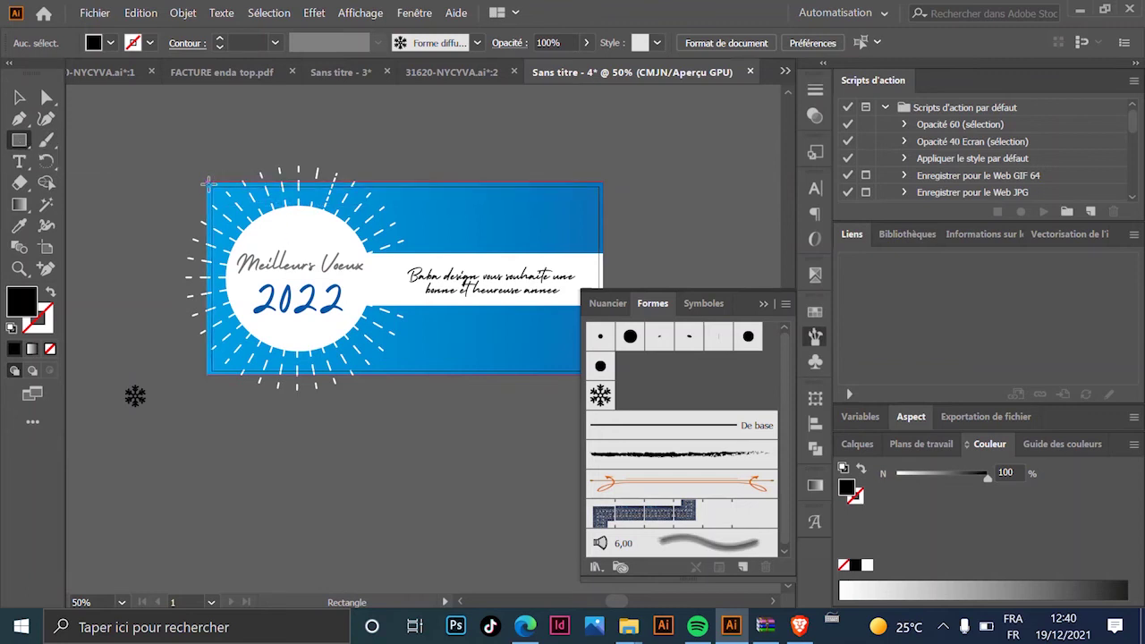
pyautogui.moveTo(208, 173); pyautogui.dragTo(604, 374)
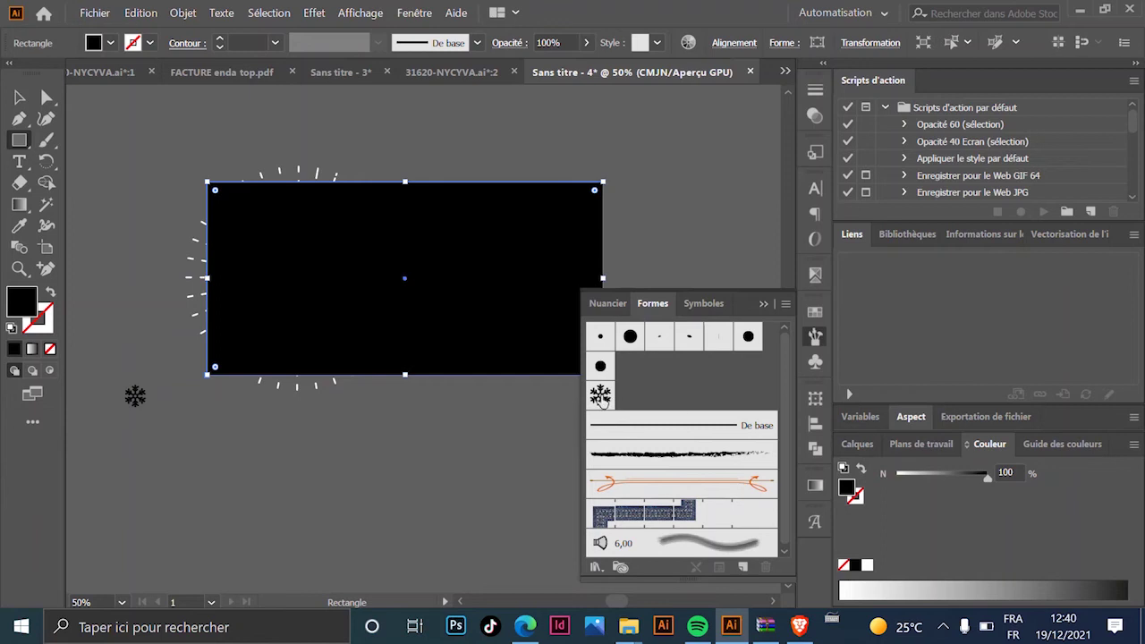
pyautogui.click(600, 395)
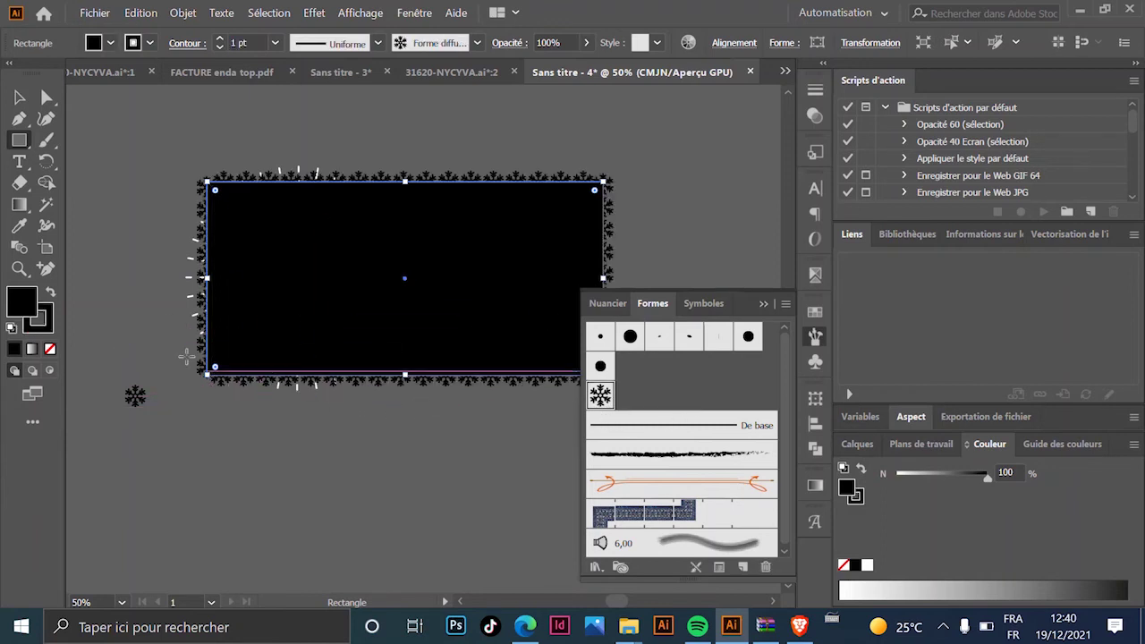
# Remove the fill of the rectangle over the card, keeping its snowflake outline.
pyautogui.scroll(3, 229, 246)
pyautogui.scroll(-3, 160, 154)
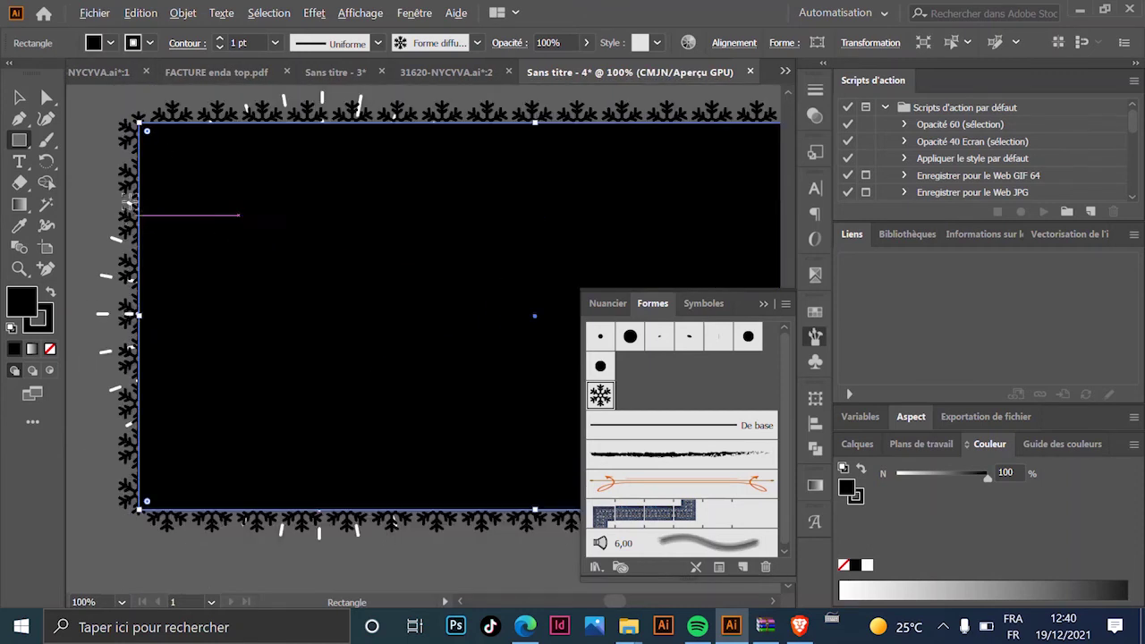
pyautogui.moveTo(426, 316); pyautogui.dragTo(311, 292)
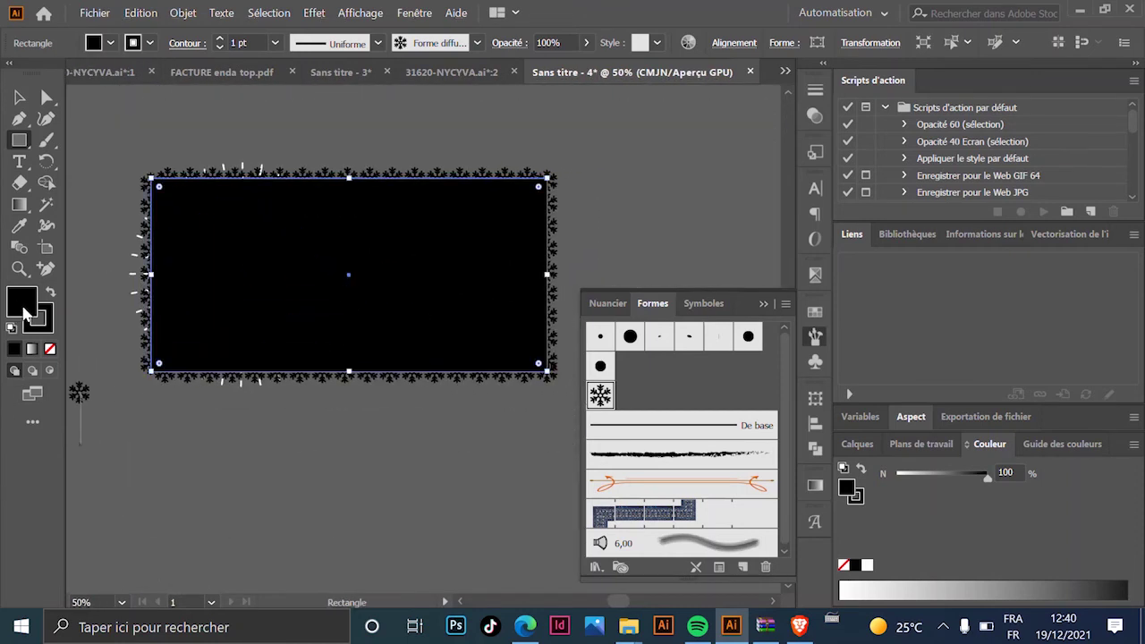
pyautogui.click(50, 350)
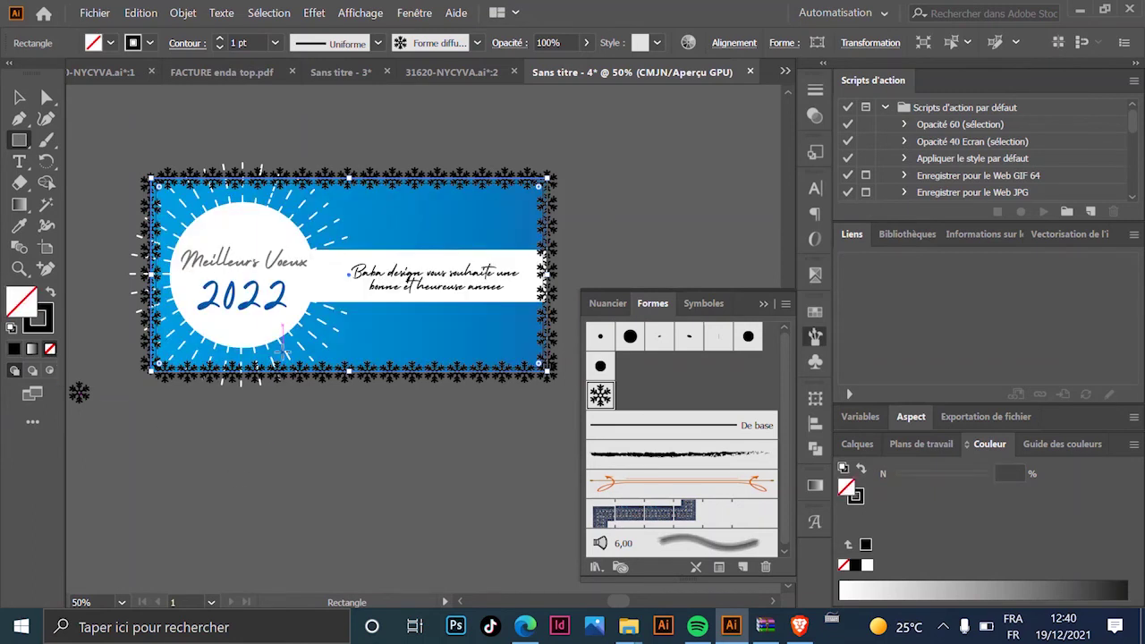
# Open the snowflake scatter brush options and set Taille, Pas and Diffusion to Aléatoire.
pyautogui.doubleClick(601, 397)
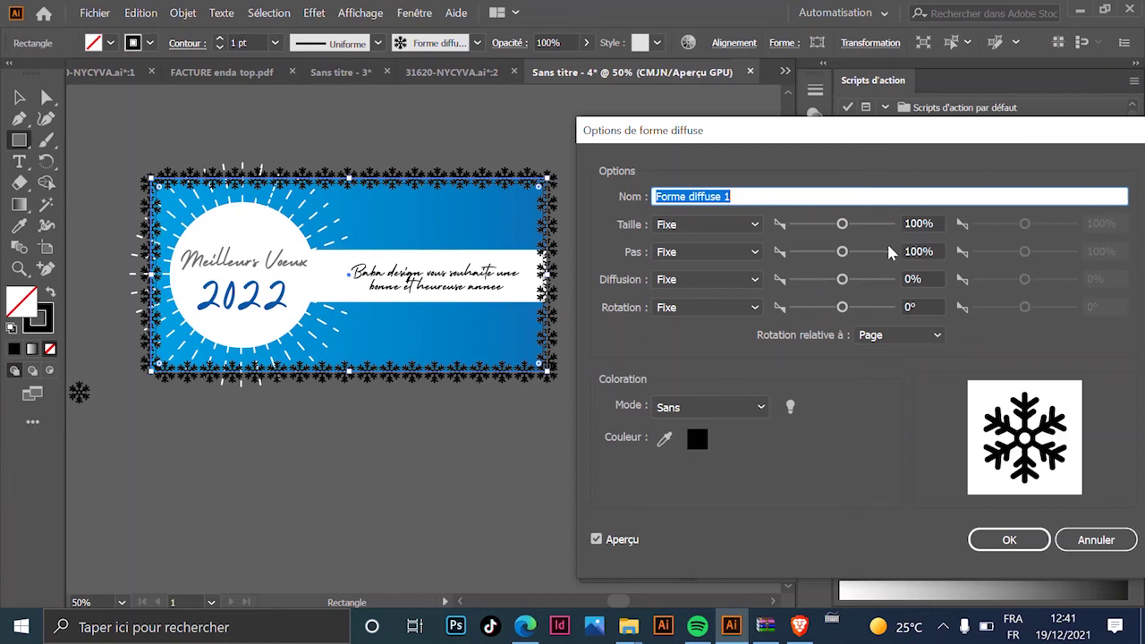
pyautogui.click(720, 230)
pyautogui.click(720, 264)
pyautogui.click(720, 253)
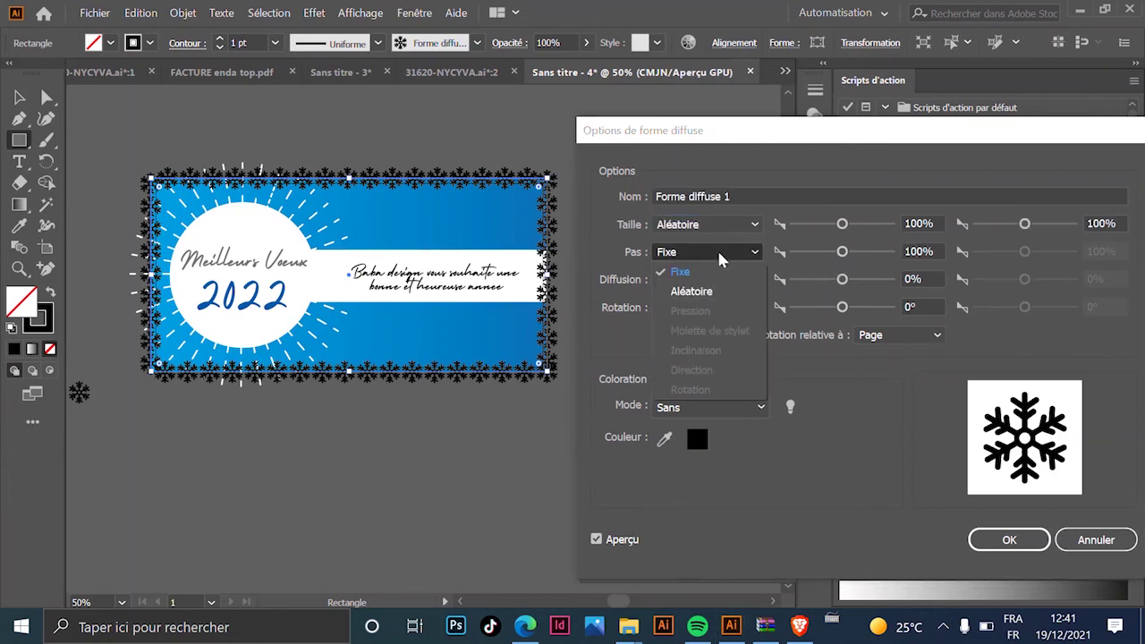
pyautogui.click(716, 292)
pyautogui.click(732, 281)
pyautogui.click(727, 315)
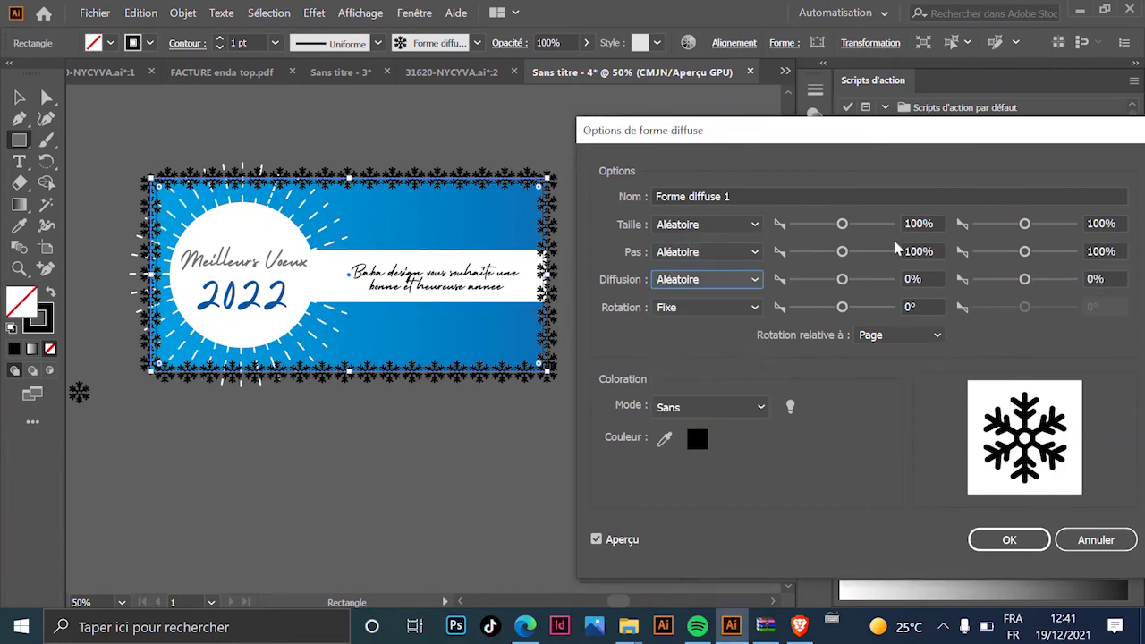
# Set the minimum Taille of the snowflake scatter brush to 56%.
pyautogui.click(922, 226)
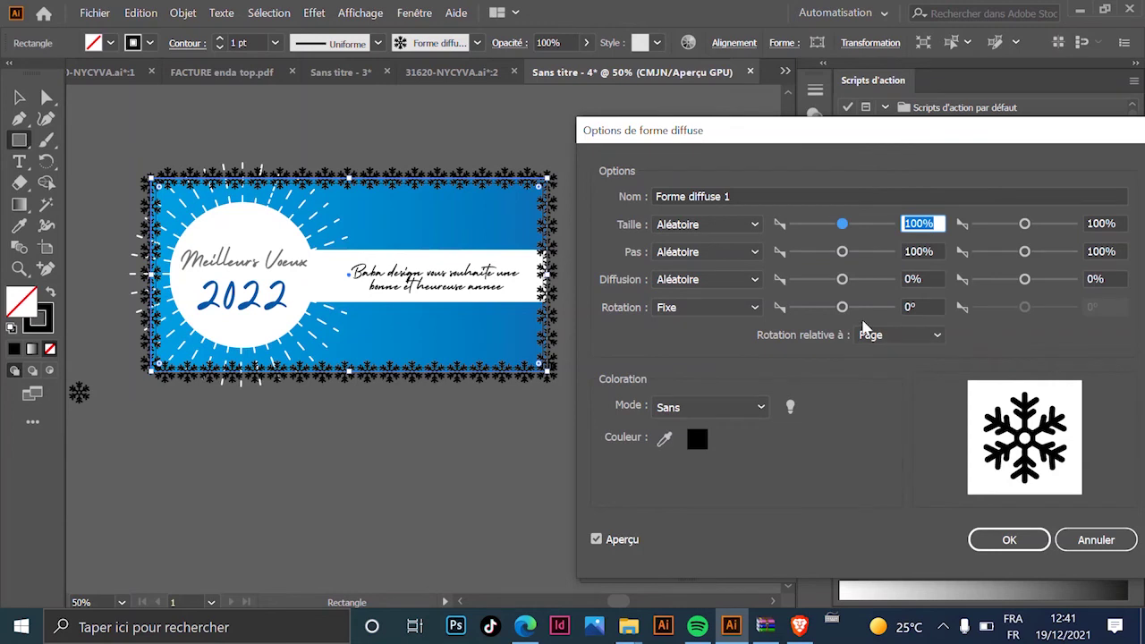
pyautogui.press('Down')
pyautogui.press('Down')
pyautogui.press('Down')
pyautogui.press('Down')
pyautogui.press('Down')
pyautogui.press('Down')
pyautogui.press('Down')
pyautogui.press('Down')
pyautogui.press('Down')
pyautogui.press('Down')
pyautogui.press('Down')
pyautogui.press('Down')
pyautogui.press('Down')
pyautogui.press('Down')
pyautogui.press('Down')
pyautogui.press('Down')
pyautogui.press('Down')
pyautogui.press('Down')
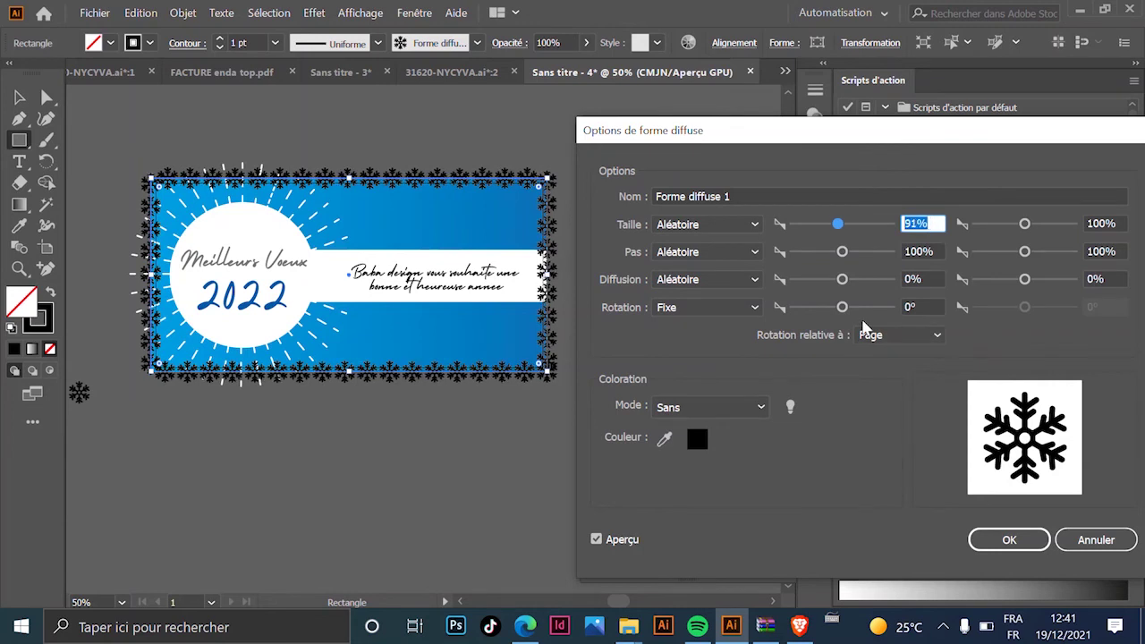
pyautogui.press('Down')
pyautogui.press('Down')
pyautogui.press('Down')
pyautogui.press('Down')
pyautogui.press('Down')
pyautogui.press('Down')
pyautogui.press('Down')
pyautogui.press('Down')
pyautogui.press('Down')
pyautogui.press('Down')
pyautogui.press('Down')
pyautogui.press('Down')
pyautogui.press('Down')
pyautogui.press('Down')
pyautogui.press('Down')
pyautogui.press('Down')
pyautogui.press('Down')
pyautogui.press('Down')
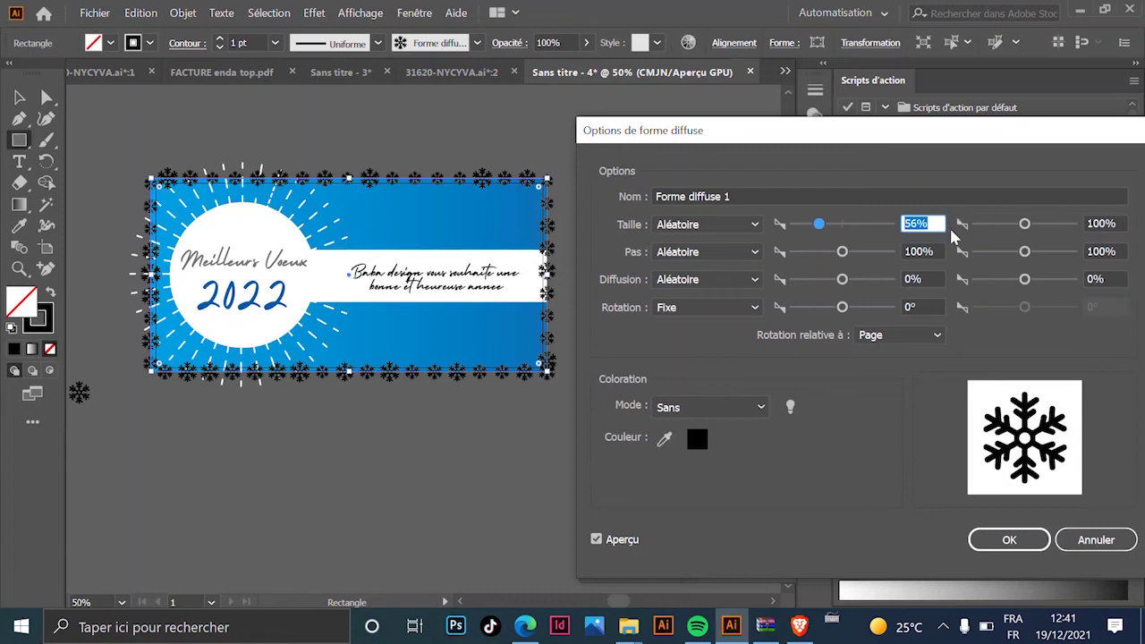
# Set the minimum Pas of the snowflake scatter brush to 103%.
pyautogui.click(936, 251)
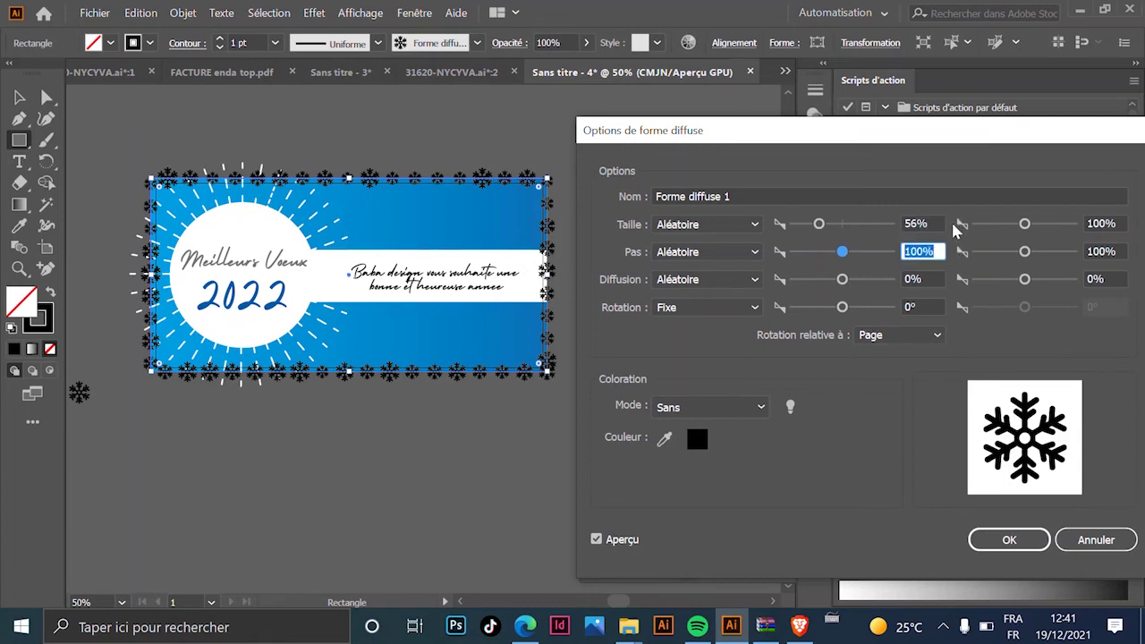
pyautogui.press('Down')
pyautogui.press('Down')
pyautogui.press('Down')
pyautogui.press('Down')
pyautogui.press('Down')
pyautogui.press('Down')
pyautogui.press('Down')
pyautogui.press('Down')
pyautogui.press('Down')
pyautogui.press('Down')
pyautogui.press('Down')
pyautogui.press('Down')
pyautogui.press('Down')
pyautogui.press('Down')
pyautogui.press('Down')
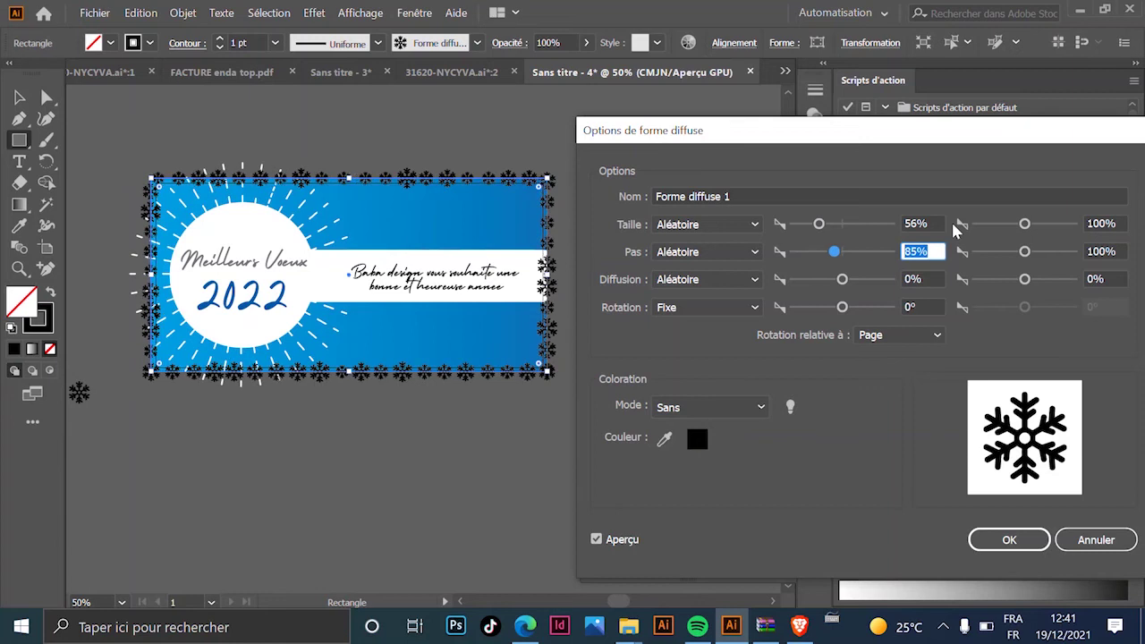
pyautogui.press('Up')
pyautogui.press('Up')
pyautogui.press('Up')
pyautogui.press('Up')
pyautogui.press('Up')
pyautogui.press('Up')
pyautogui.press('Up')
pyautogui.press('Up')
pyautogui.press('Up')
pyautogui.press('Up')
pyautogui.press('Up')
pyautogui.press('Up')
pyautogui.press('Up')
pyautogui.press('Up')
pyautogui.press('Up')
pyautogui.press('Up')
pyautogui.press('Up')
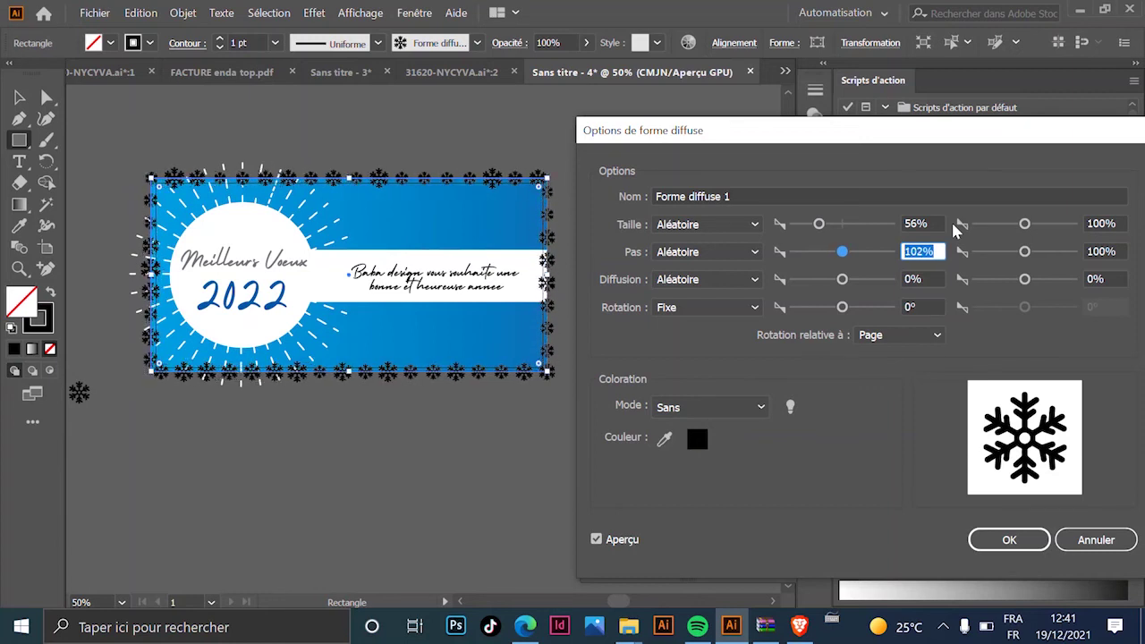
pyautogui.press('Up')
# Lower the minimum Diffusion of the snowflake scatter brush to -352% to spread the snowflakes across the card.
pyautogui.press('Tab')
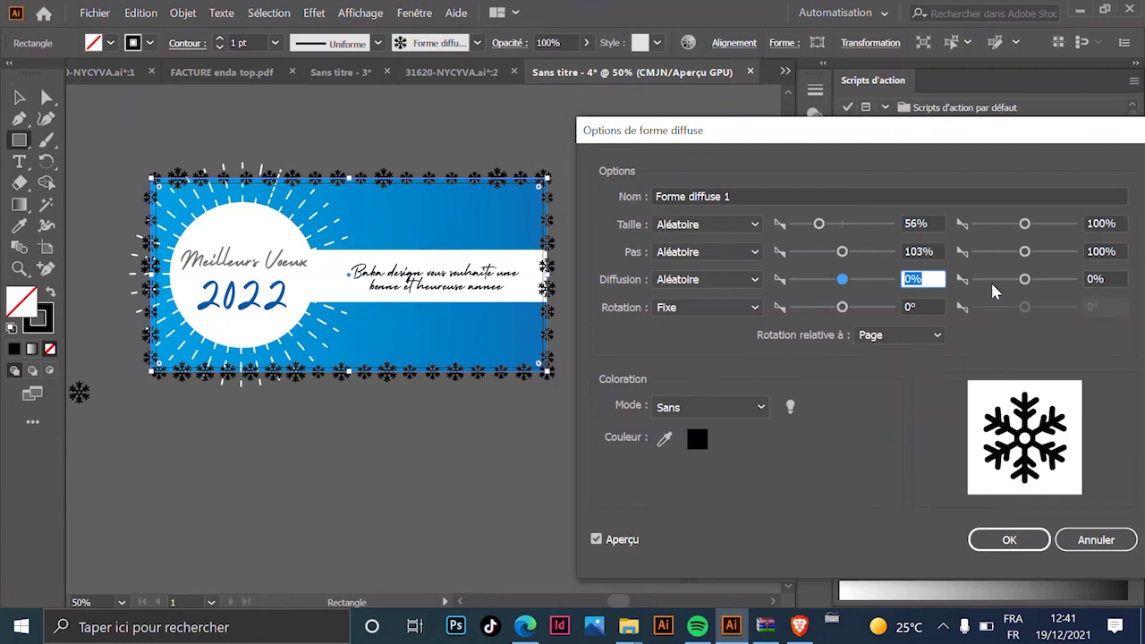
pyautogui.press('Down')
pyautogui.press('Down')
pyautogui.press('Down')
pyautogui.press('Down')
pyautogui.press('Down')
pyautogui.press('Down')
pyautogui.press('Down')
pyautogui.press('Down')
pyautogui.press('Down')
pyautogui.press('Down')
pyautogui.press('Down')
pyautogui.press('Down')
pyautogui.press('Down')
pyautogui.press('Down')
pyautogui.press('Down')
pyautogui.press('Down')
pyautogui.press('Down')
pyautogui.press('Down')
pyautogui.press('Down')
pyautogui.press('Down')
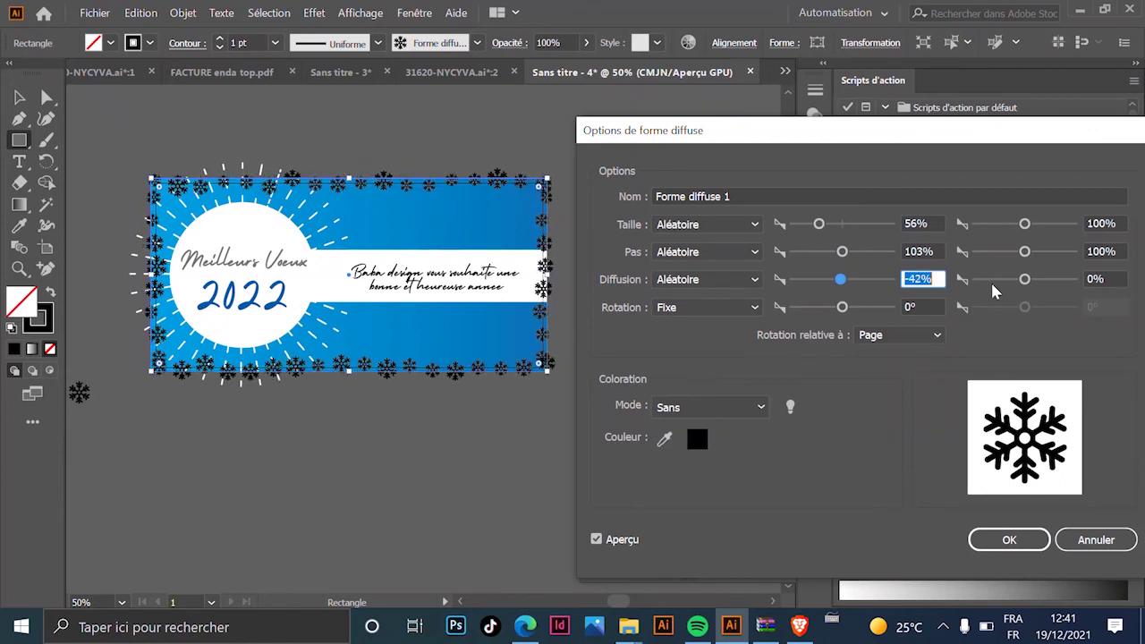
pyautogui.press('Down')
pyautogui.press('Down')
pyautogui.press('Down')
pyautogui.press('Down')
pyautogui.press('Down')
pyautogui.press('Down')
pyautogui.press('Down')
pyautogui.press('Down')
pyautogui.press('Down')
pyautogui.press('Down')
pyautogui.press('Down')
pyautogui.press('Down')
pyautogui.press('Down')
pyautogui.press('Down')
pyautogui.press('Down')
pyautogui.press('Down')
pyautogui.press('Down')
pyautogui.press('Down')
pyautogui.press('Down')
pyautogui.press('Down')
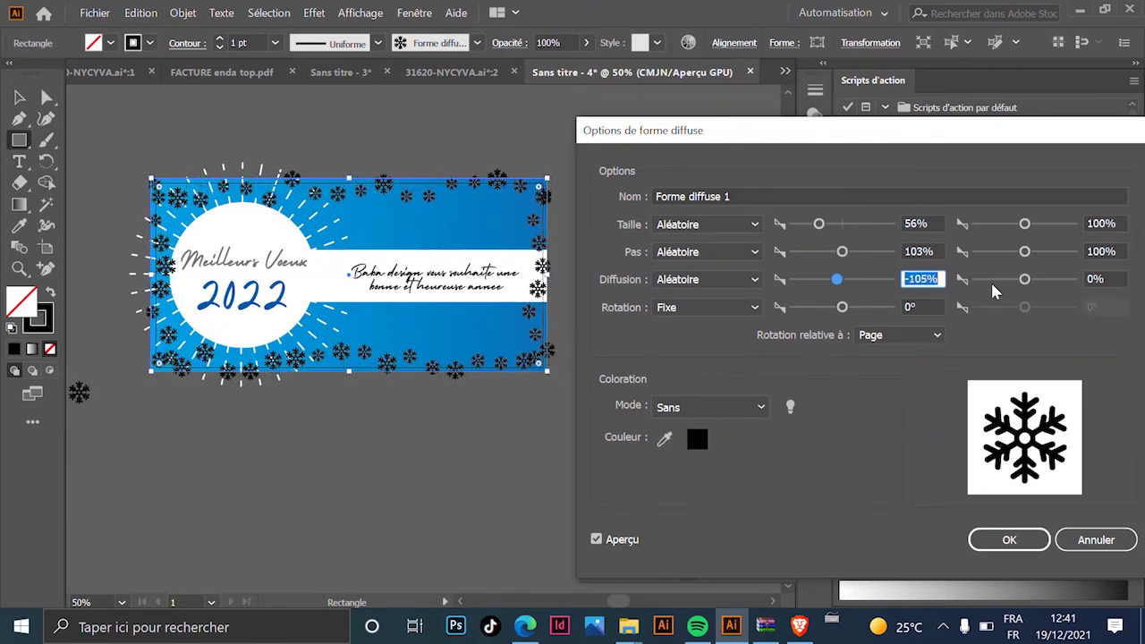
pyautogui.press('Down')
pyautogui.press('Down')
pyautogui.press('Down')
pyautogui.press('Down')
pyautogui.press('Down')
pyautogui.press('Down')
pyautogui.press('Down')
pyautogui.press('Down')
pyautogui.press('Down')
pyautogui.press('Down')
pyautogui.press('Down')
pyautogui.press('Down')
pyautogui.press('Down')
pyautogui.press('Down')
pyautogui.press('Down')
pyautogui.press('Down')
pyautogui.press('Down')
pyautogui.press('Down')
pyautogui.press('Down')
pyautogui.press('Down')
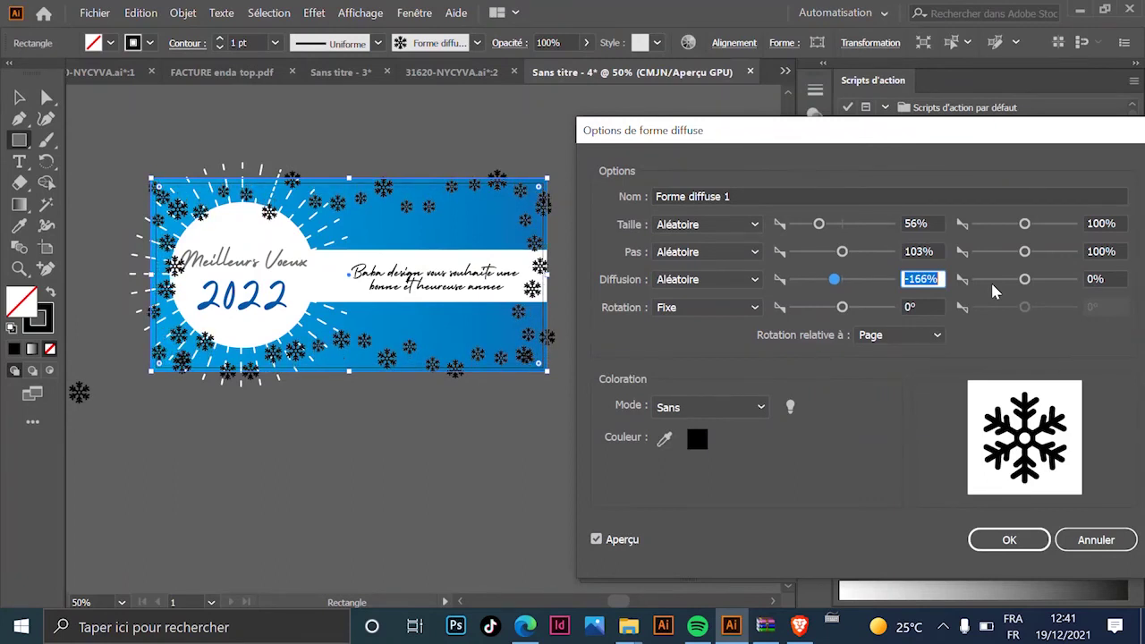
pyautogui.press('Down')
pyautogui.press('Down')
pyautogui.press('Down')
pyautogui.press('Down')
pyautogui.press('Down')
pyautogui.press('Down')
pyautogui.press('Down')
pyautogui.press('Down')
pyautogui.press('Down')
pyautogui.press('Down')
pyautogui.press('Down')
pyautogui.press('Down')
pyautogui.press('Down')
pyautogui.press('Down')
pyautogui.press('Down')
pyautogui.press('Down')
pyautogui.press('Down')
pyautogui.press('Down')
pyautogui.press('Down')
pyautogui.press('Down')
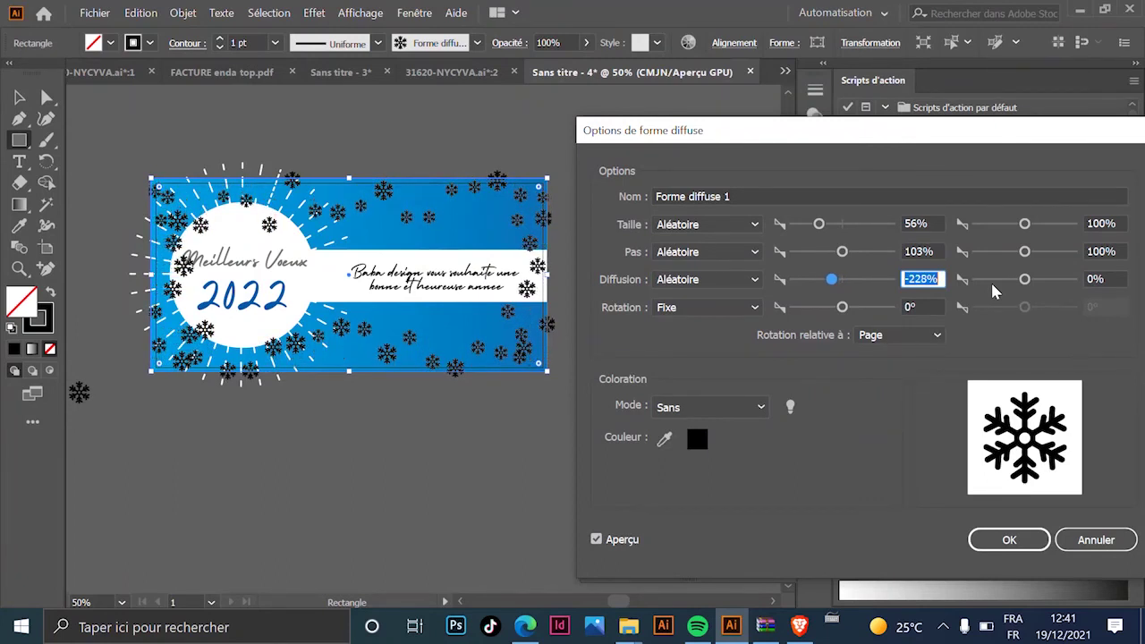
pyautogui.press('Down')
pyautogui.press('Down')
pyautogui.press('Down')
pyautogui.press('Down')
pyautogui.press('Down')
pyautogui.press('Down')
pyautogui.press('Down')
pyautogui.press('Down')
pyautogui.press('Down')
pyautogui.press('Down')
pyautogui.press('Down')
pyautogui.press('Down')
pyautogui.press('Down')
pyautogui.press('Down')
pyautogui.press('Down')
pyautogui.press('Down')
pyautogui.press('Down')
pyautogui.press('Down')
pyautogui.press('Down')
pyautogui.press('Down')
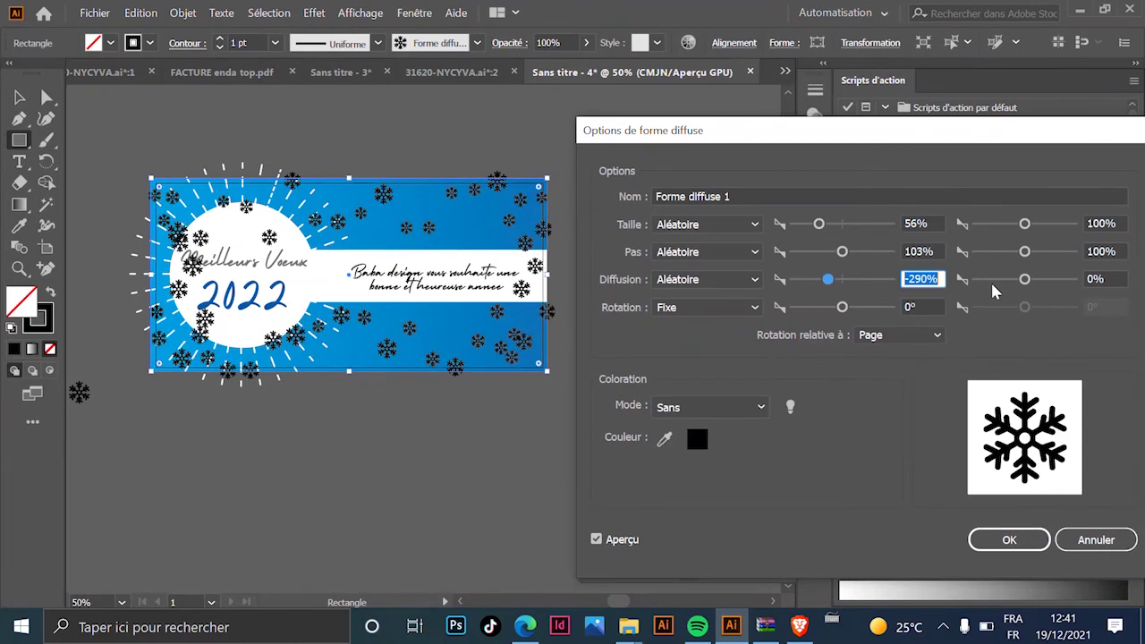
pyautogui.press('Down')
pyautogui.press('Down')
pyautogui.press('Down')
pyautogui.press('Down')
pyautogui.press('Down')
pyautogui.press('Down')
pyautogui.press('Down')
pyautogui.press('Down')
pyautogui.press('Down')
pyautogui.press('Down')
pyautogui.press('Down')
pyautogui.press('Down')
pyautogui.press('Down')
pyautogui.press('Down')
pyautogui.press('Down')
pyautogui.press('Down')
pyautogui.press('Down')
pyautogui.press('Down')
pyautogui.press('Down')
pyautogui.press('Down')
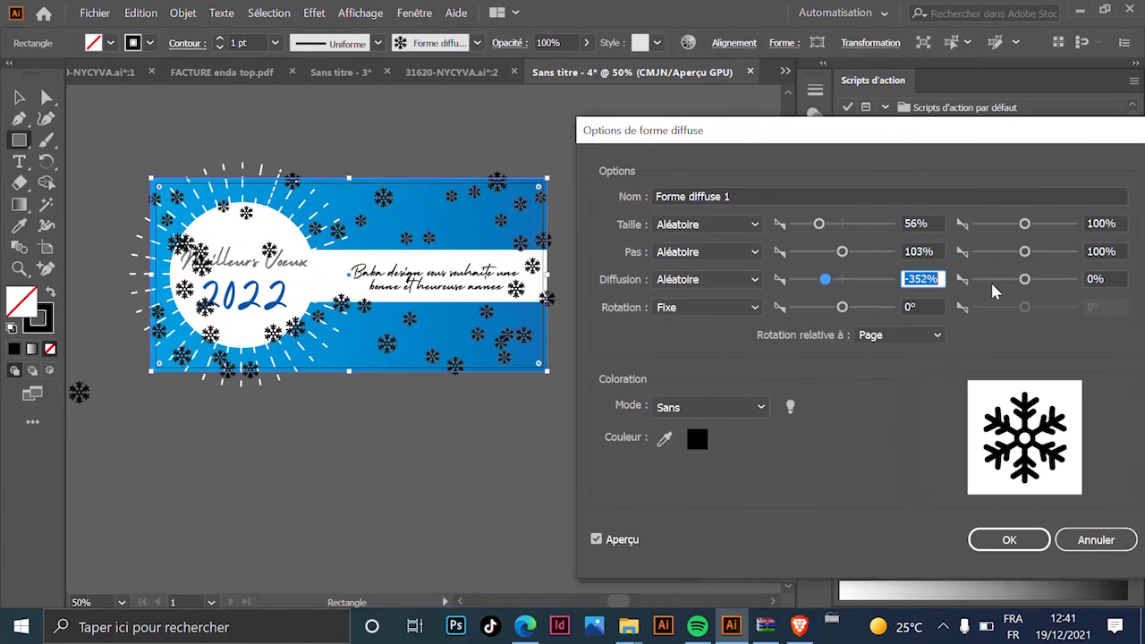
# Set the minimum Diffusion of the snowflake scatter brush to -471% and apply the brush changes to the existing strokes.
pyautogui.press('Down')
pyautogui.press('Down')
pyautogui.press('Down')
pyautogui.press('Down')
pyautogui.press('Down')
pyautogui.press('Down')
pyautogui.press('Down')
pyautogui.press('Down')
pyautogui.press('Down')
pyautogui.press('Down')
pyautogui.press('Down')
pyautogui.press('Down')
pyautogui.press('Down')
pyautogui.press('Down')
pyautogui.press('Down')
pyautogui.press('Down')
pyautogui.press('Down')
pyautogui.press('Down')
pyautogui.press('Down')
pyautogui.press('Down')
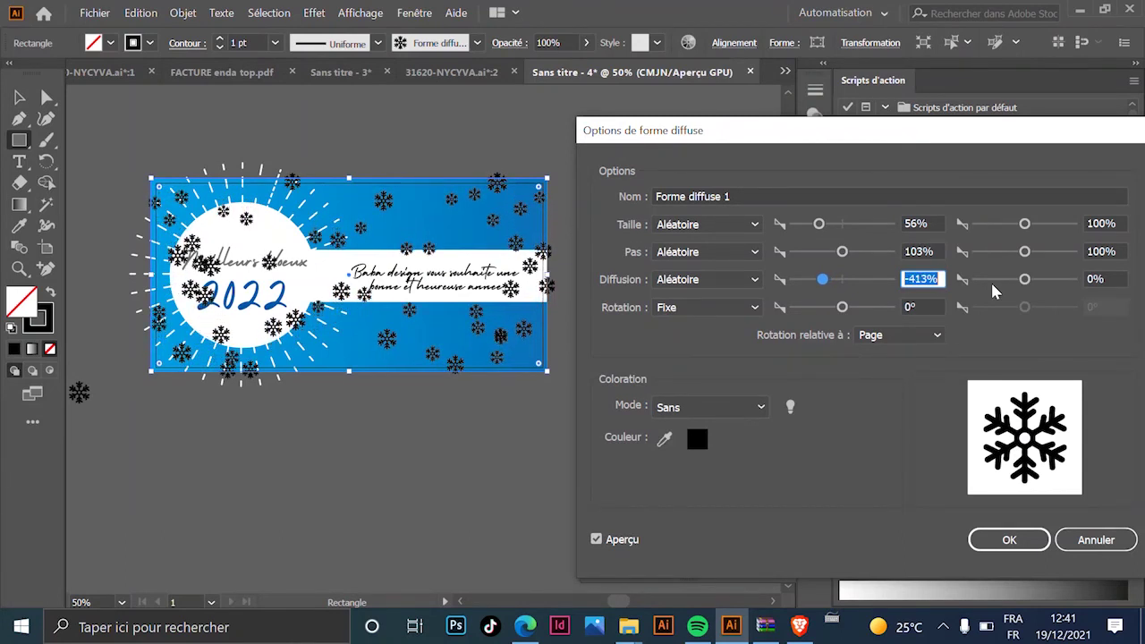
pyautogui.press('Down')
pyautogui.press('Down')
pyautogui.press('Down')
pyautogui.press('Down')
pyautogui.press('Down')
pyautogui.press('Down')
pyautogui.press('Down')
pyautogui.press('Down')
pyautogui.press('Down')
pyautogui.press('Down')
pyautogui.press('Down')
pyautogui.press('Down')
pyautogui.press('Down')
pyautogui.press('Down')
pyautogui.press('Down')
pyautogui.press('Down')
pyautogui.press('Down')
pyautogui.press('Down')
pyautogui.press('Down')
pyautogui.press('Down')
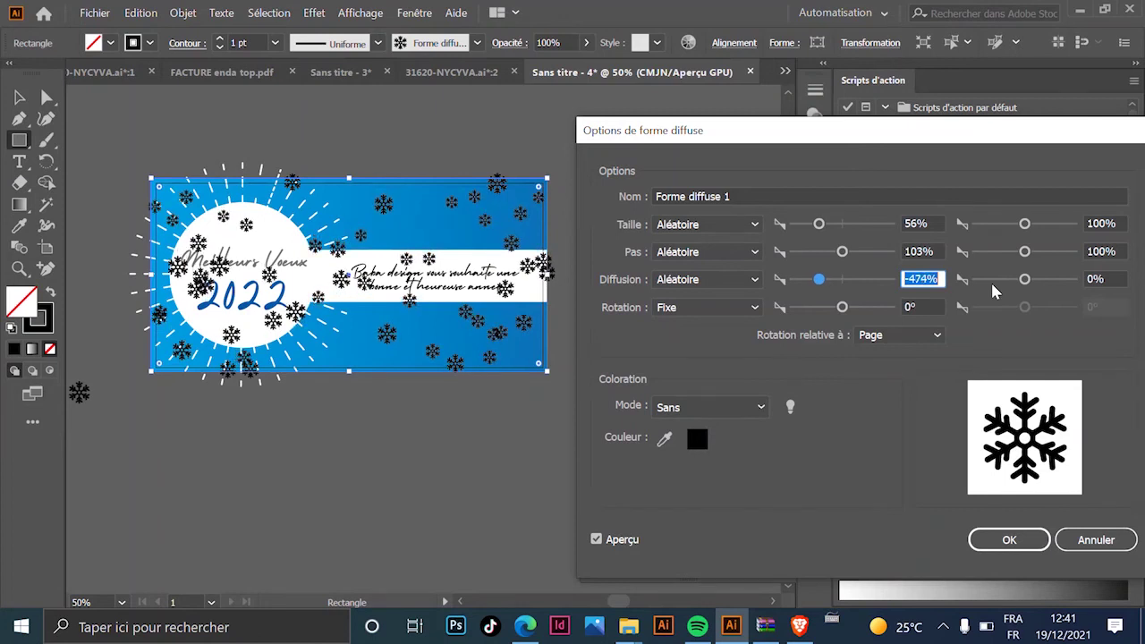
pyautogui.press('Up')
pyautogui.press('Up')
pyautogui.press('Up')
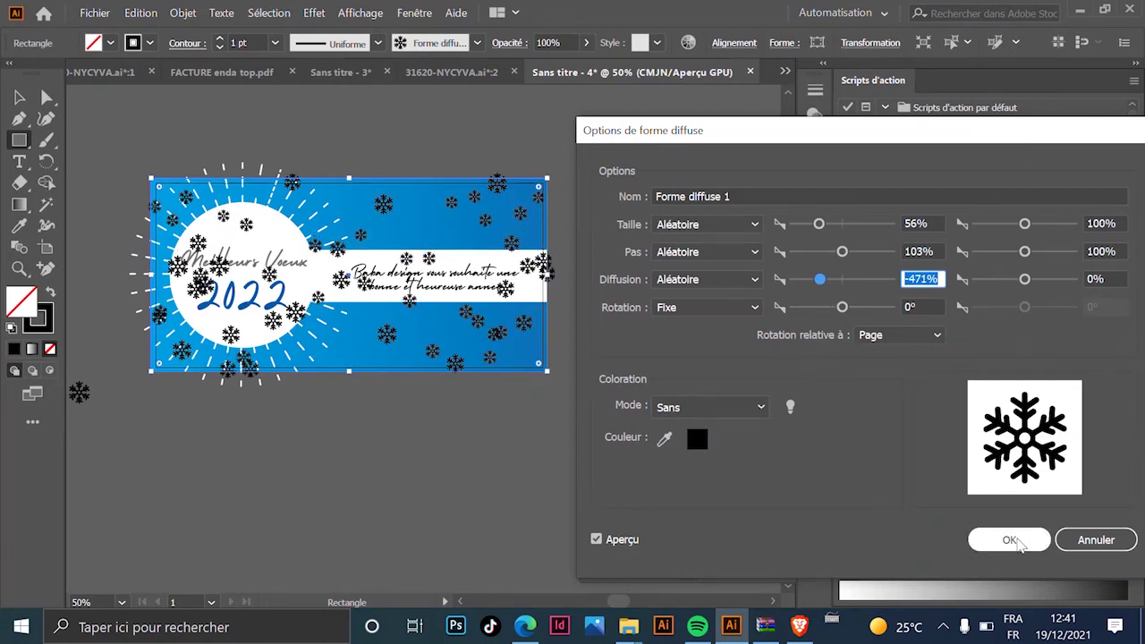
pyautogui.click(1019, 541)
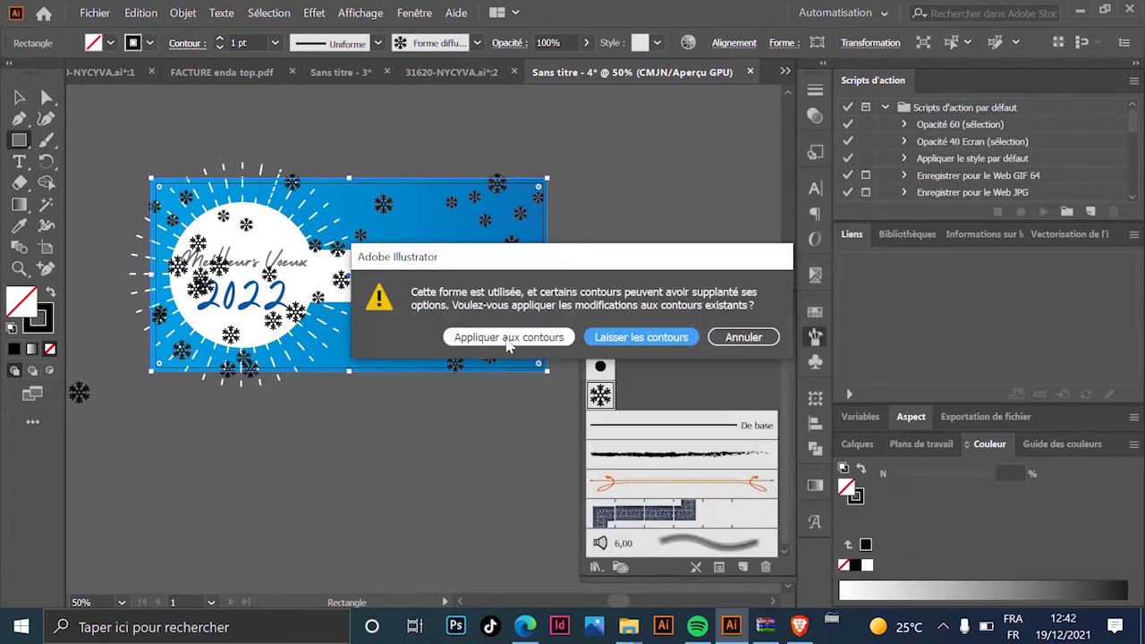
pyautogui.click(530, 340)
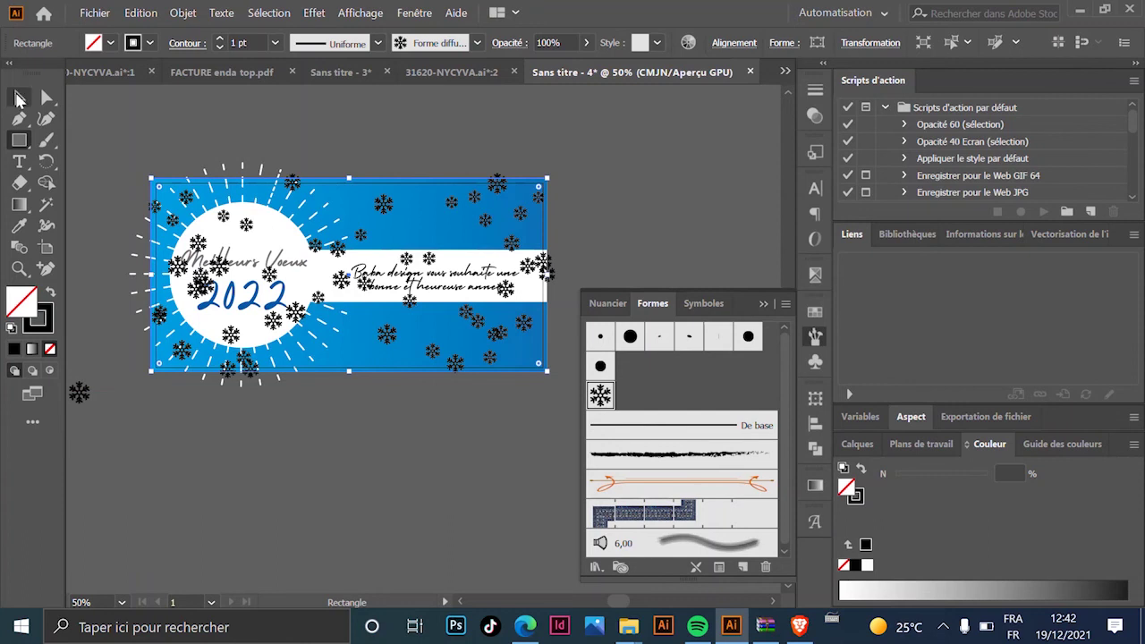
# Expand the appearance of the snowflake-brushed rectangle and fill the resulting snowflakes with white.
pyautogui.click(19, 96)
pyautogui.click(184, 14)
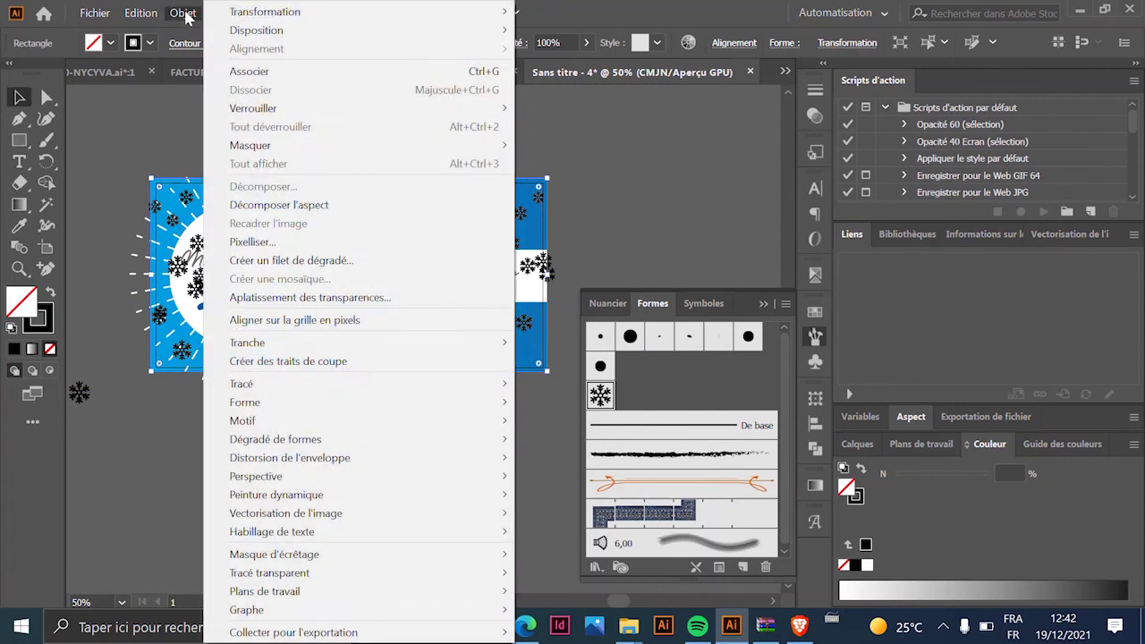
pyautogui.click(278, 205)
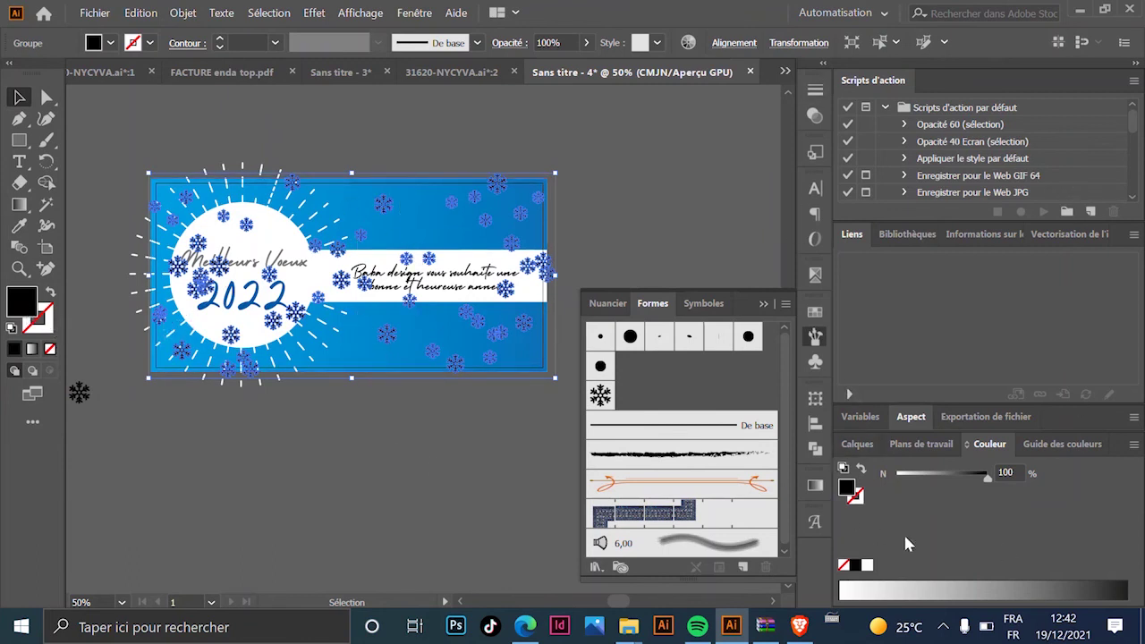
pyautogui.click(868, 566)
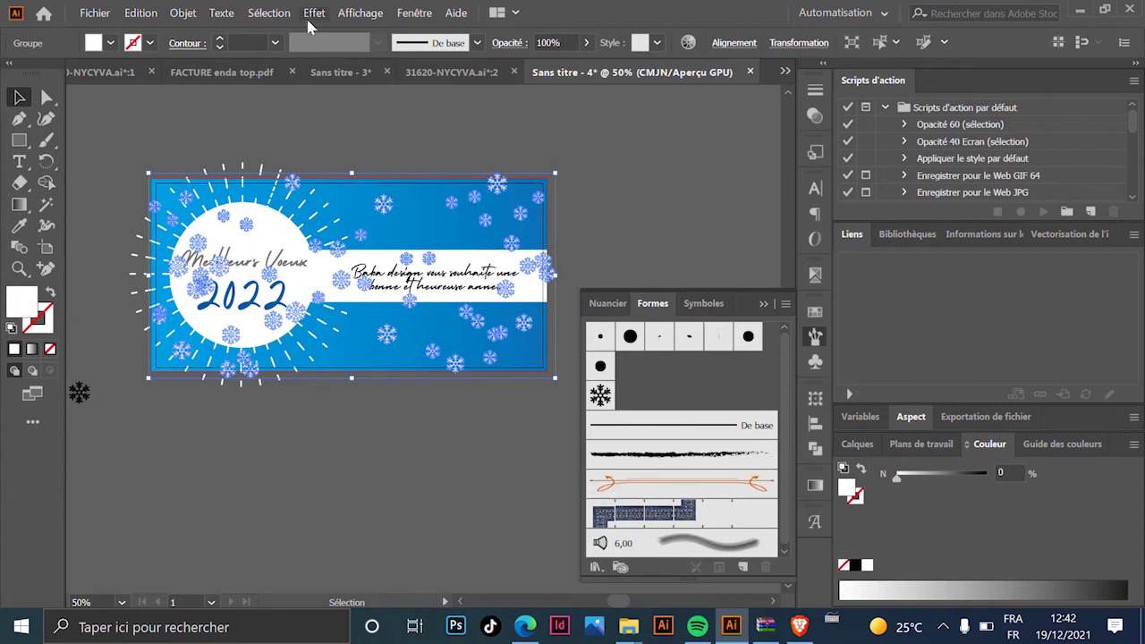
# Apply a Gaussian blur (Flou gaussien) with a 4,4 pixel radius to the white snowflakes.
pyautogui.click(314, 14)
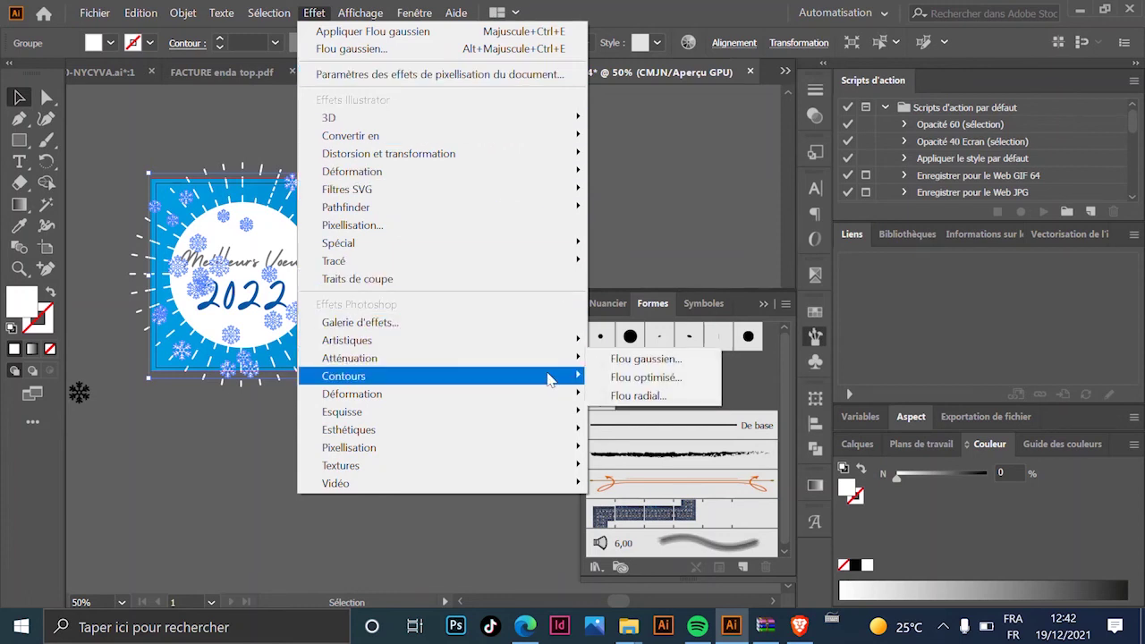
pyautogui.moveTo(548, 360)
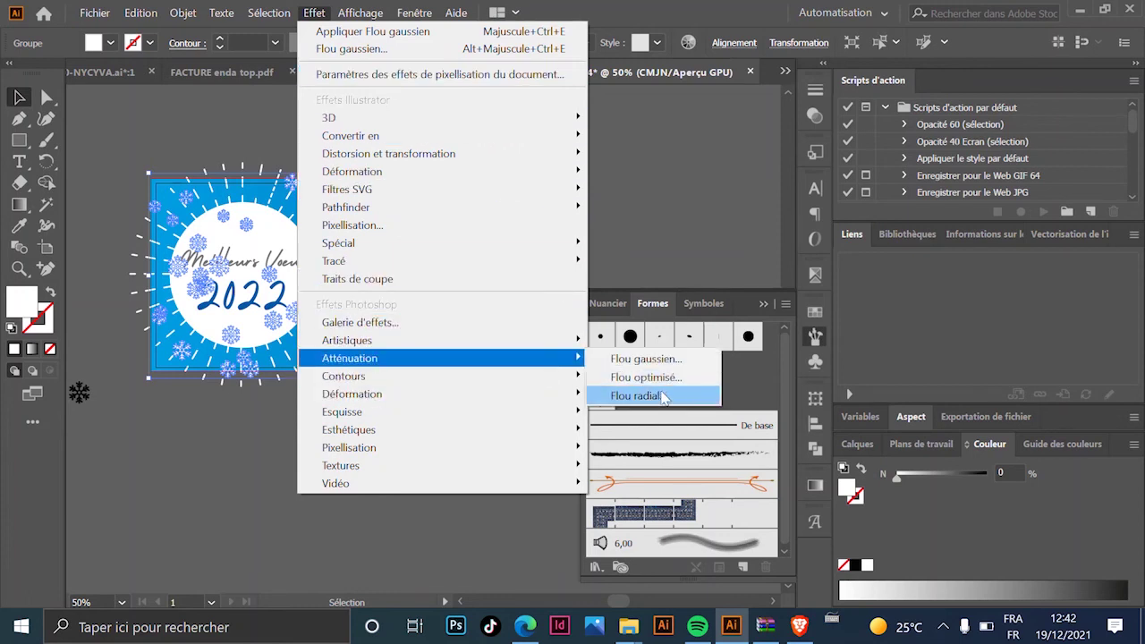
pyautogui.click(646, 359)
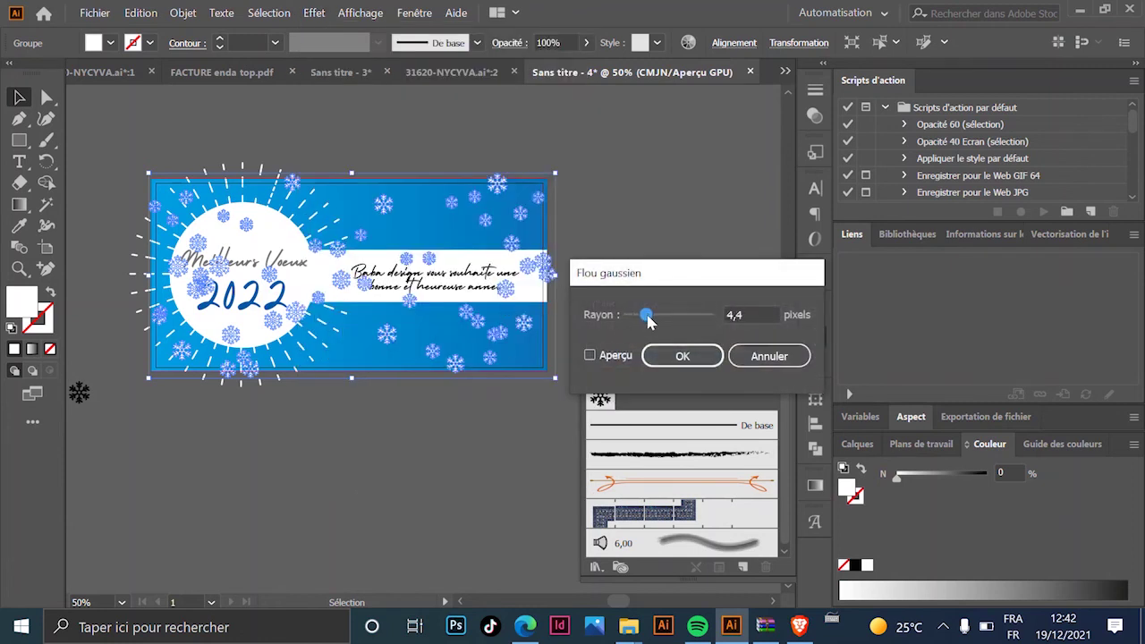
pyautogui.click(680, 357)
pyautogui.click(439, 435)
pyautogui.scroll(1, 506, 430)
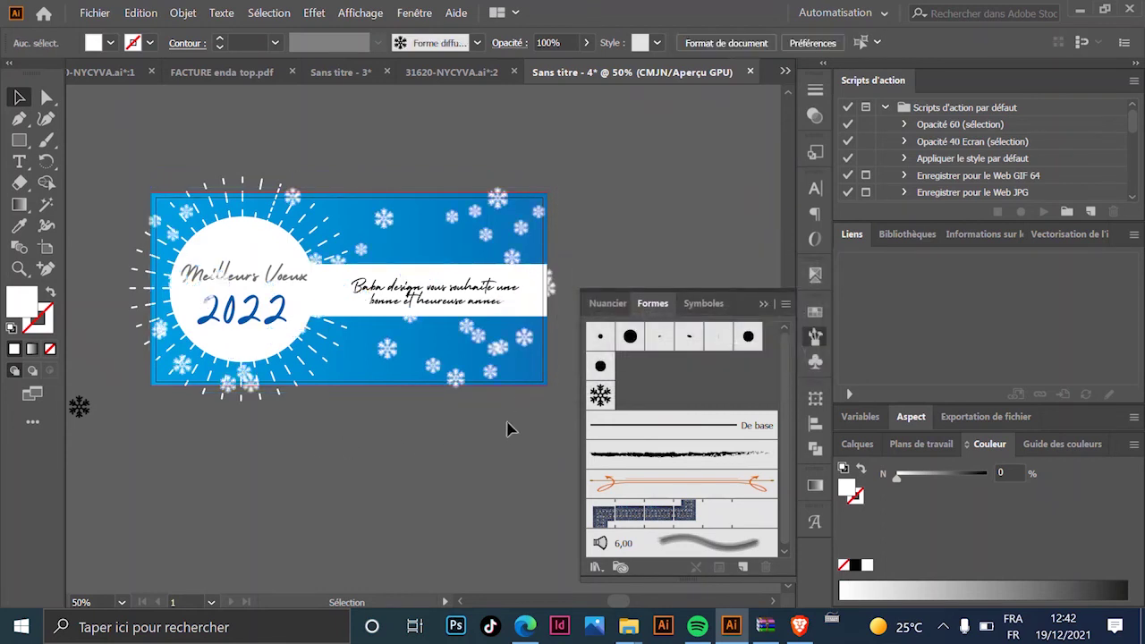
# Send the snowflakes together with the blue background to the back, behind the circle, greeting band and texts.
pyautogui.click(515, 281)
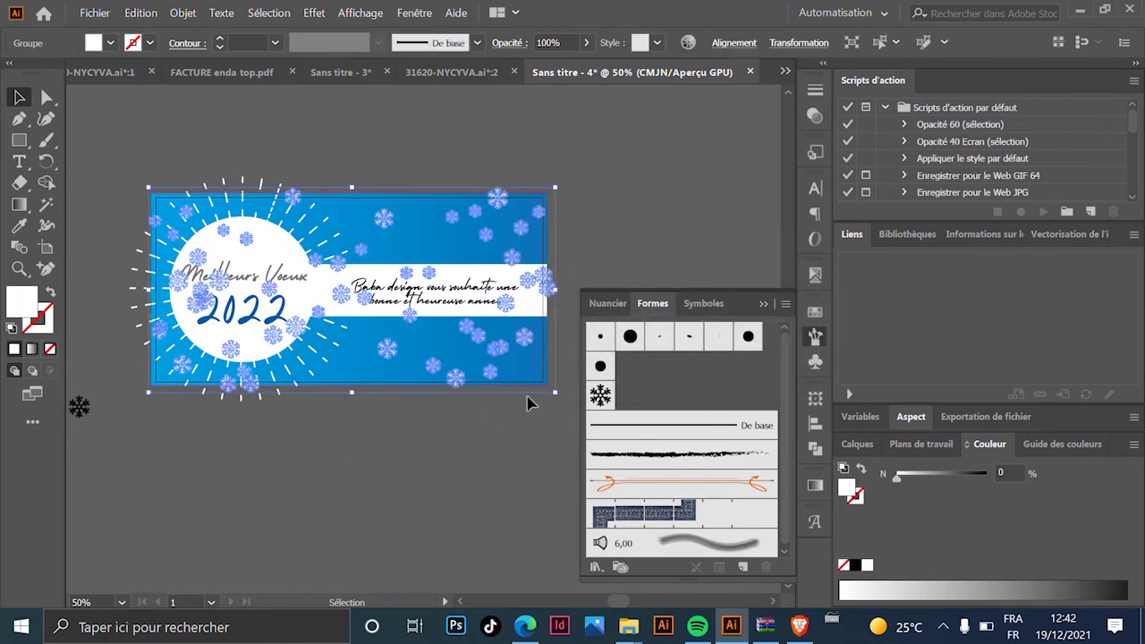
pyautogui.click(607, 198)
pyautogui.click(511, 208)
pyautogui.click(598, 179)
pyautogui.hotkey('ctrl', 'a')
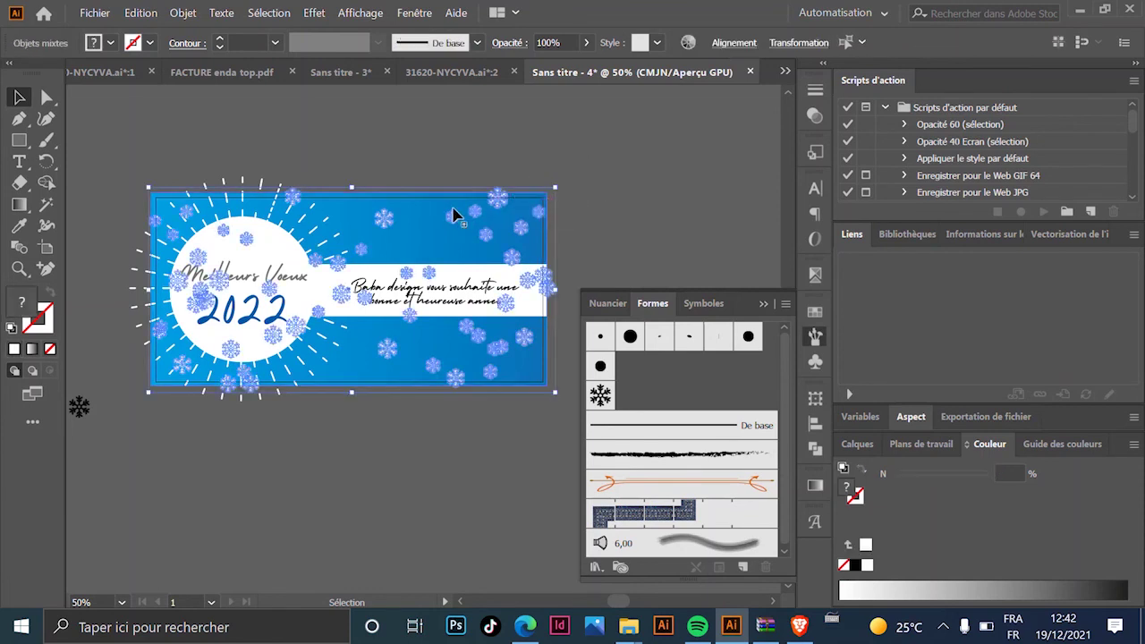
pyautogui.rightClick(453, 212)
pyautogui.moveTo(621, 399)
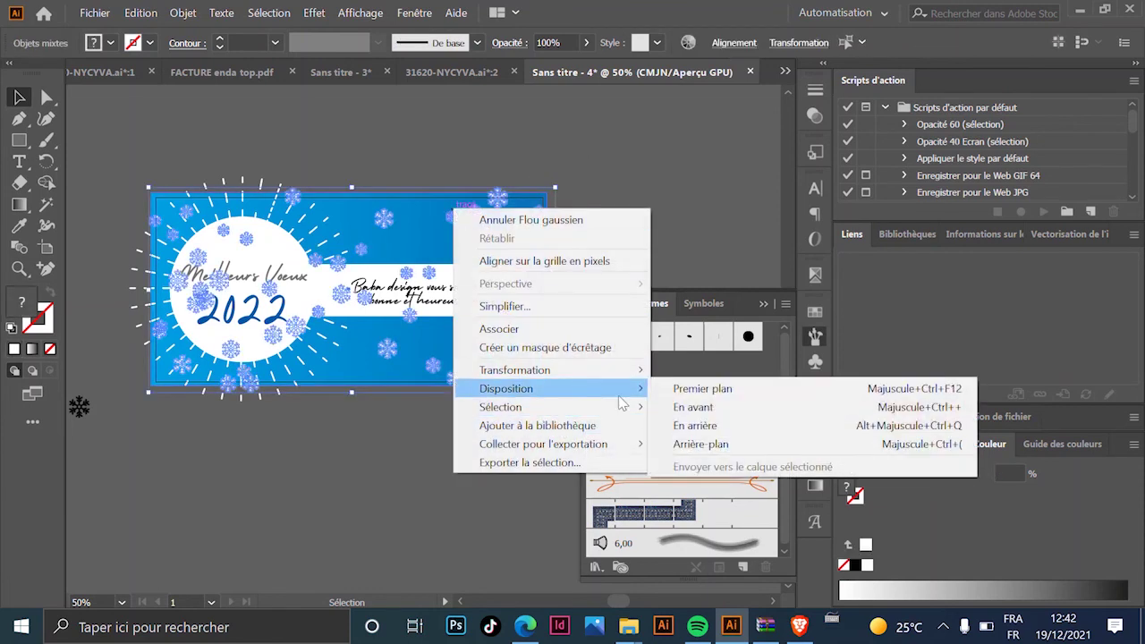
pyautogui.click(746, 445)
pyautogui.click(665, 173)
# Lower the opacity of the snowflake group so it blends into the blue background.
pyautogui.click(501, 206)
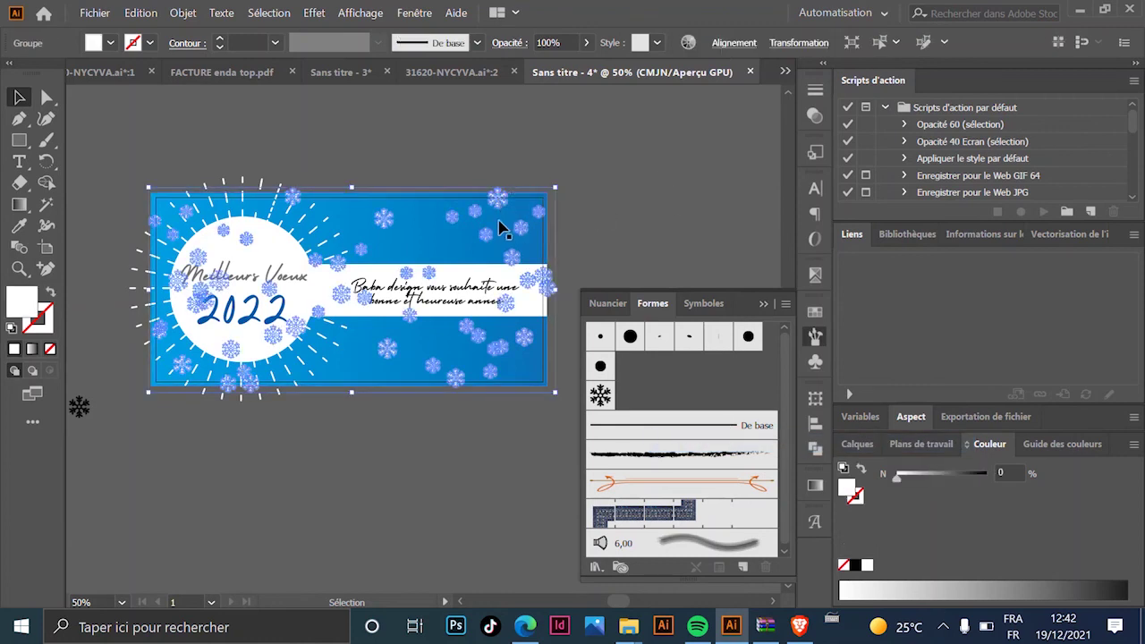
pyautogui.click(587, 43)
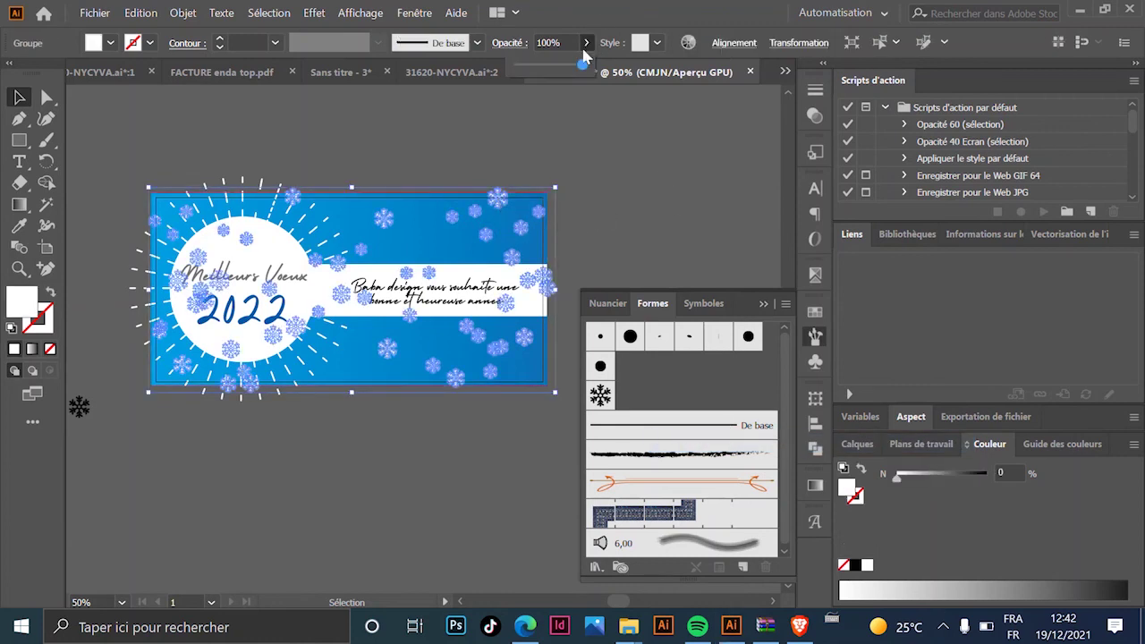
pyautogui.moveTo(565, 68); pyautogui.dragTo(554, 72)
pyautogui.click(640, 191)
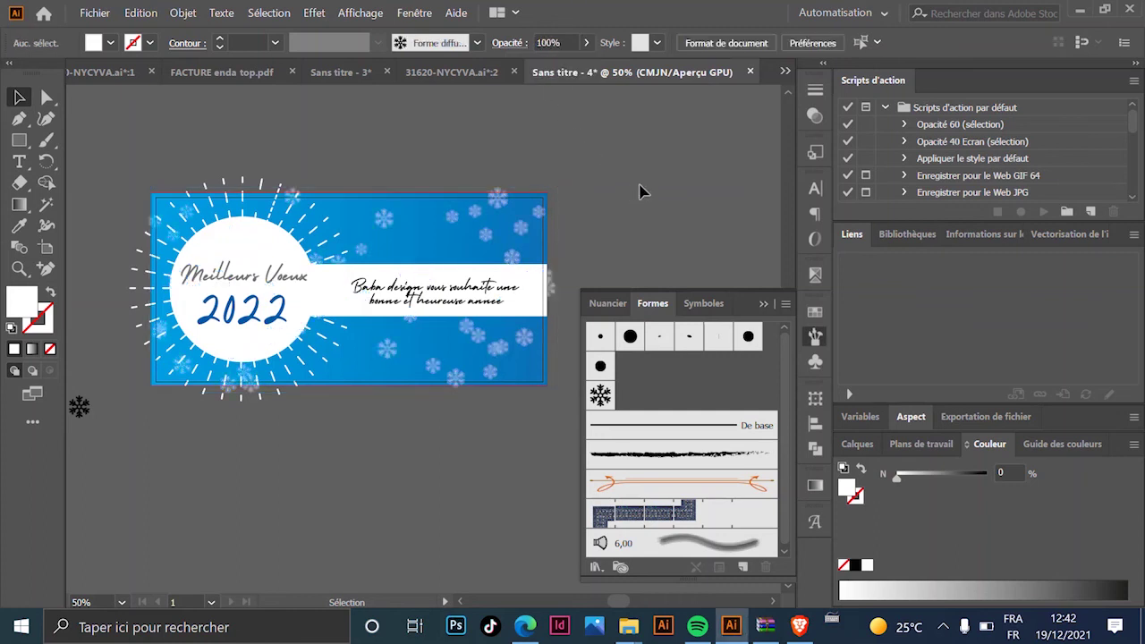
pyautogui.scroll(1, 638, 288)
pyautogui.scroll(-2, 537, 286)
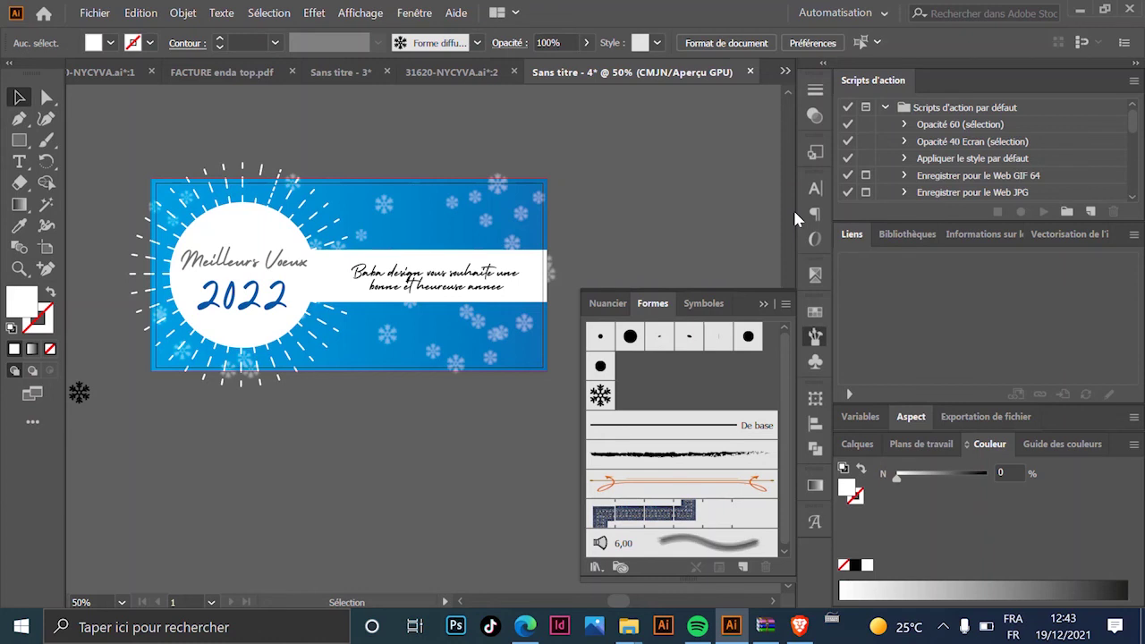
# Switch to the 31620-NYCYVA.ai document and delete the light grey background rectangle behind the Christmas ornaments.
pyautogui.click(462, 75)
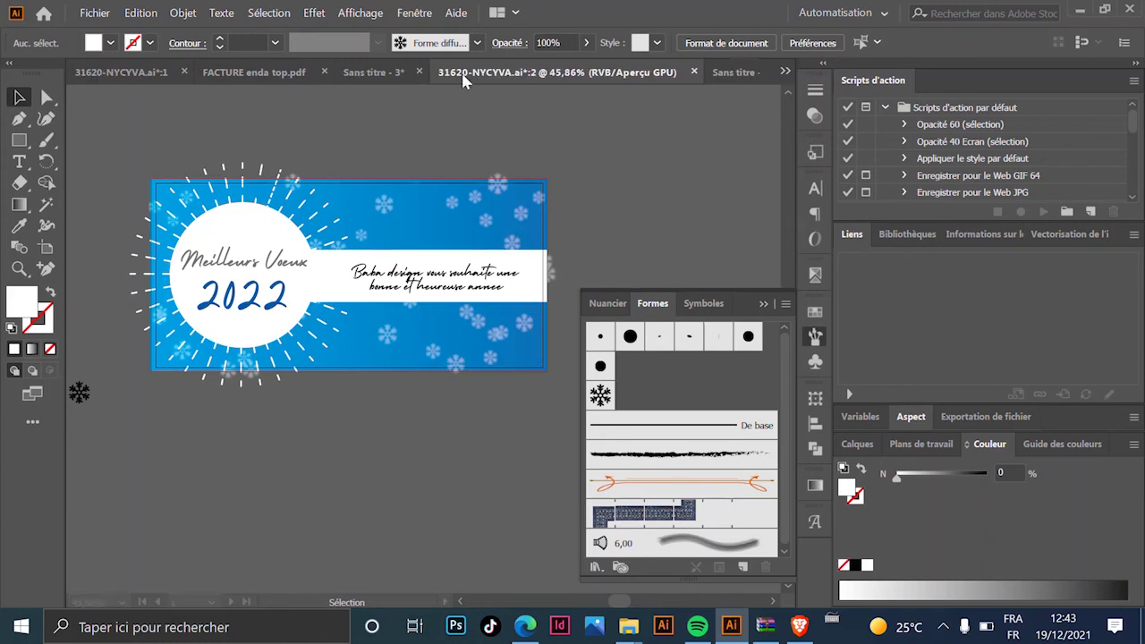
pyautogui.click(455, 248)
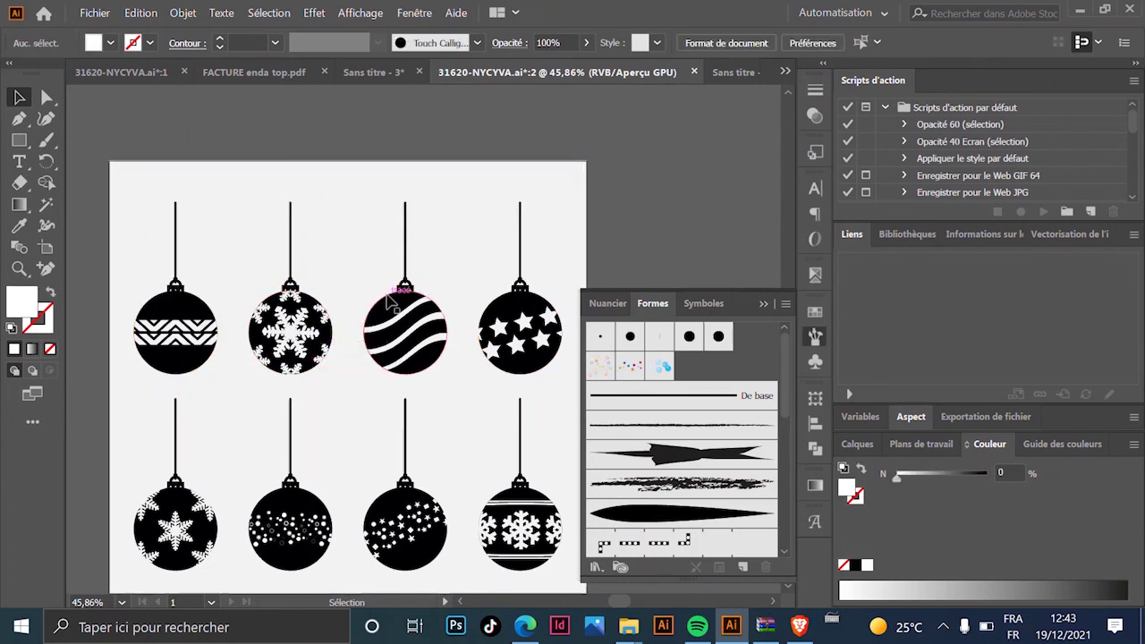
pyautogui.click(580, 192)
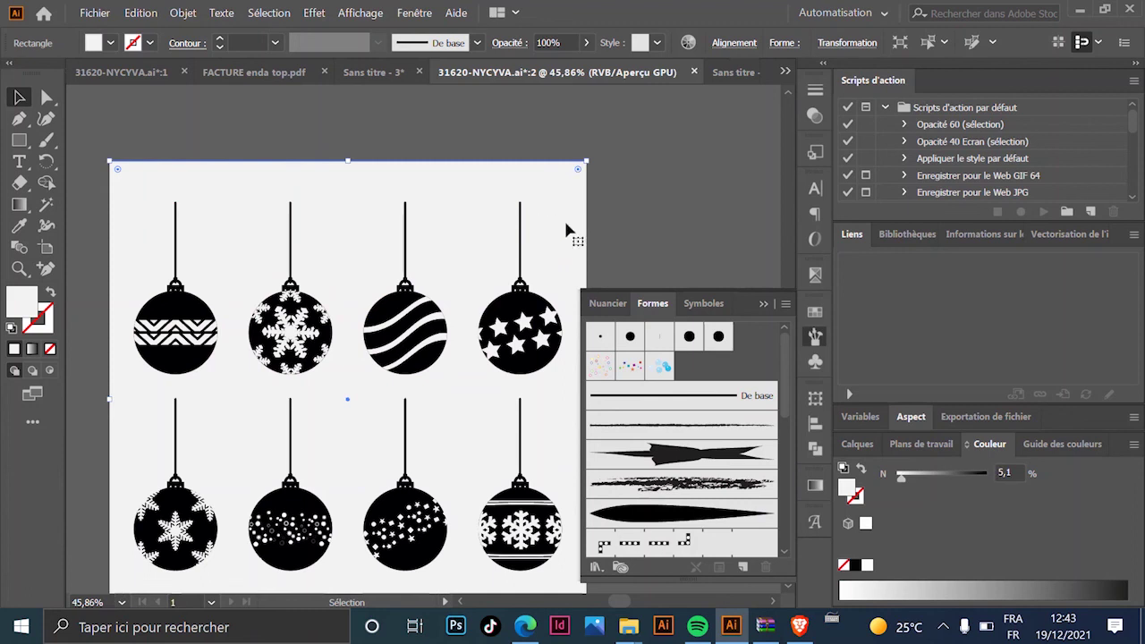
pyautogui.hotkey('ctrl', 'shift', 'a')
pyautogui.hotkey('ctrl', '-')
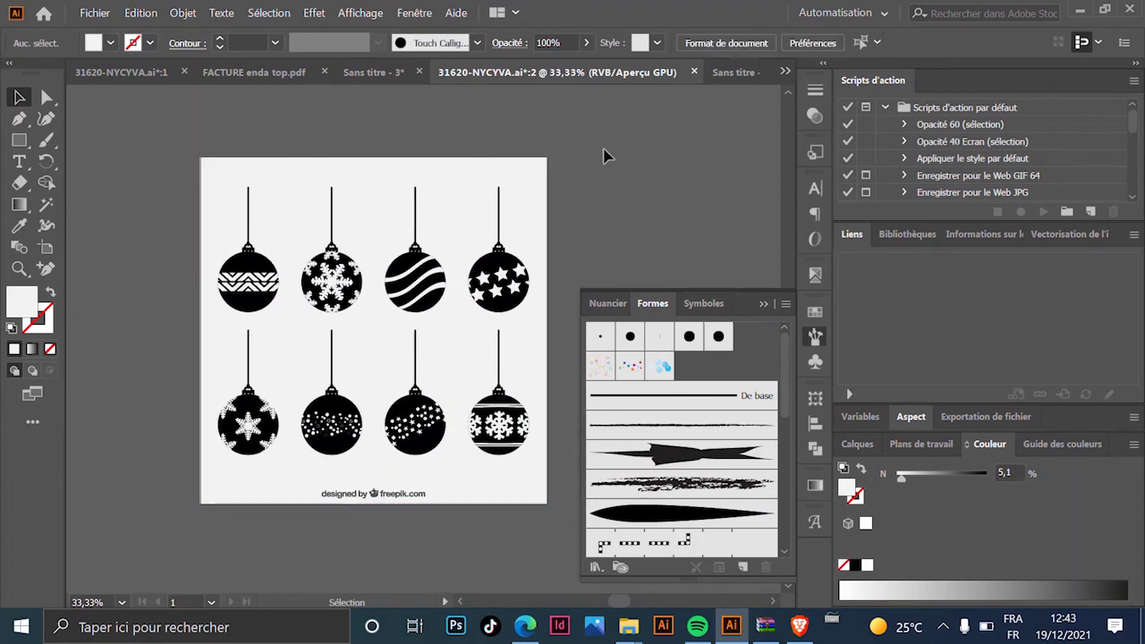
pyautogui.press('a')
pyautogui.click(540, 194)
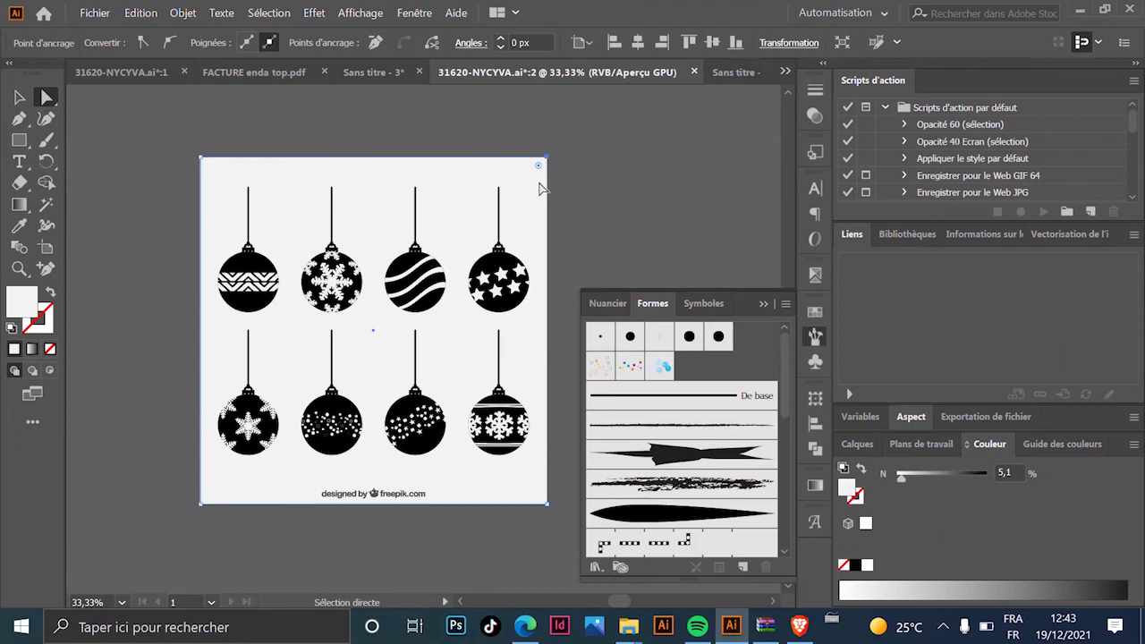
pyautogui.press('Delete')
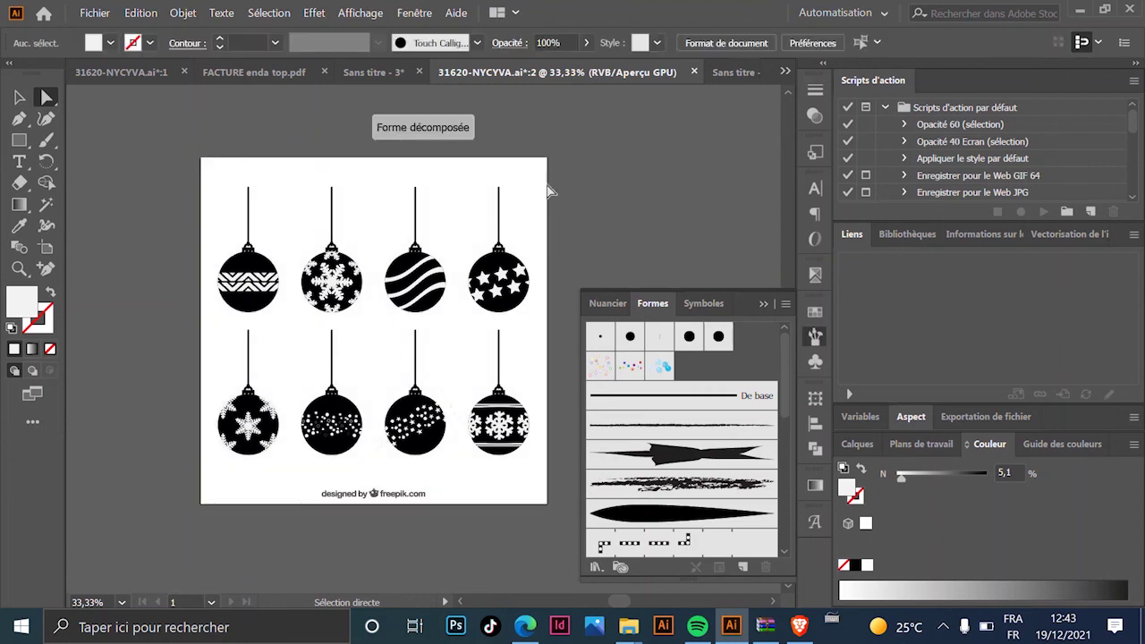
# Select and copy the upper row of four hanging Christmas ornaments.
pyautogui.click(219, 326)
pyautogui.click(185, 243)
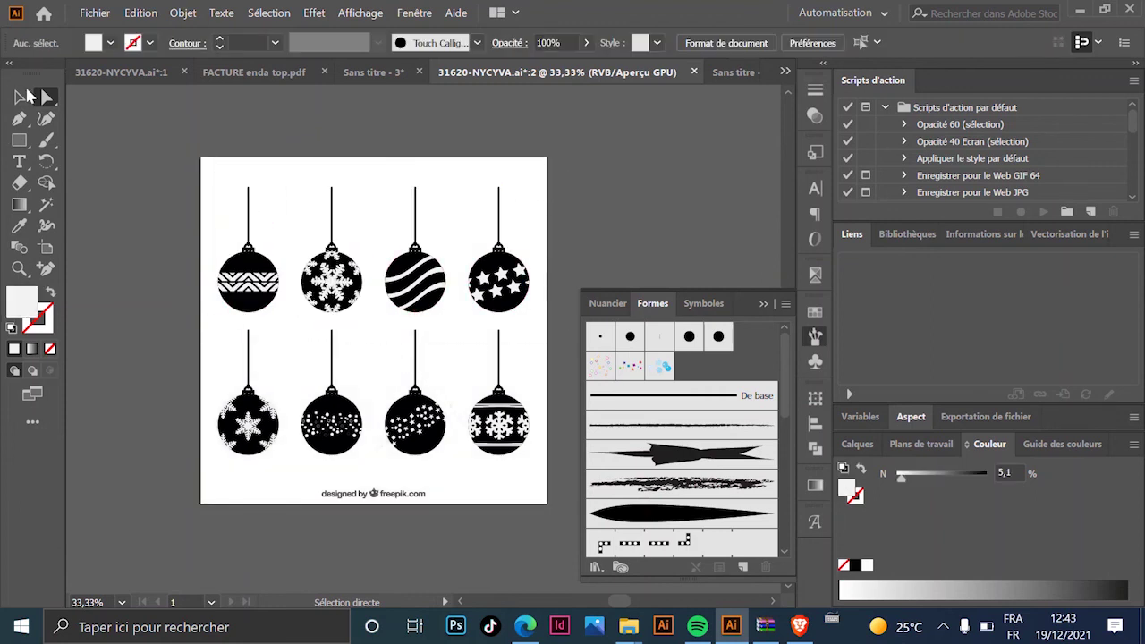
pyautogui.click(18, 98)
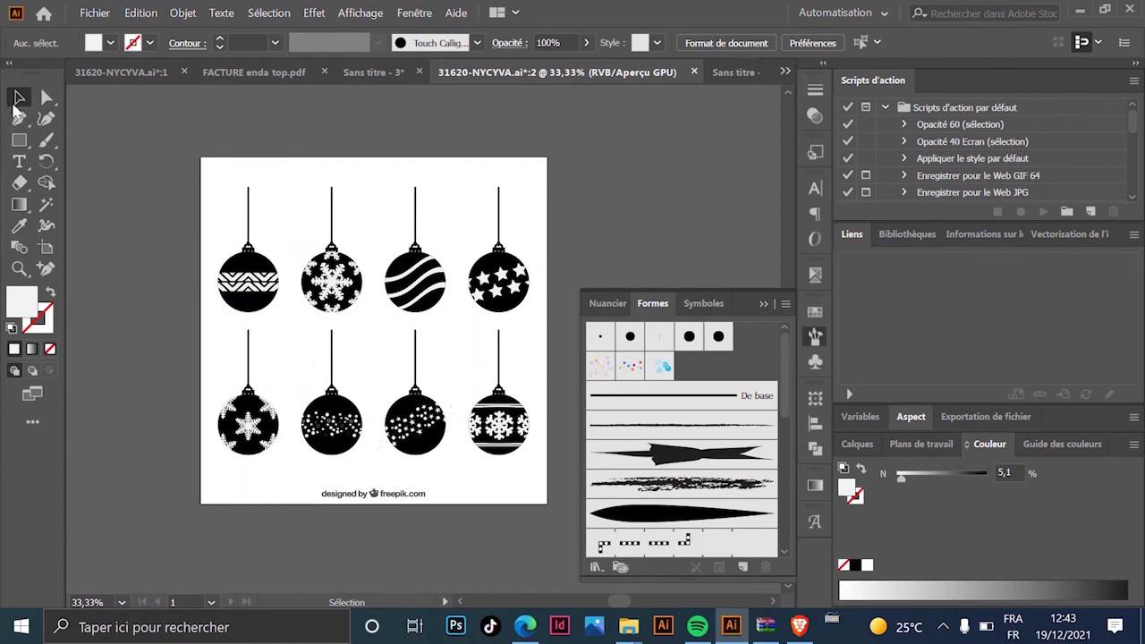
pyautogui.click(271, 326)
pyautogui.click(196, 162)
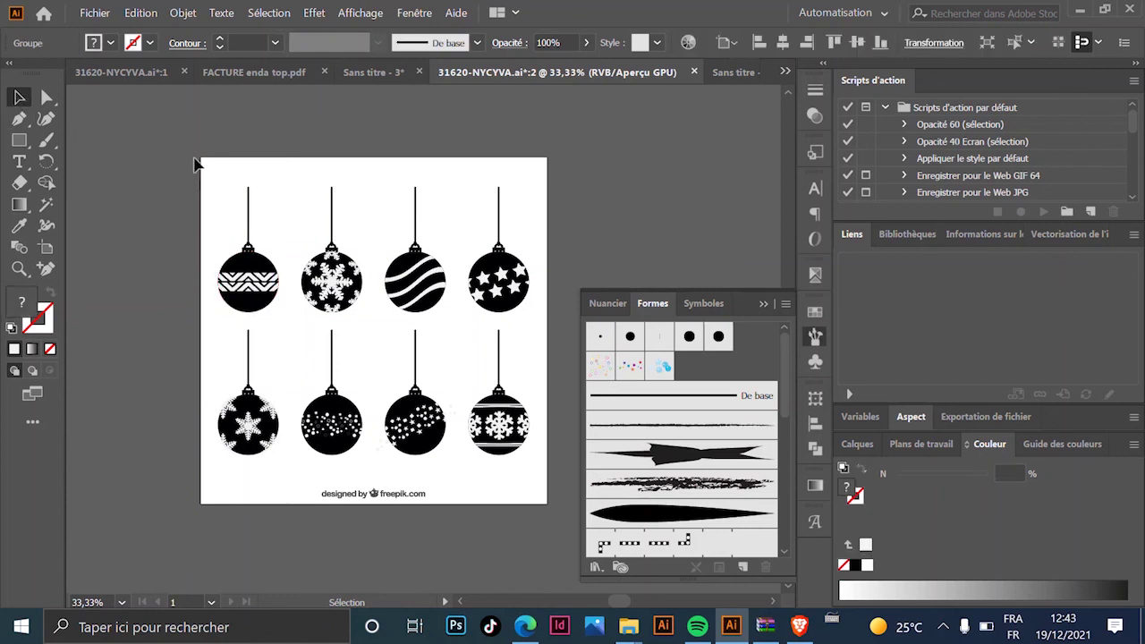
pyautogui.moveTo(344, 179); pyautogui.dragTo(544, 322)
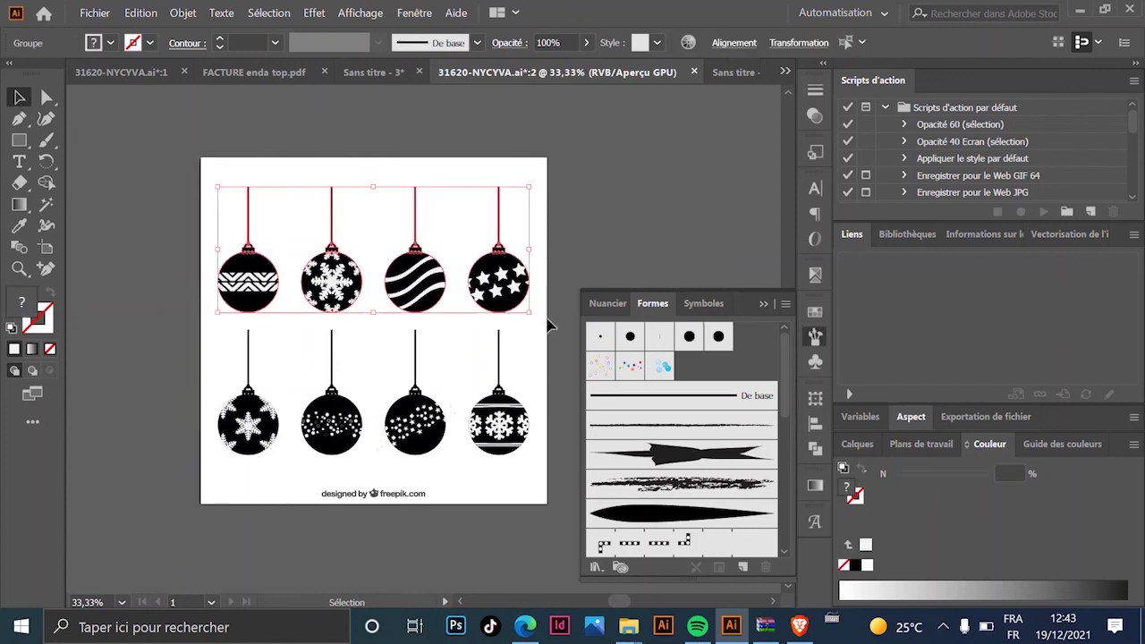
# Paste the four ornaments into the Sans titre - 4 card, scale them down and hang them from its upper edge above the greeting band.
pyautogui.click(732, 72)
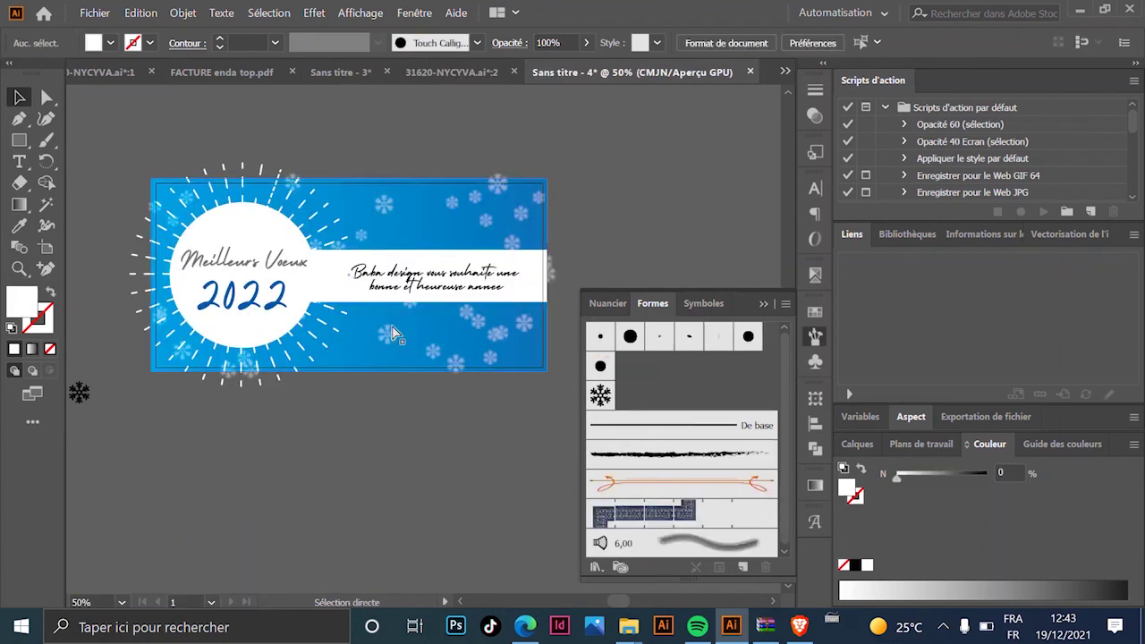
pyautogui.hotkey('ctrl', '+')
pyautogui.hotkey('ctrl', 'v')
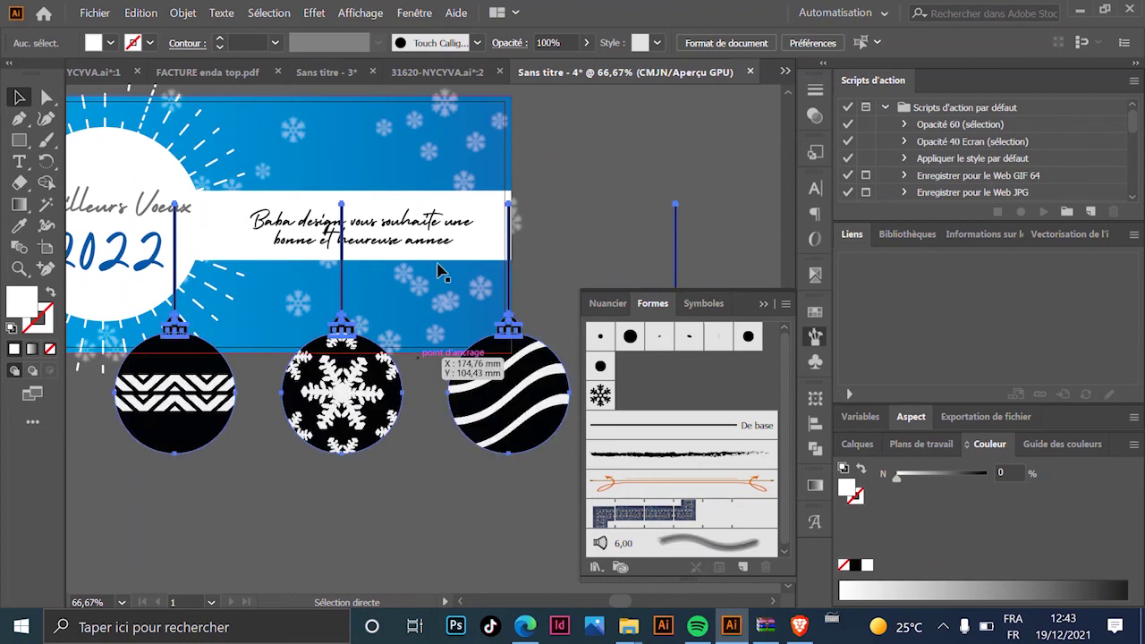
pyautogui.hotkey('ctrl', '-')
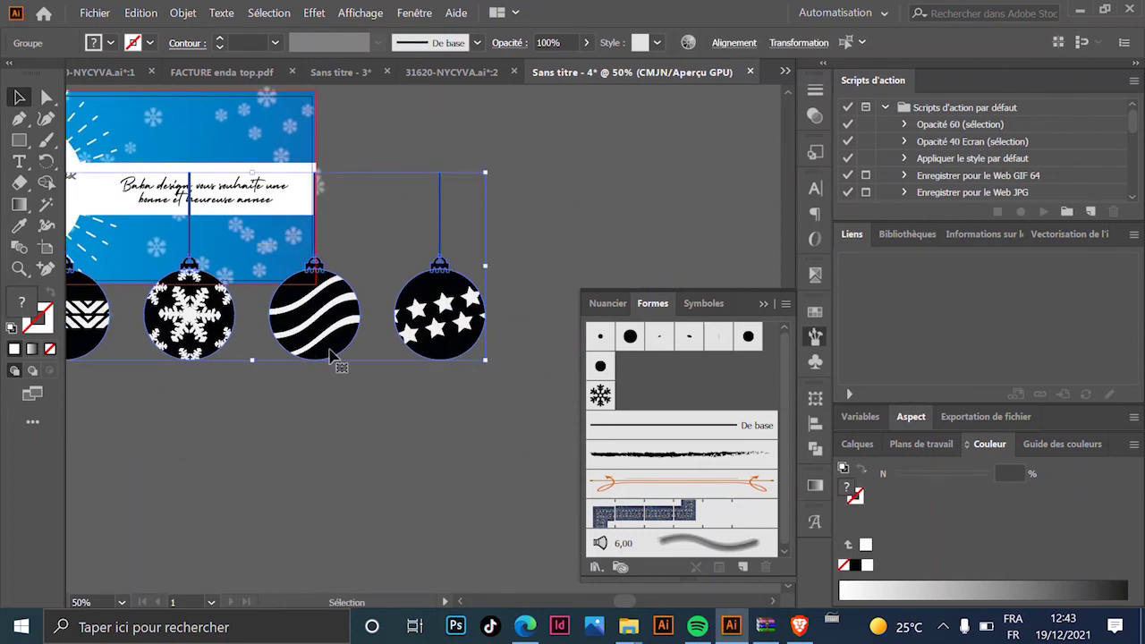
pyautogui.moveTo(253, 363); pyautogui.dragTo(391, 240)
pyautogui.click(568, 224)
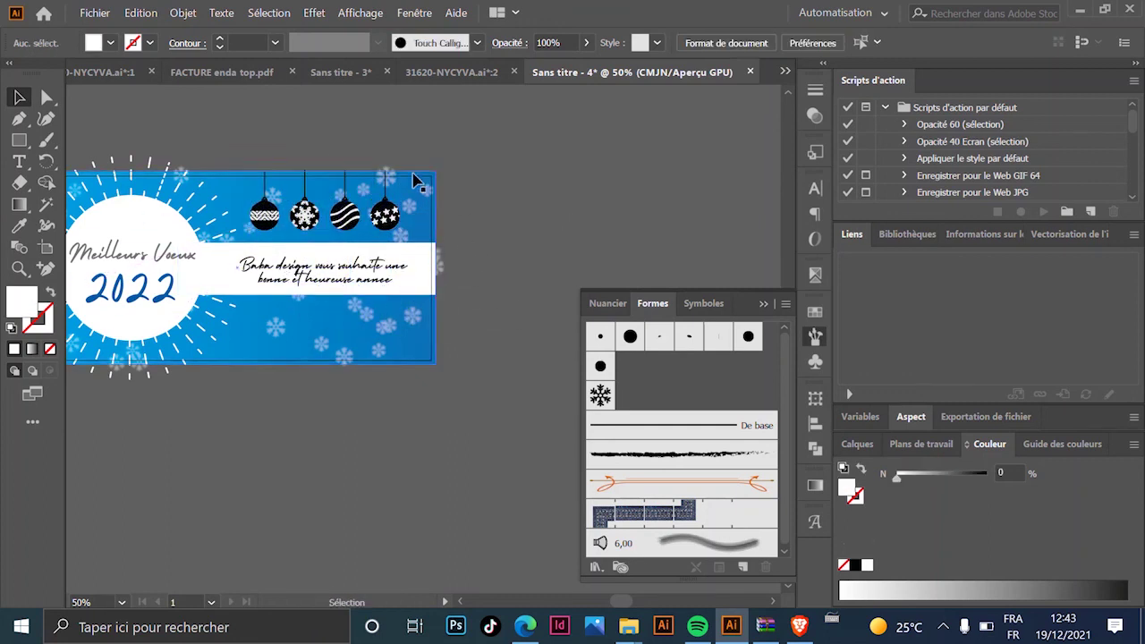
# Select the black ball shapes of the four hanging ornaments and fill them with the blue gradient sampled from the card background.
pyautogui.scroll(1, 309, 224)
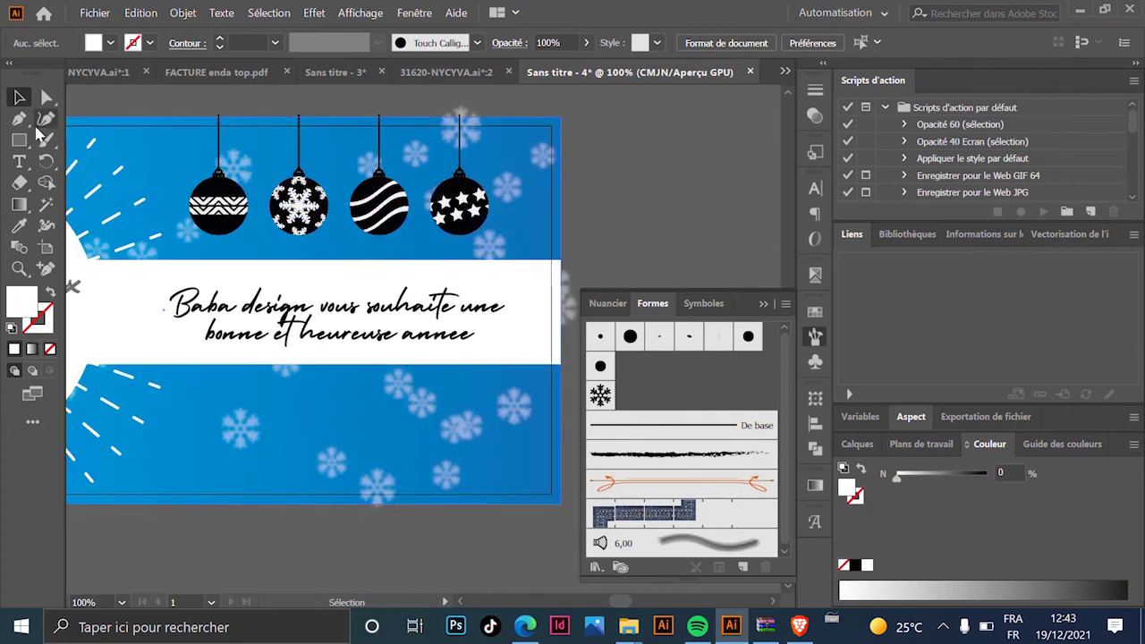
pyautogui.click(49, 97)
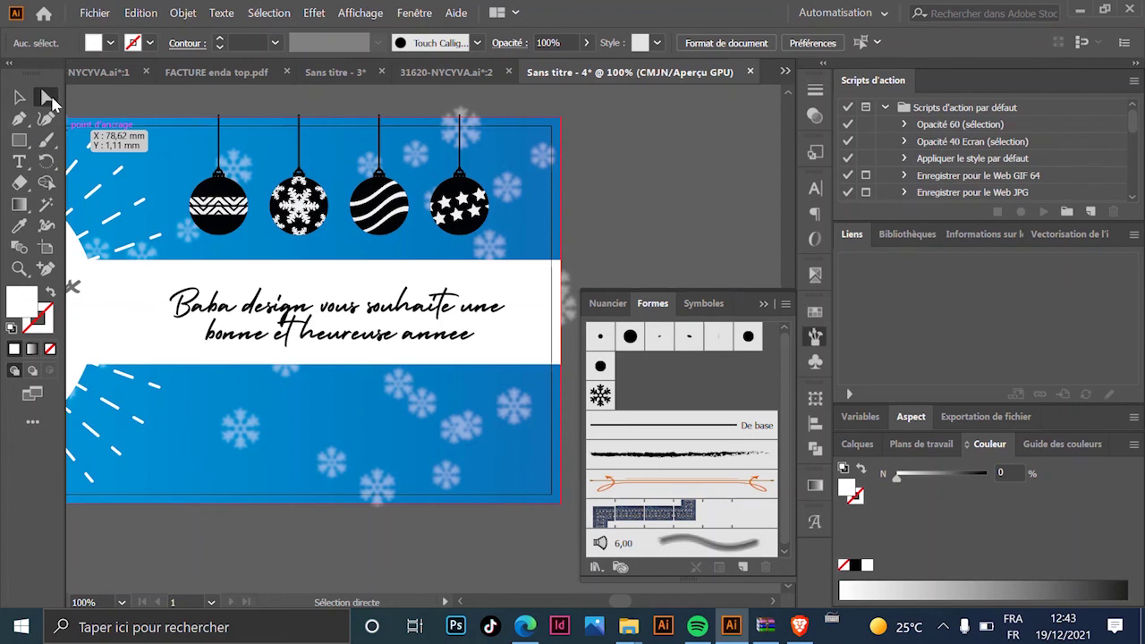
pyautogui.scroll(2, 230, 190)
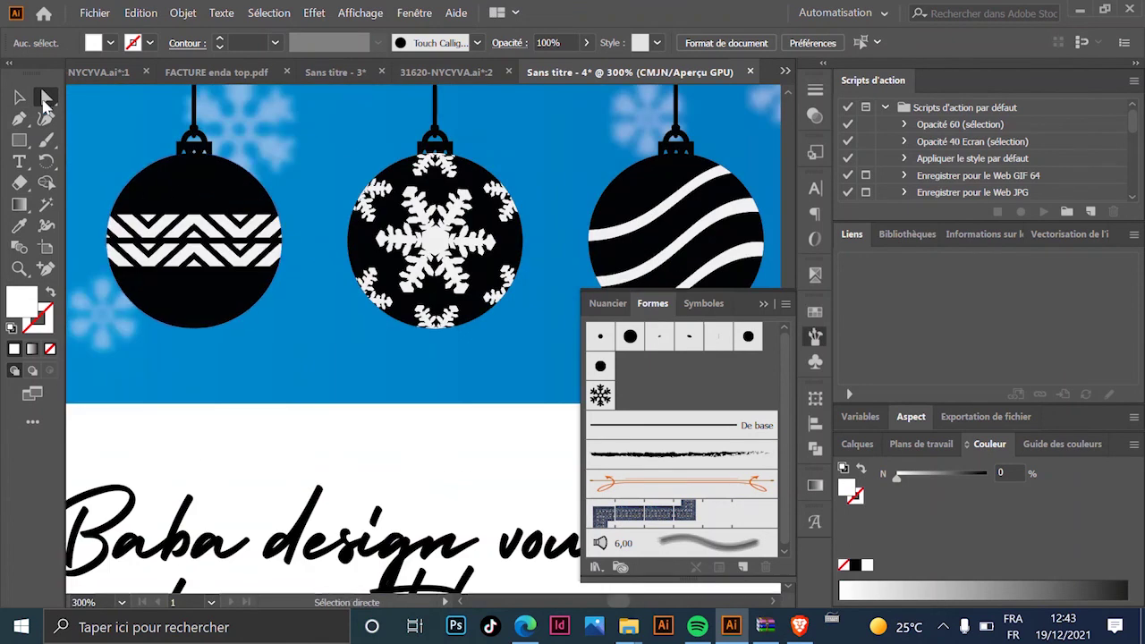
pyautogui.click(207, 200)
pyautogui.scroll(-1, 269, 225)
pyautogui.hscroll(1, 309, 188)
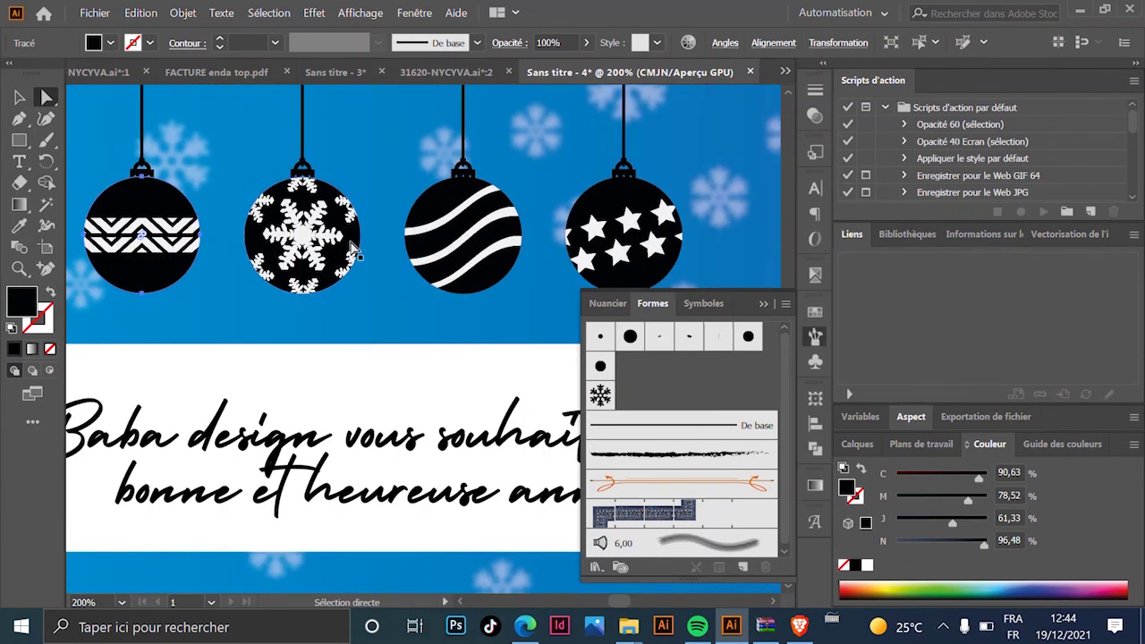
pyautogui.keyDown('shift'); pyautogui.click(447, 205); pyautogui.keyUp('shift')
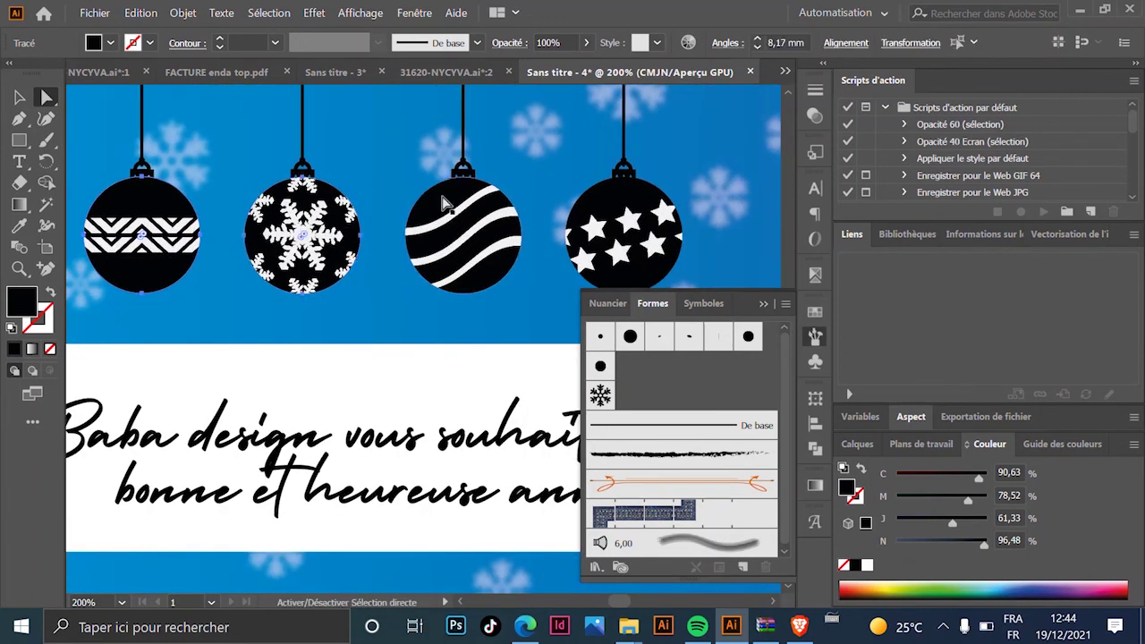
pyautogui.keyDown('shift'); pyautogui.click(618, 212); pyautogui.keyUp('shift')
pyautogui.scroll(-2, 184, 256)
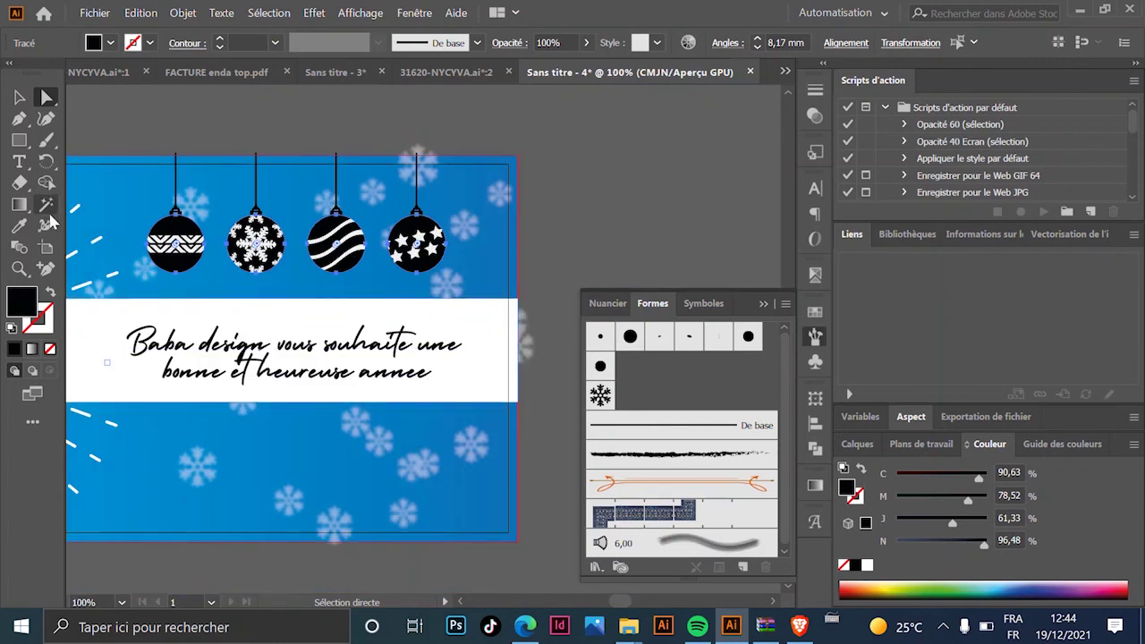
pyautogui.click(19, 225)
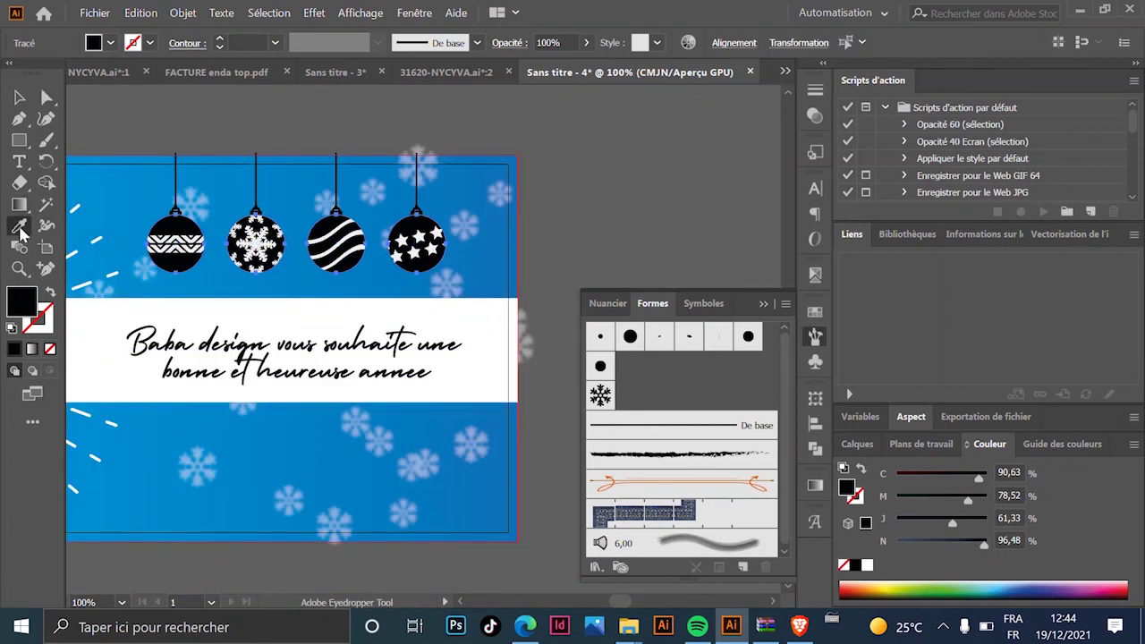
pyautogui.click(158, 461)
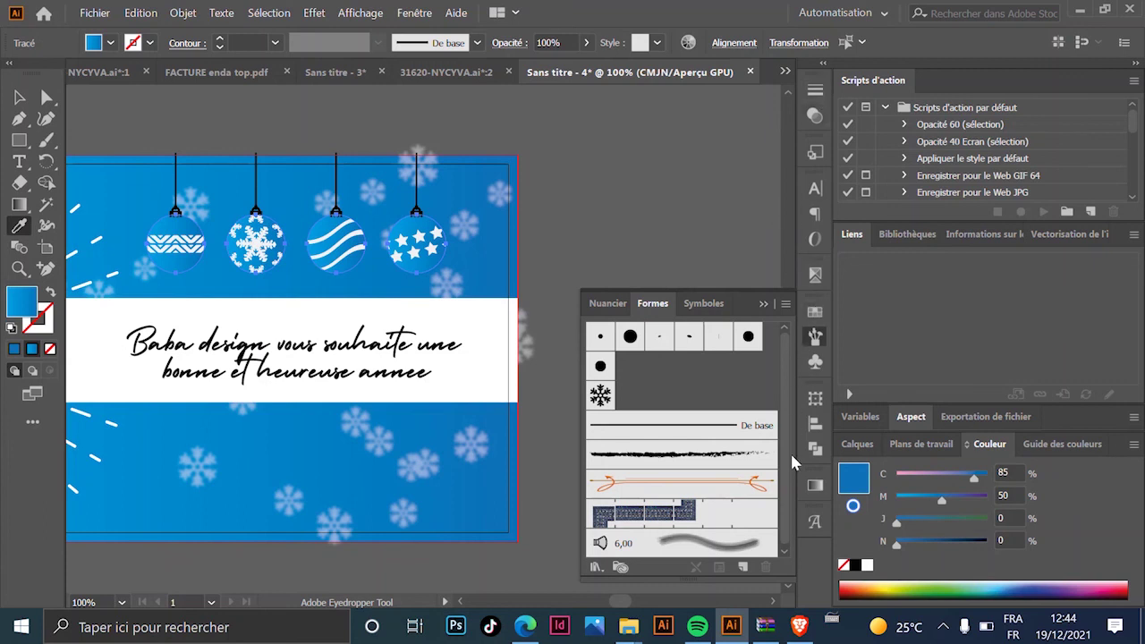
# Change the gradient fill of the four ornament balls to the radial type and deselect them.
pyautogui.click(803, 491)
pyautogui.click(810, 488)
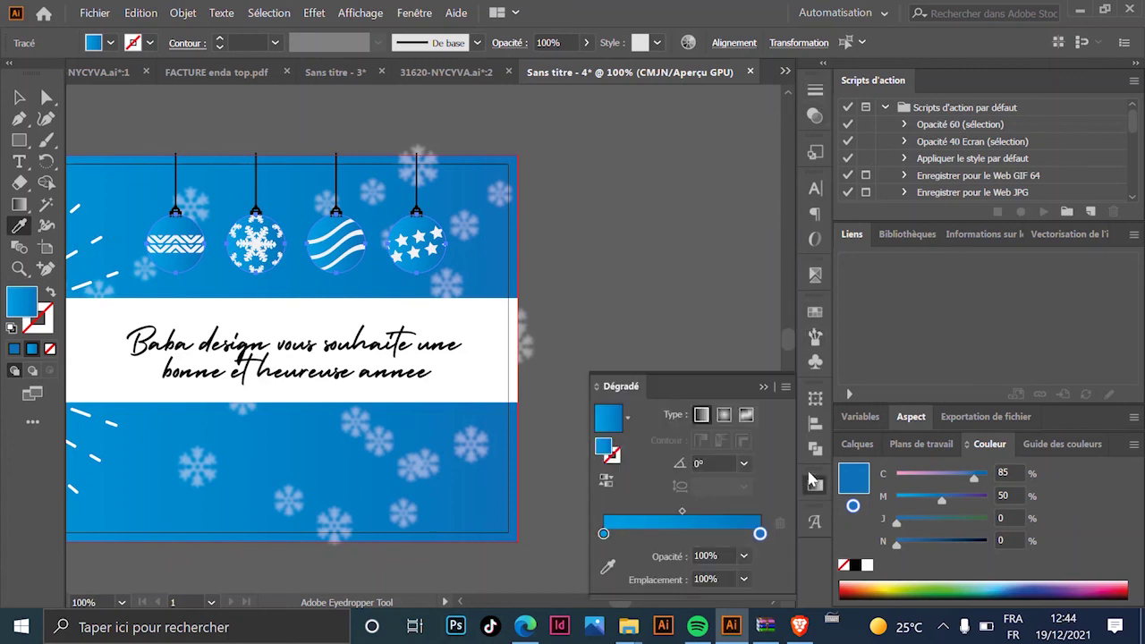
pyautogui.click(726, 416)
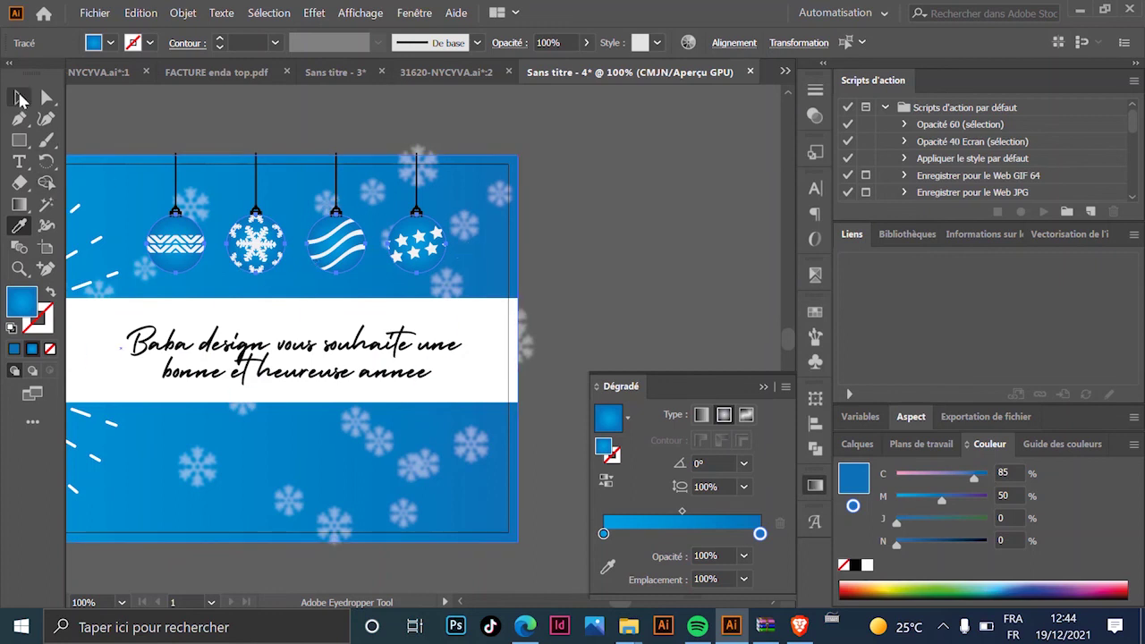
pyautogui.click(19, 98)
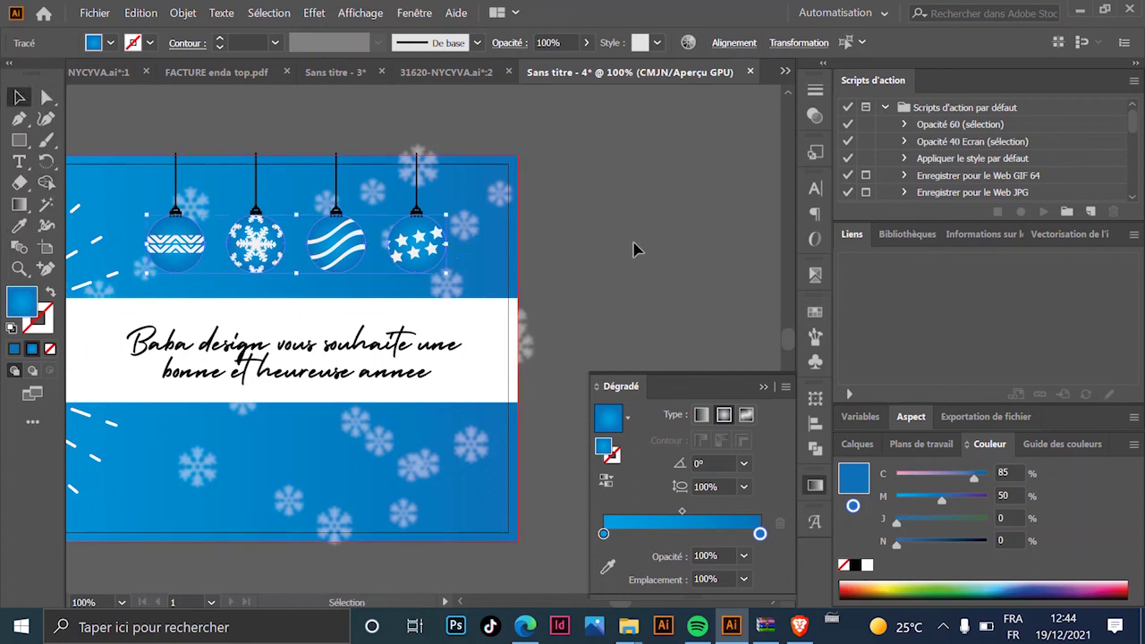
pyautogui.scroll(-2, 420, 313)
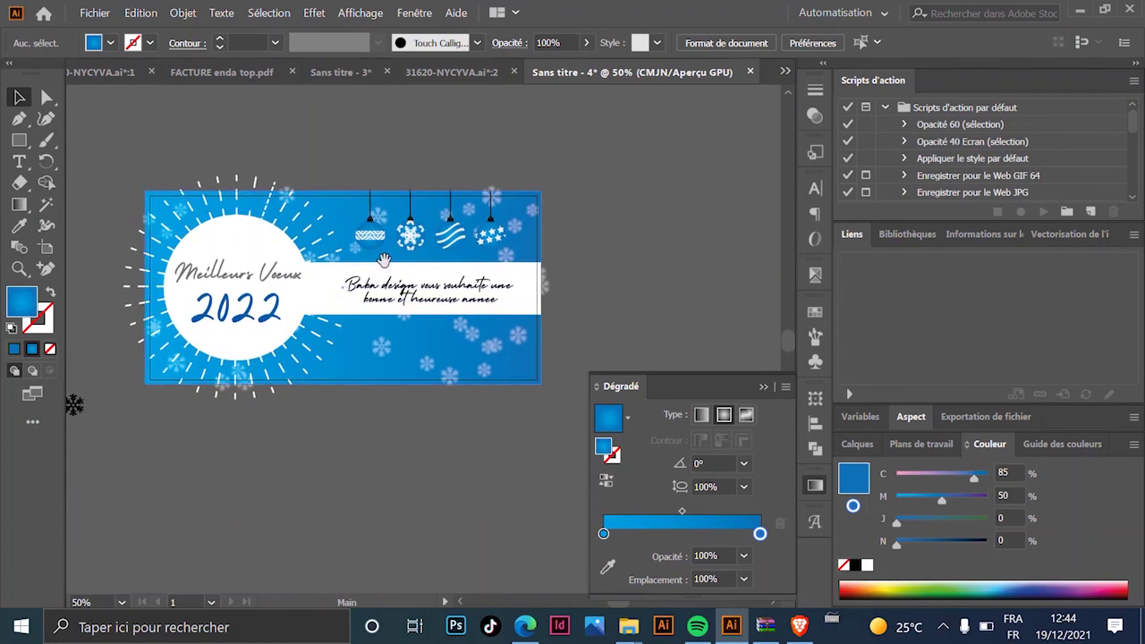
pyautogui.scroll(-1, 414, 260)
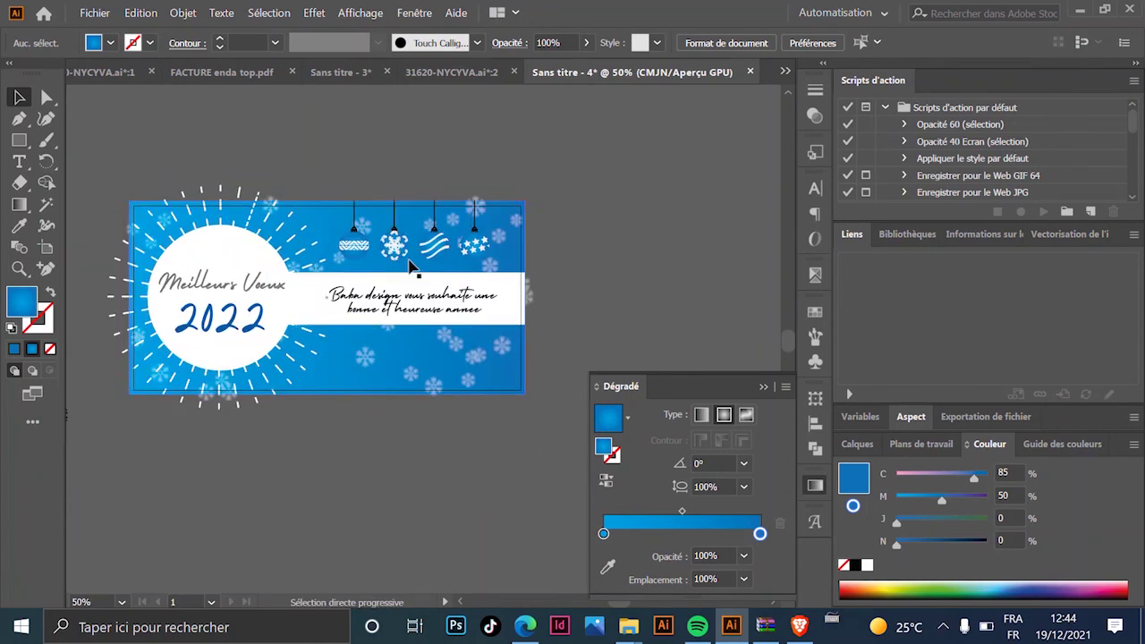